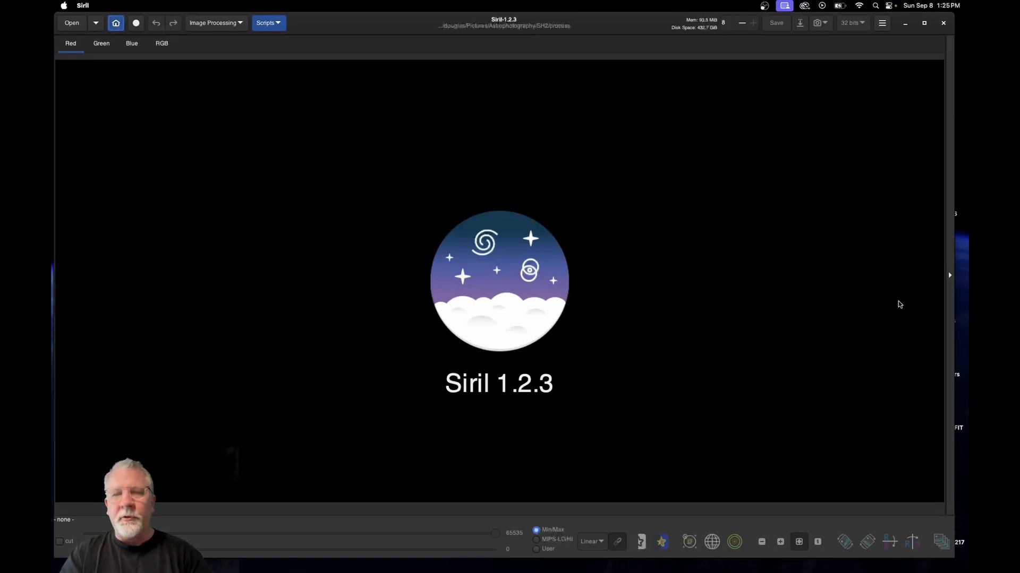
Step: Add all the red light frames from the SH2_2024-09-07 LIGHT/Red folder as conversion sources
click(949, 278)
drag(755, 135, 698, 140)
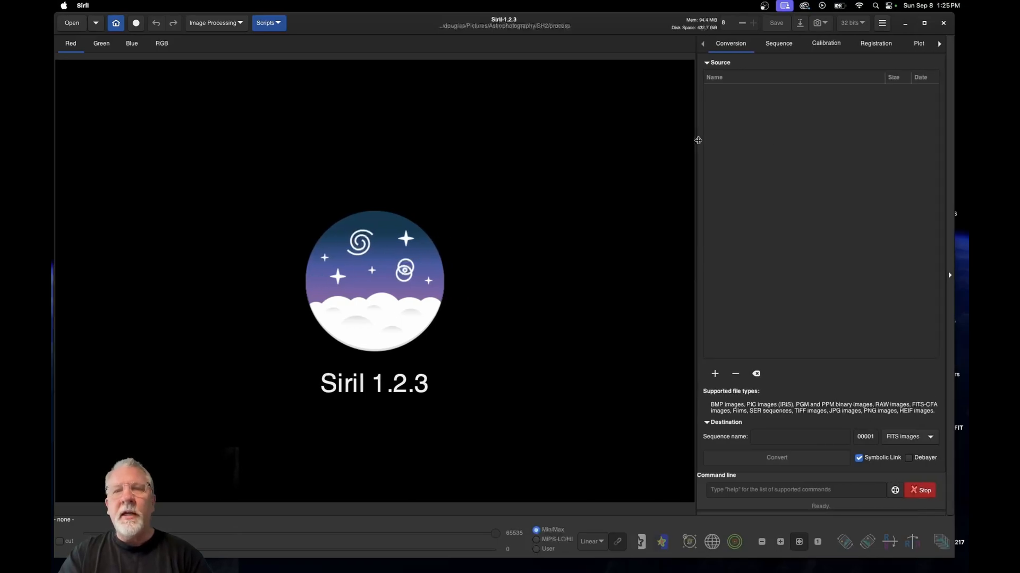
click(715, 374)
click(441, 149)
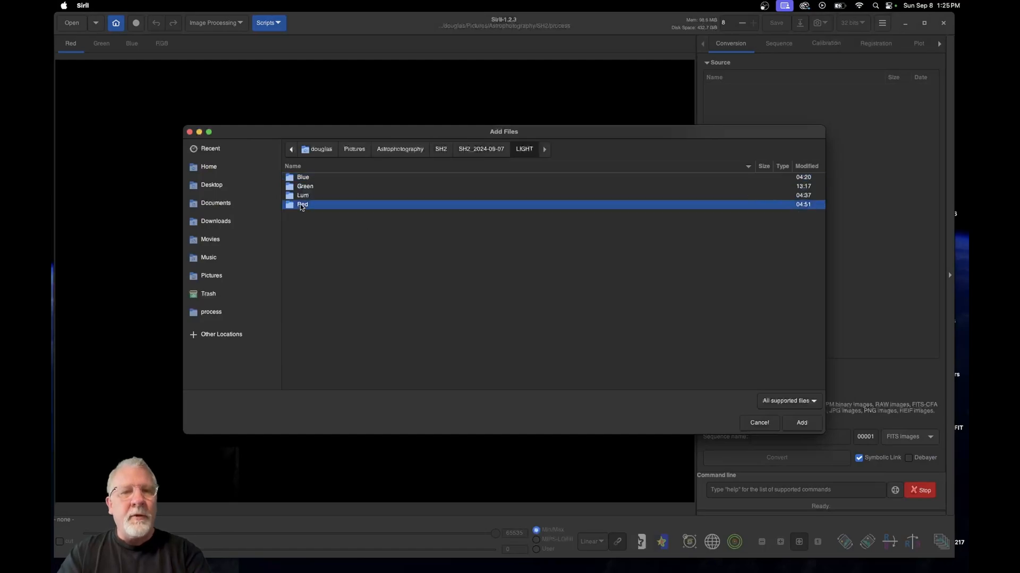
double_click(301, 206)
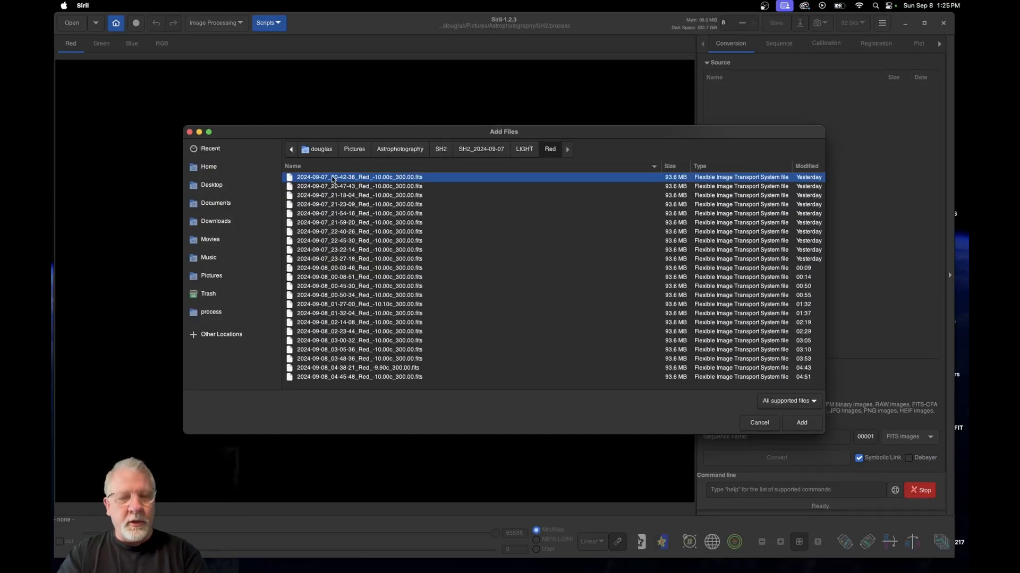
key(super+a)
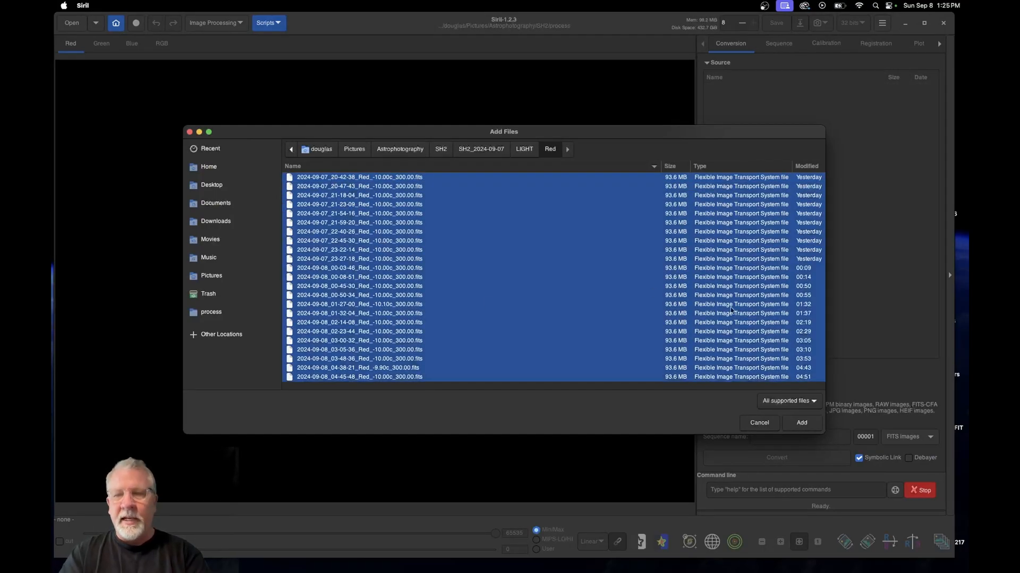
click(802, 423)
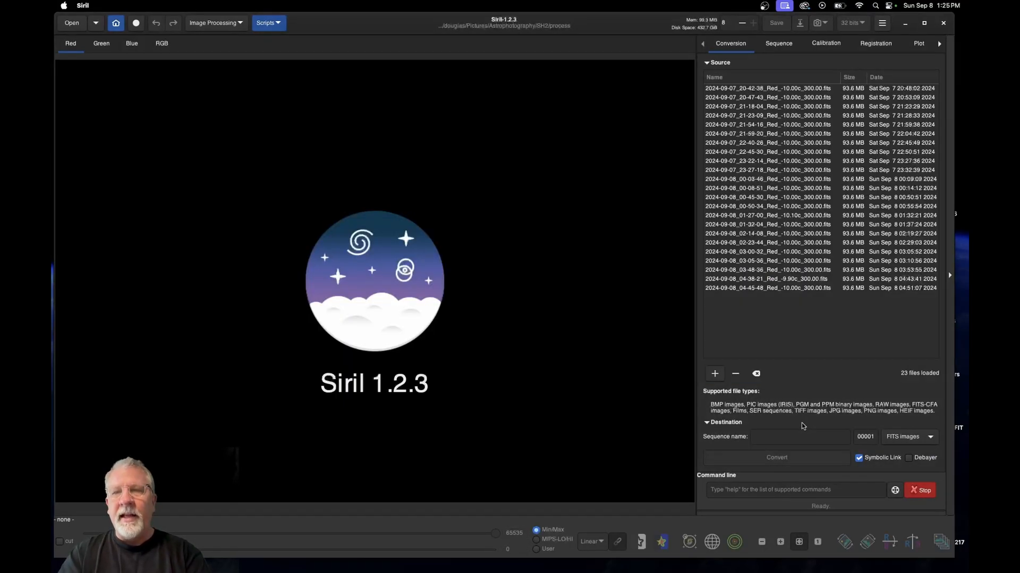
Step: Name the destination sequence conv_ and convert the loaded frames as FITS images
click(767, 439)
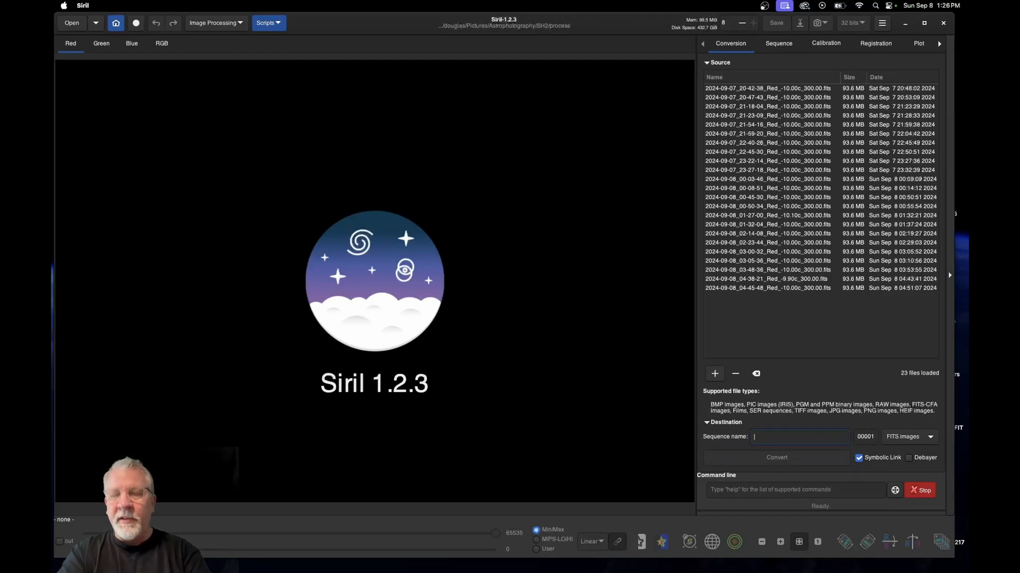
text(conv_)
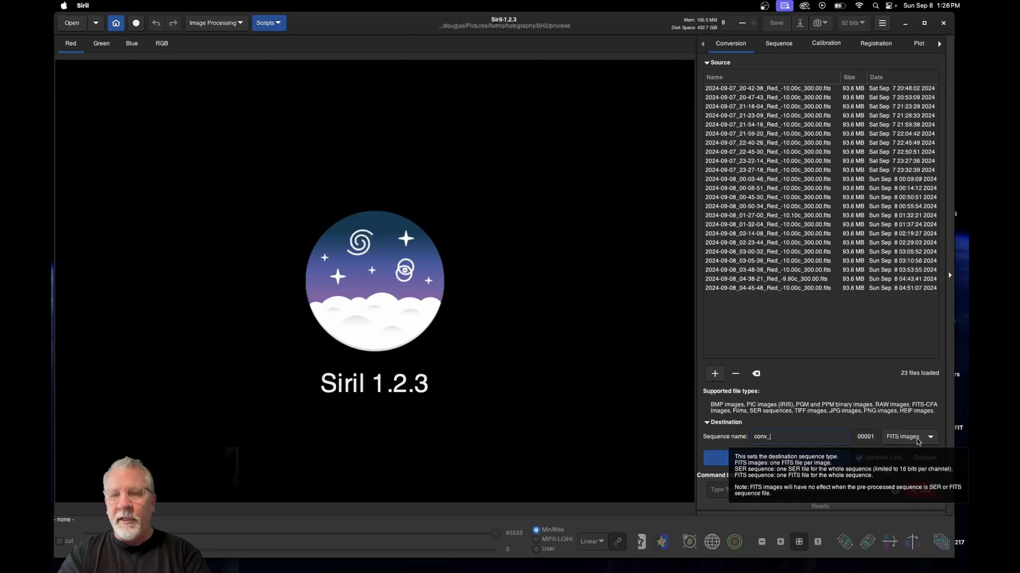
click(776, 457)
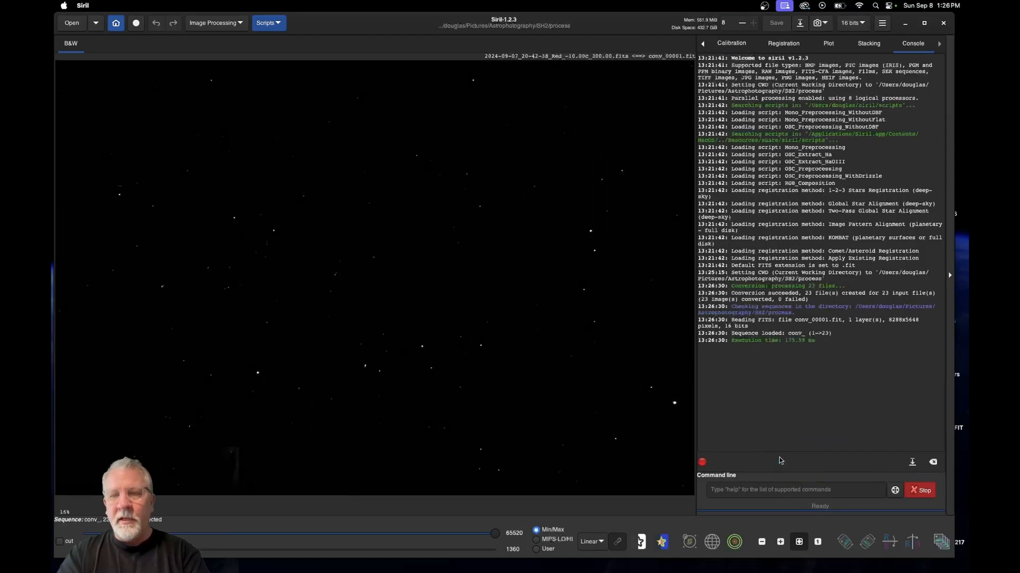
Step: Open the frame list, move it clear of the image, and set the display mode to AutoStretch
click(941, 543)
drag(531, 186, 827, 30)
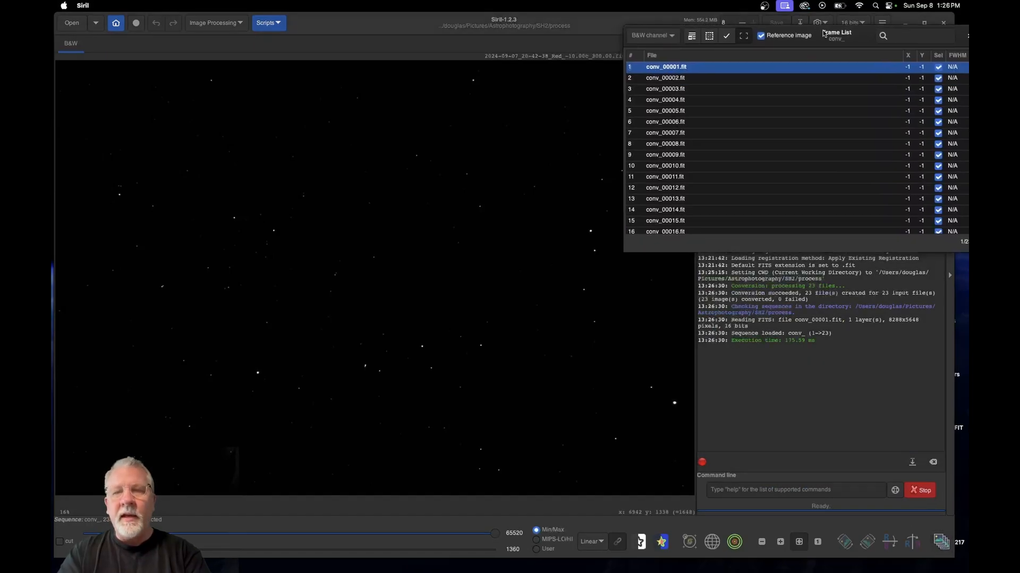
click(598, 543)
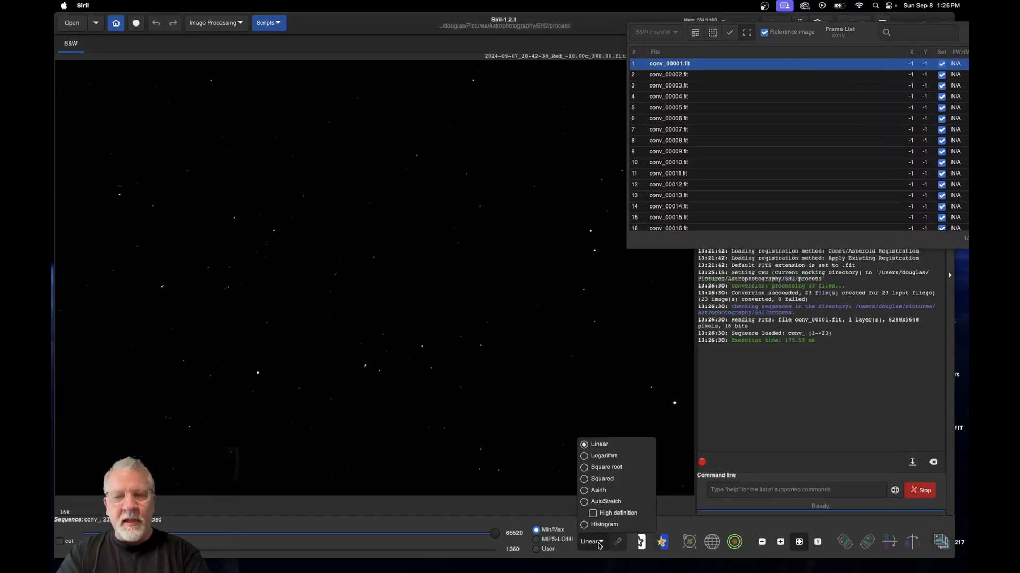
click(603, 503)
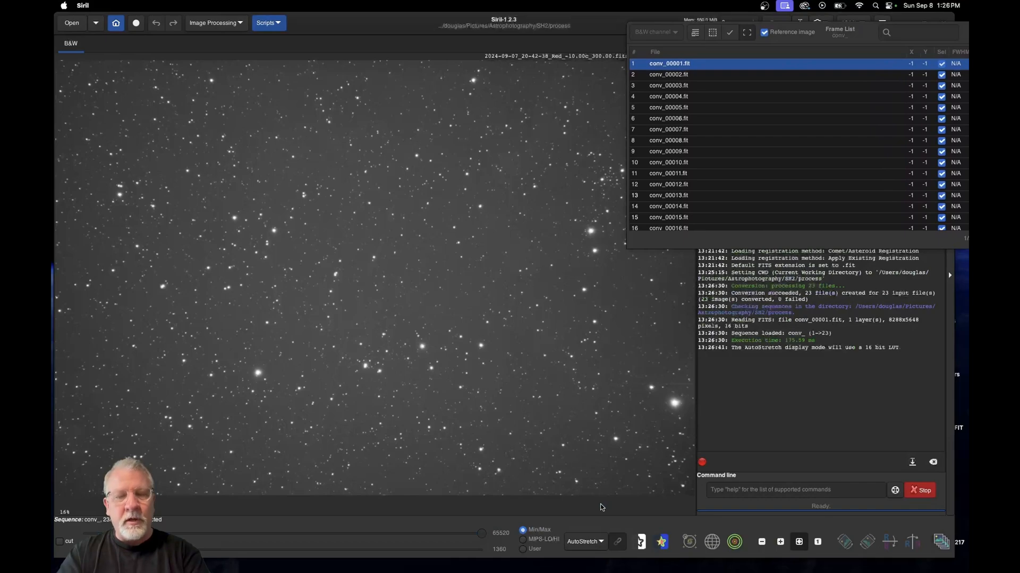
Step: Step through the sequence from conv_00001.fit to conv_00023.fit, examining the image quality of each frame
click(710, 64)
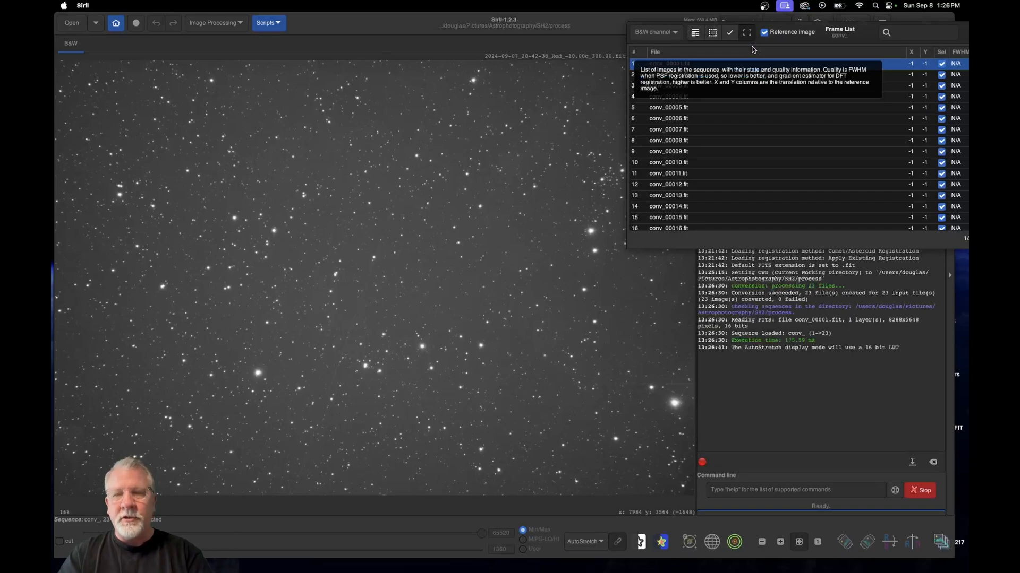
key(Down)
key(Down)
key(Down)
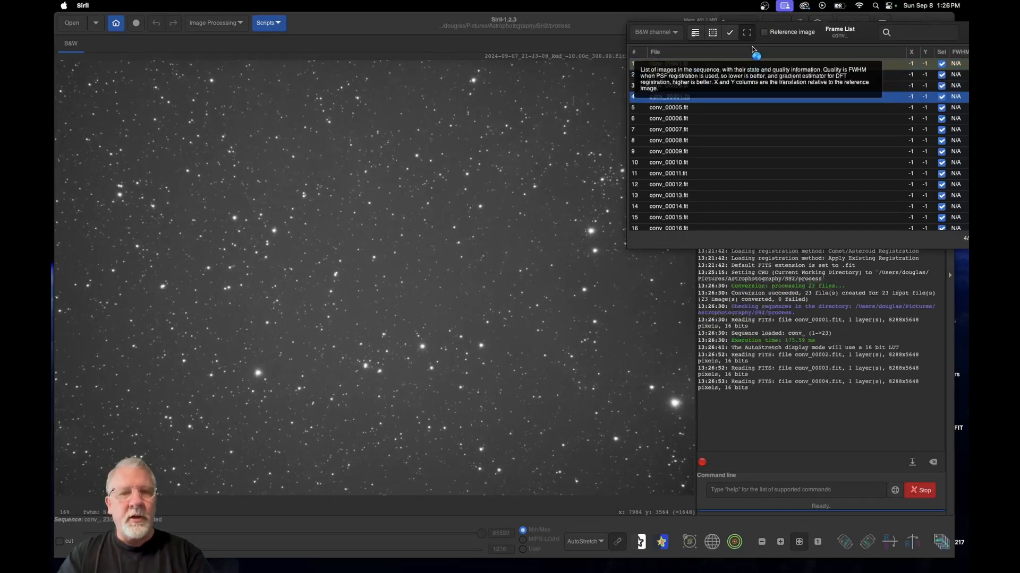
key(Down)
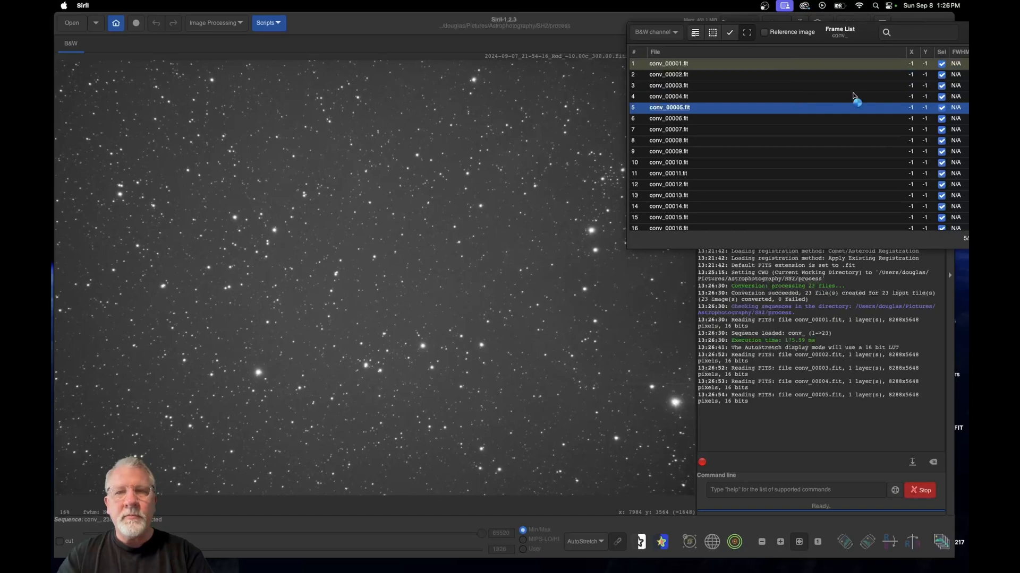
key(Down)
key(Down)
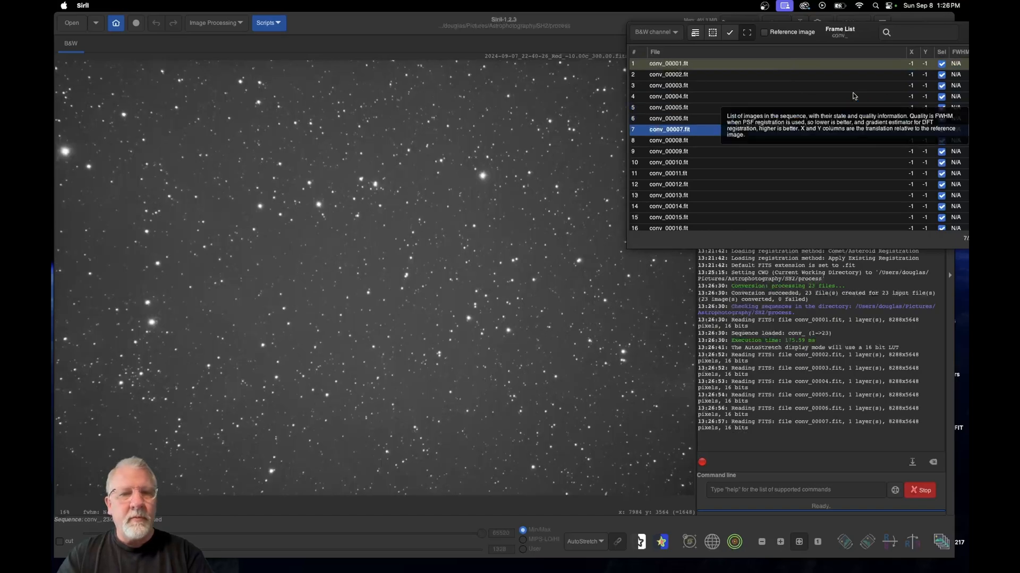
key(Down)
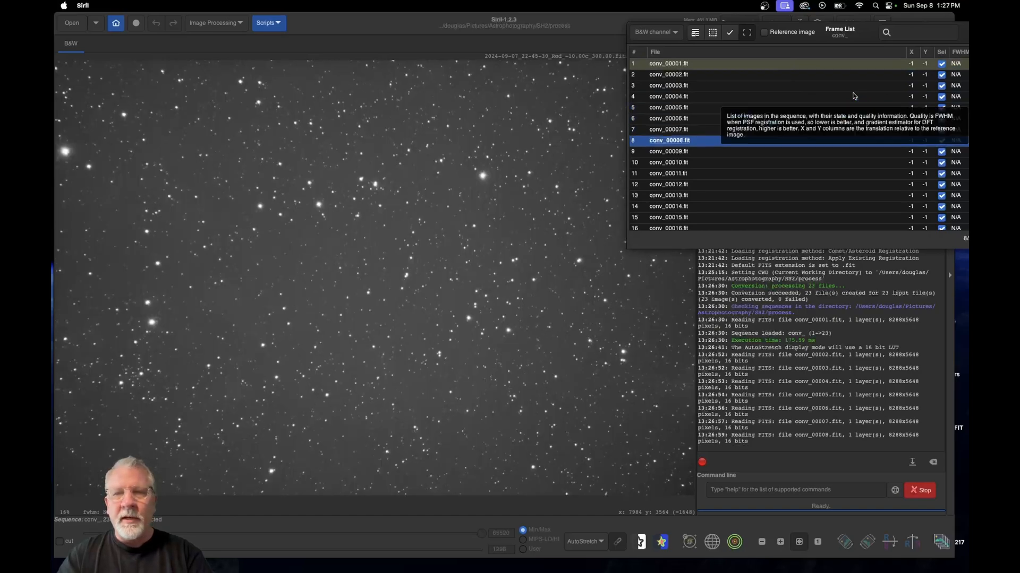
key(Down)
key(Down)
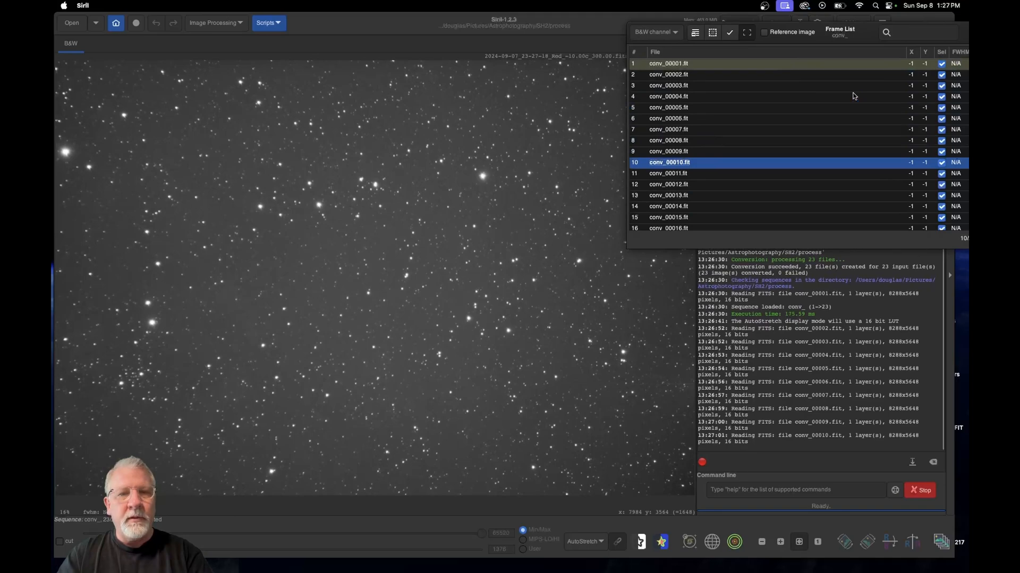
key(Down)
key(Down)
key(Down)
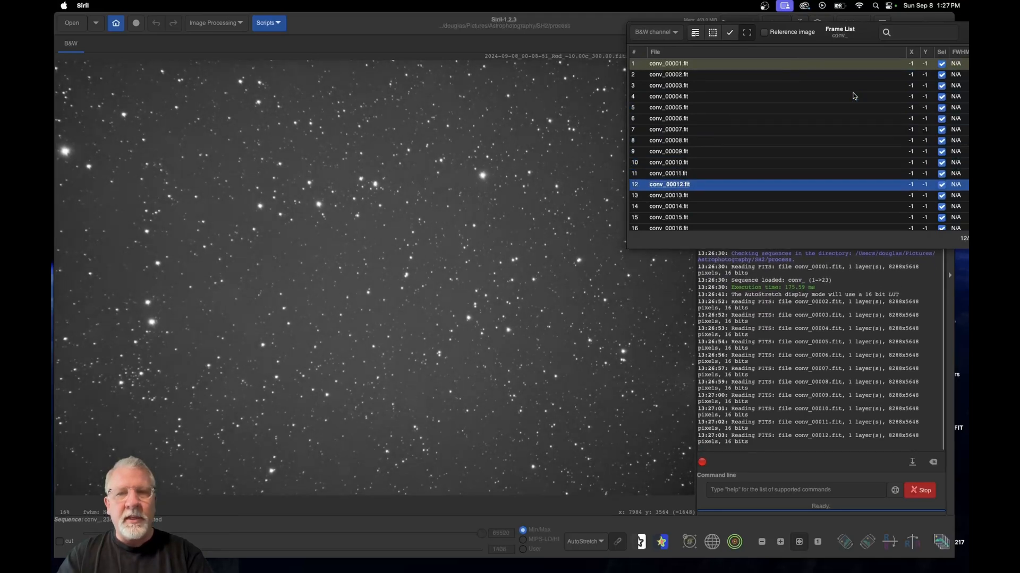
key(Down)
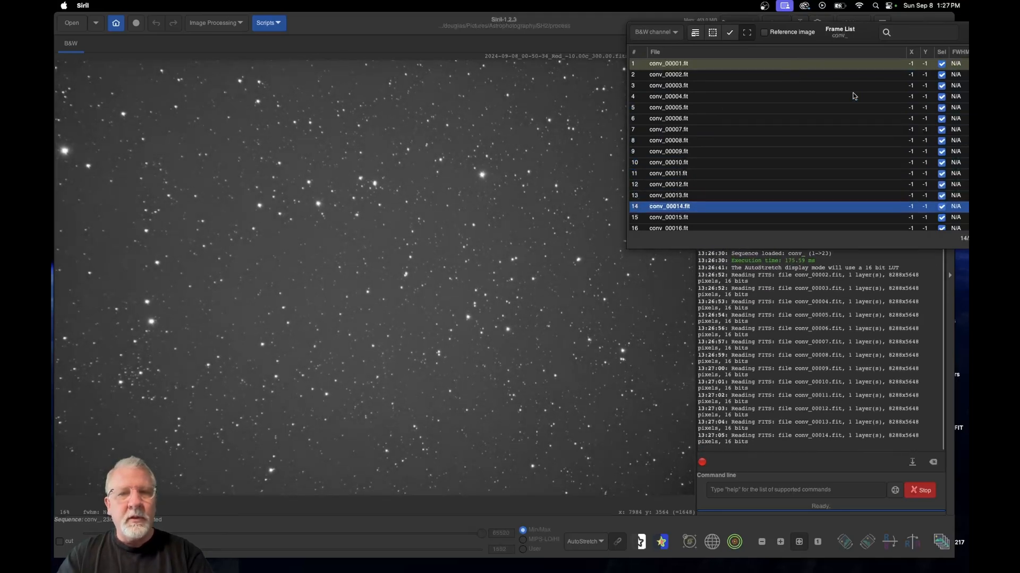
key(Down)
key(Down)
key(Down)
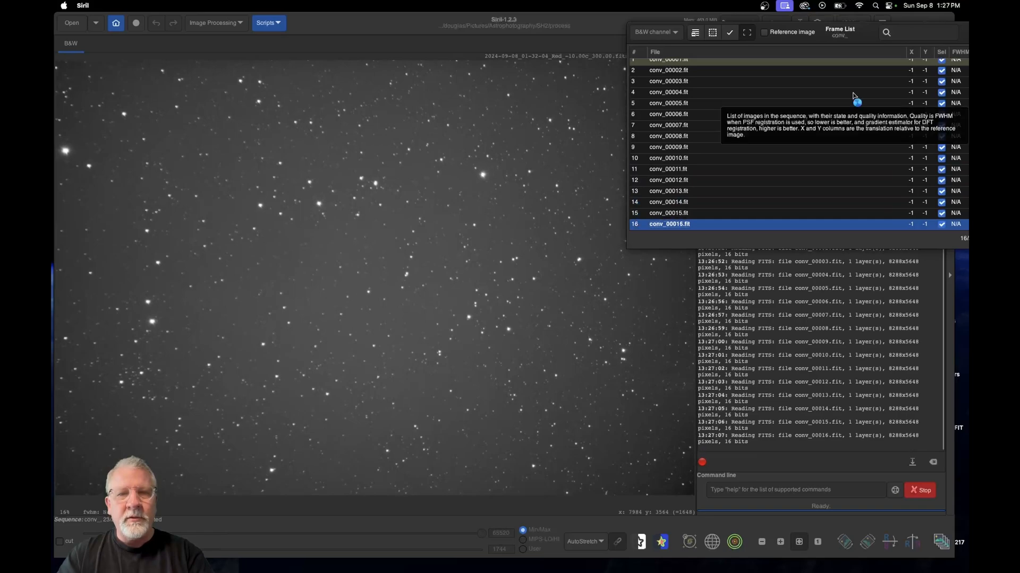
key(Down)
key(Down)
key(Down)
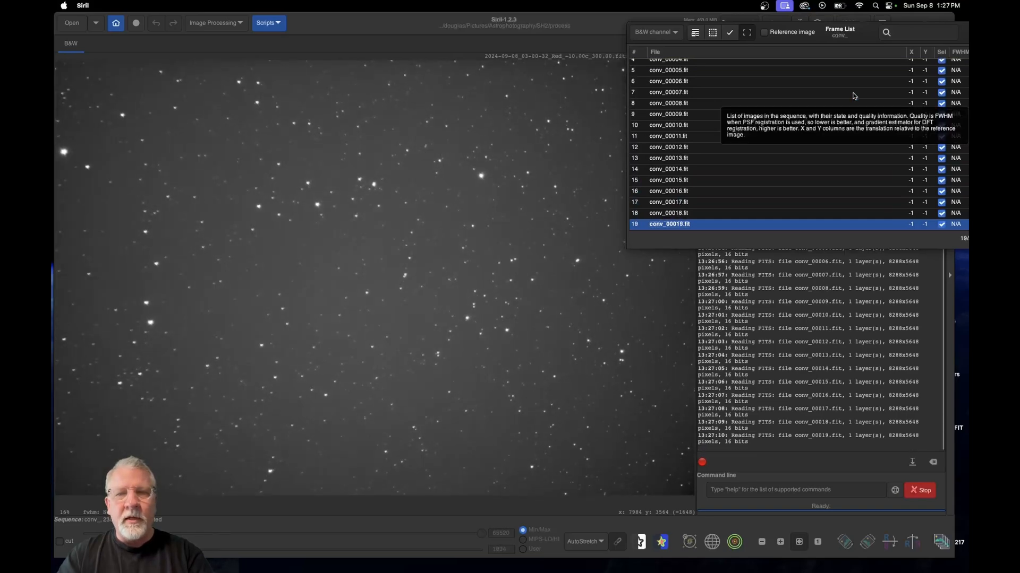
key(Down)
key(Down)
key(Down)
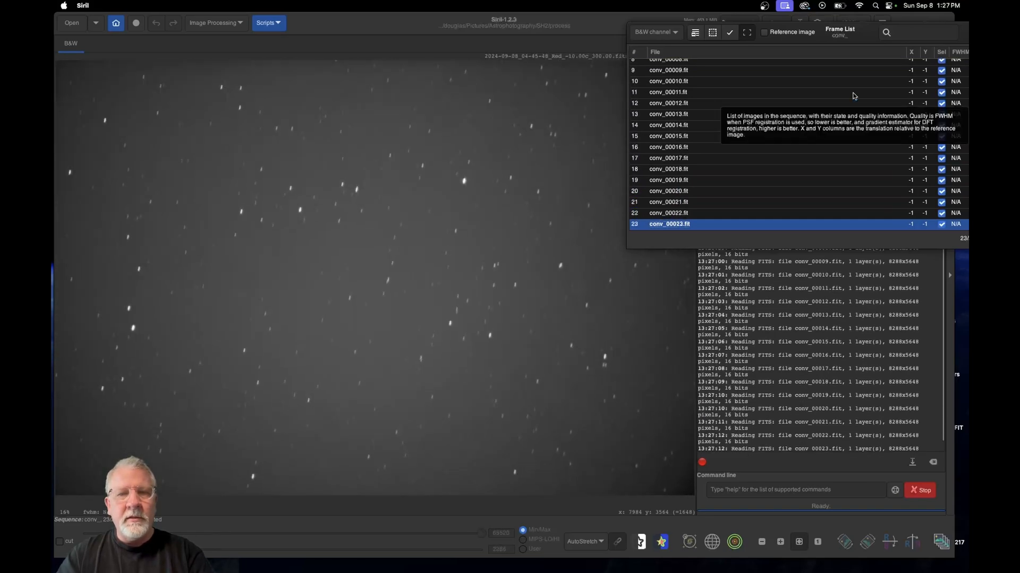
Step: Go back through the frames and compare those between conv_00005.fit and conv_00013.fit for differences in image quality
key(Up)
key(Up)
key(Up)
key(Up)
key(Up)
key(Up)
key(Up)
key(Up)
key(Up)
key(Up)
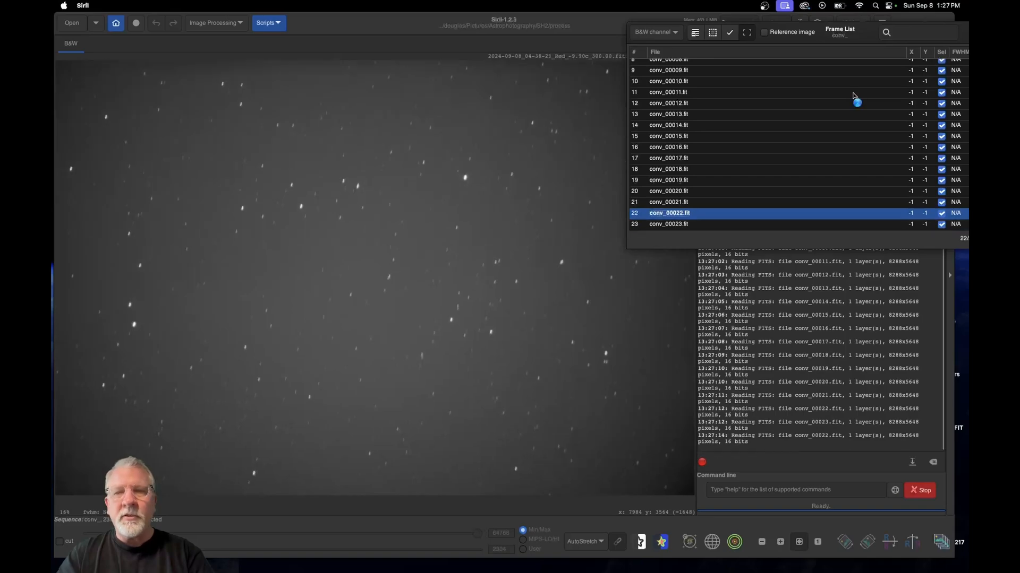
key(Up)
key(Up)
key(Up)
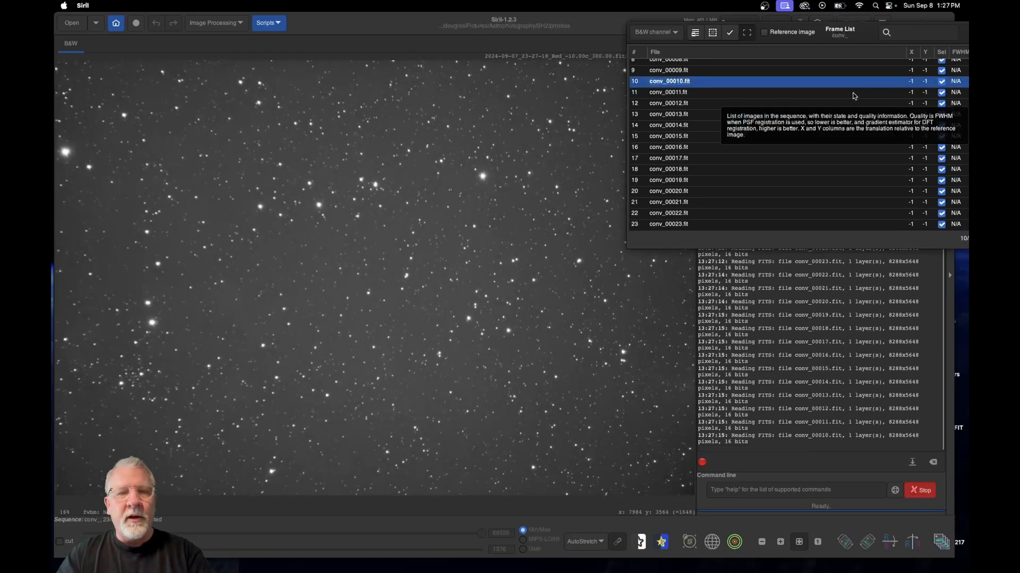
key(Down)
key(Down)
key(Down)
key(Up)
key(Up)
key(Up)
key(Up)
key(Up)
key(Up)
key(Up)
key(Up)
key(Down)
key(Down)
key(Down)
key(Down)
key(Down)
key(Down)
key(Down)
key(Down)
key(Up)
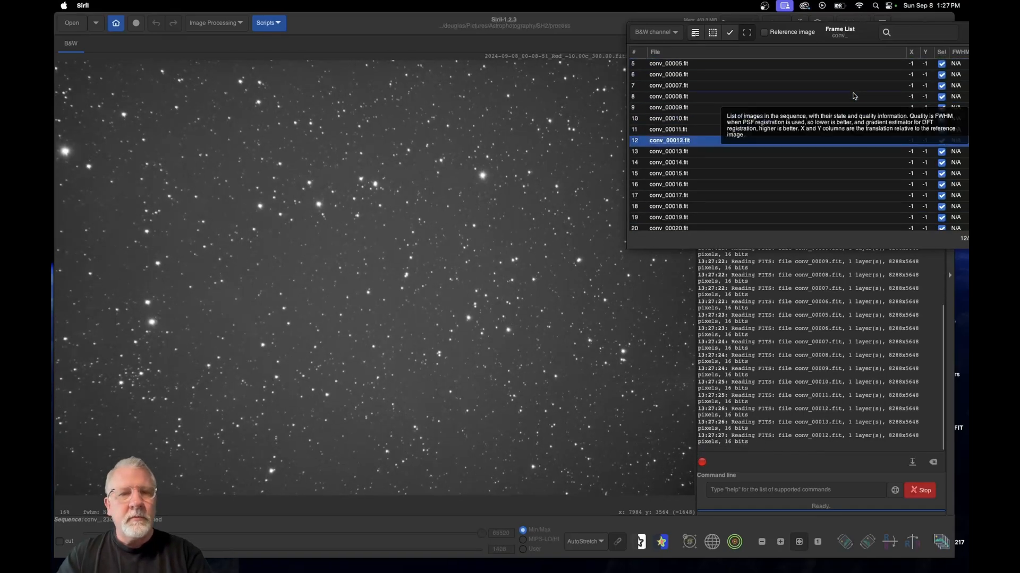
Step: Exclude frames 13 to 23 from the conv_ sequence and close the frame list
key(Down)
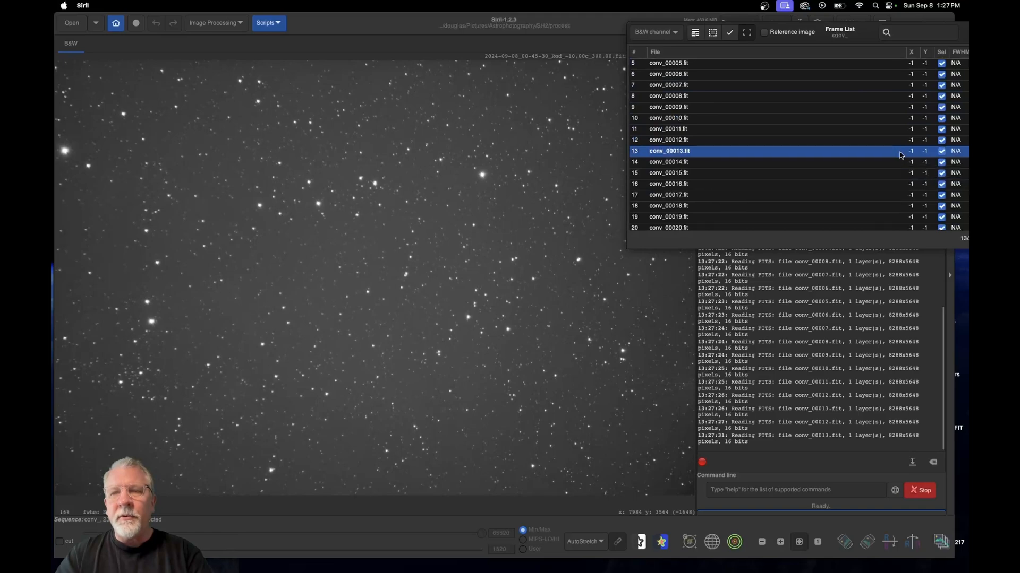
scroll(876, 223, down, 2)
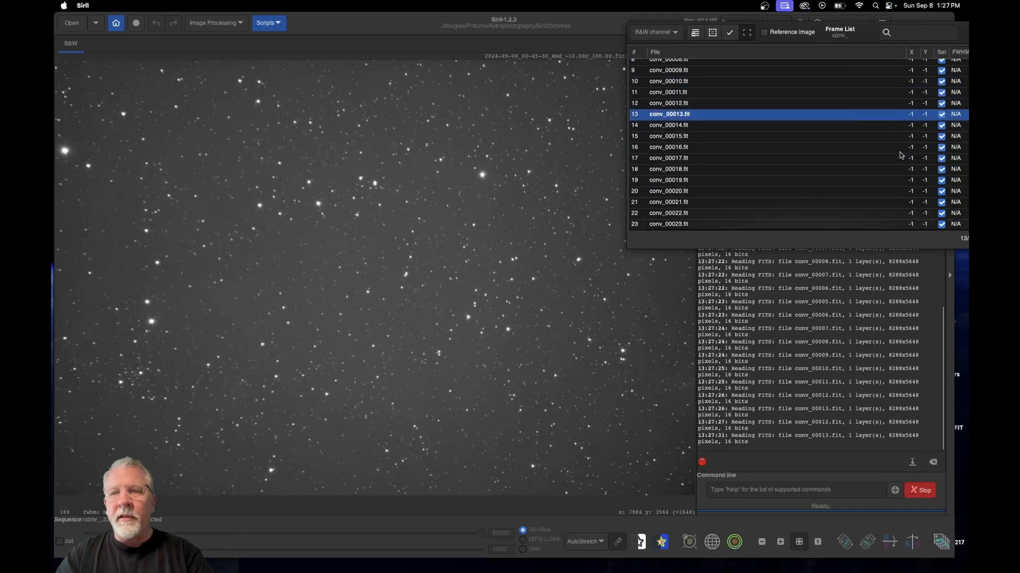
shift+click(875, 226)
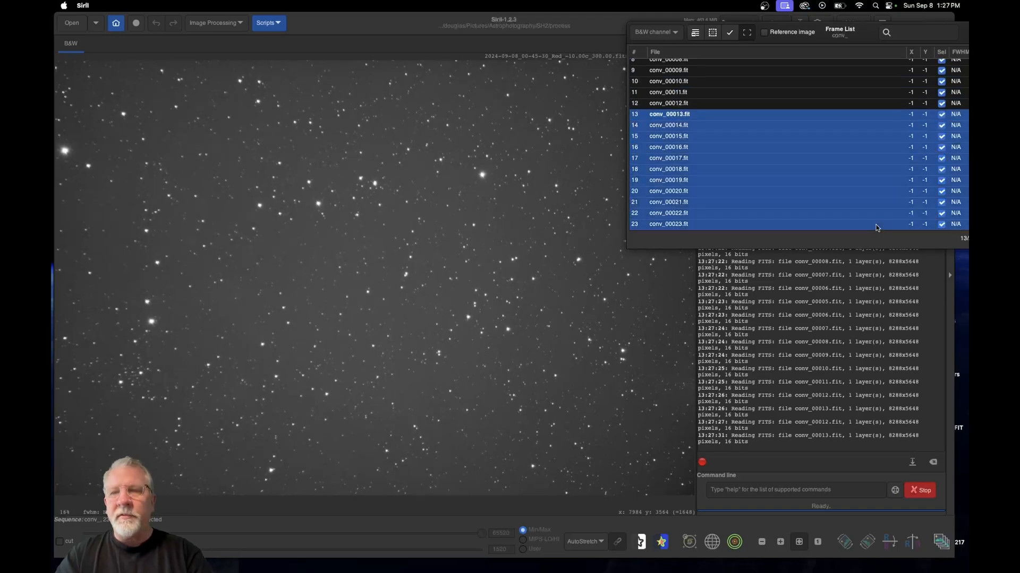
click(730, 33)
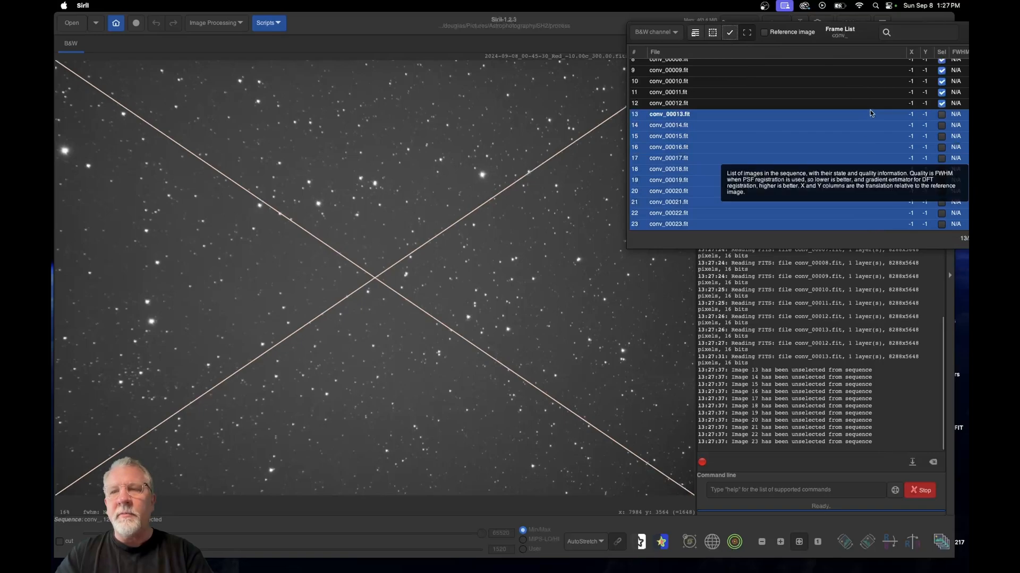
click(924, 36)
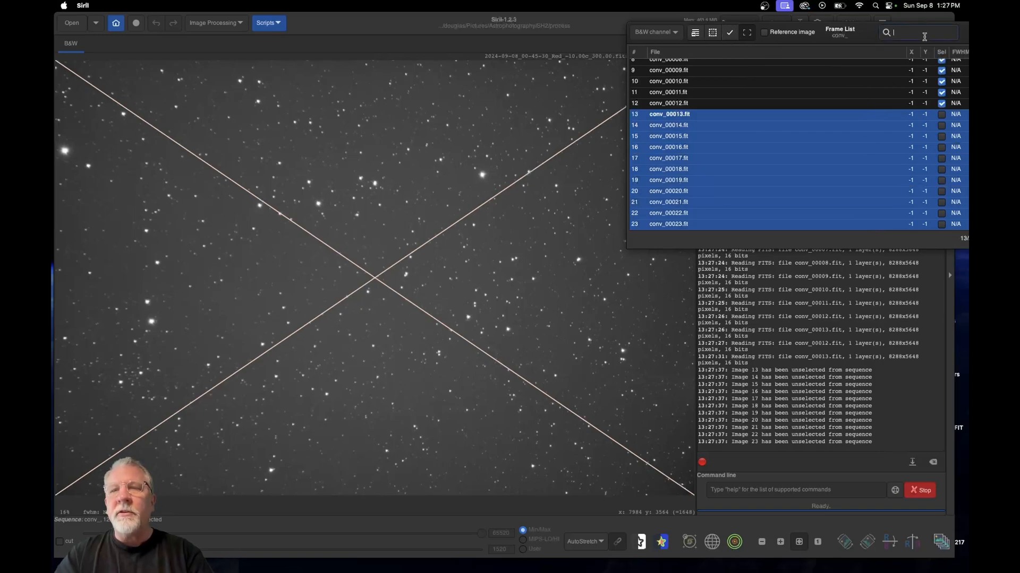
drag(835, 33, 816, 32)
click(953, 32)
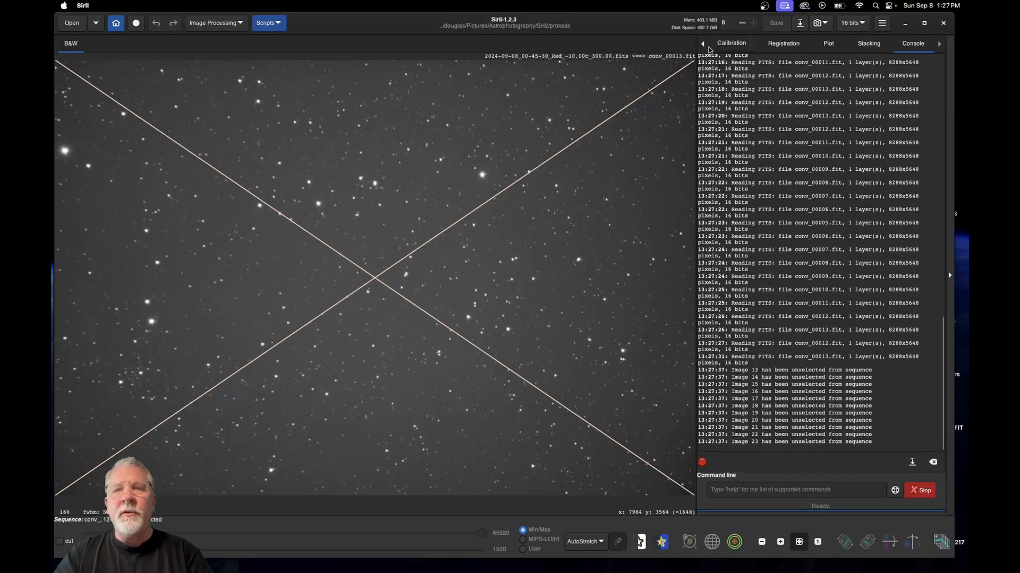
Step: Export the conv_ sequence as FITS images with the base name red_
click(700, 44)
click(754, 127)
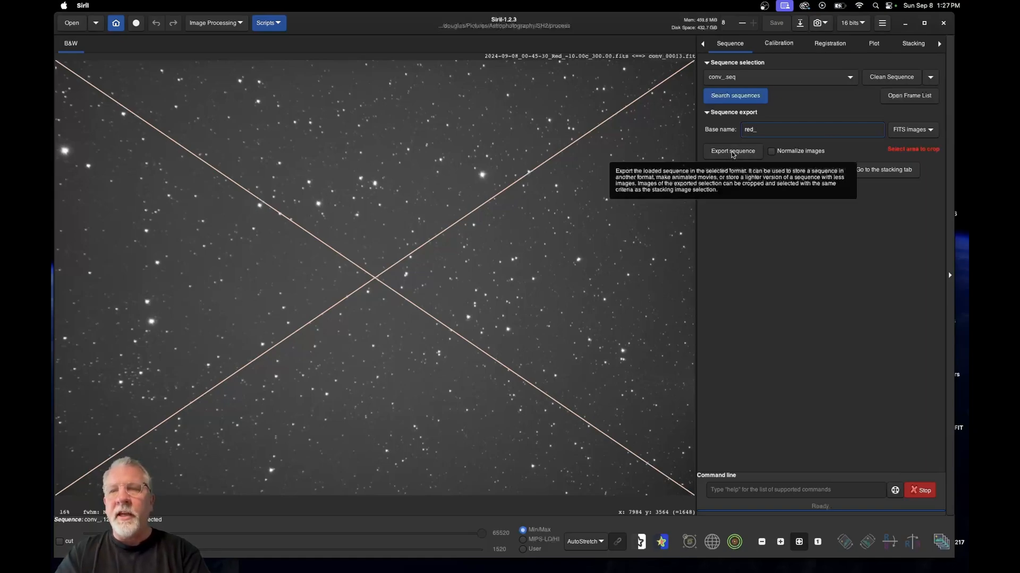
click(739, 80)
click(739, 79)
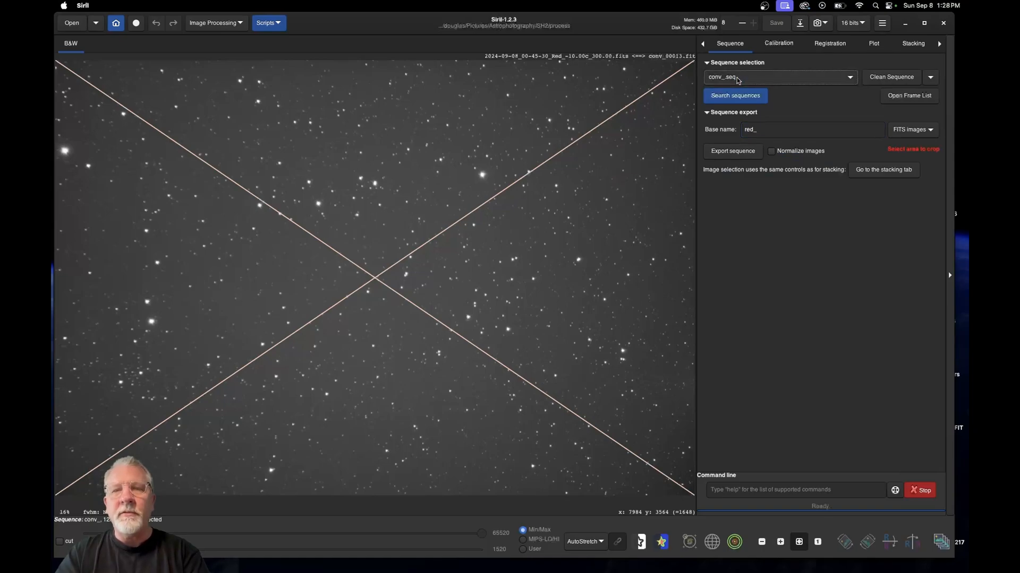
click(732, 152)
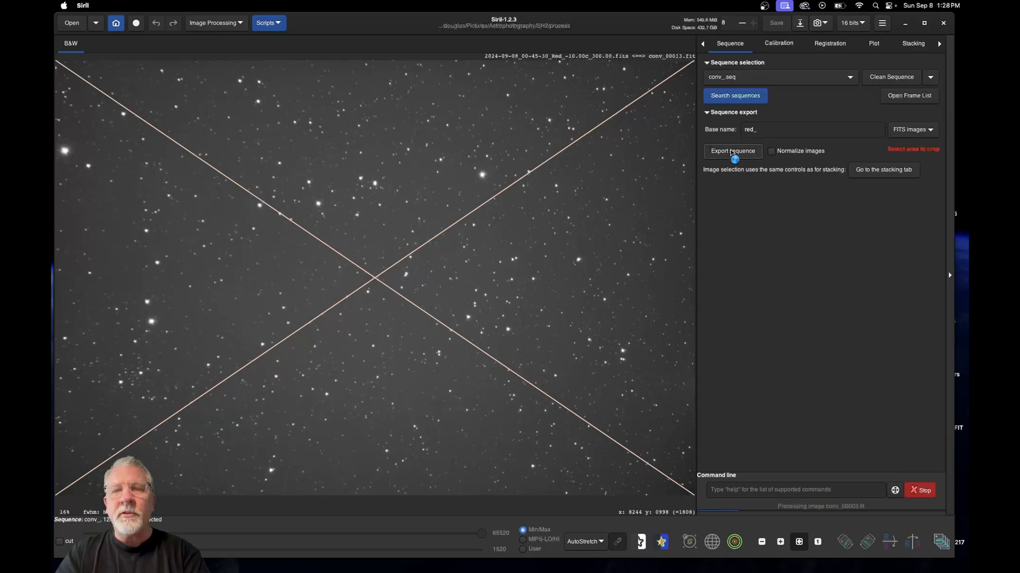
Step: Switch to Finder and move conv_.seq, all the conv_ FIT frames and conv_conversion.txt from the process folder to the trash
click(255, 566)
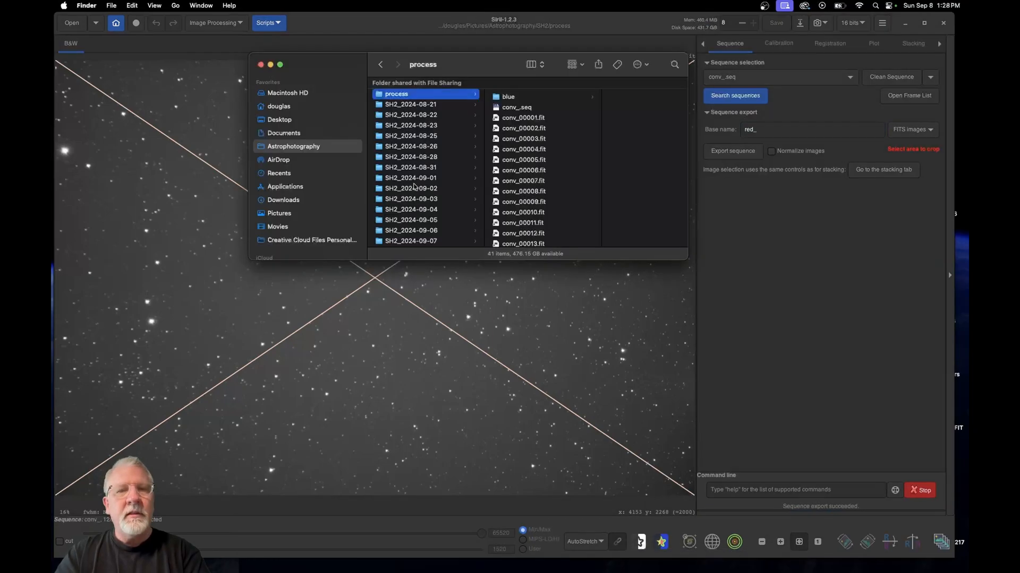
click(515, 108)
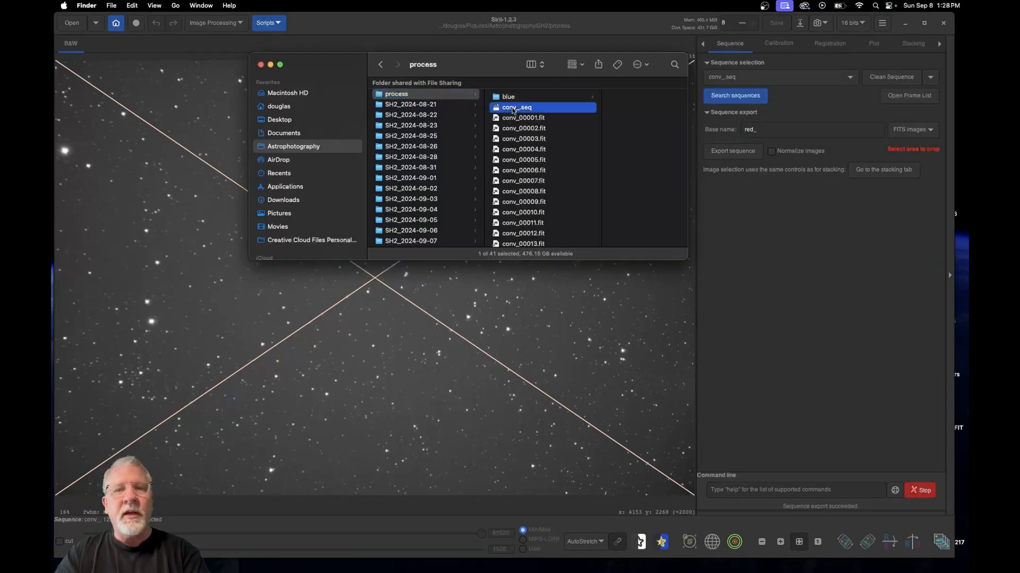
scroll(487, 132, down, 6)
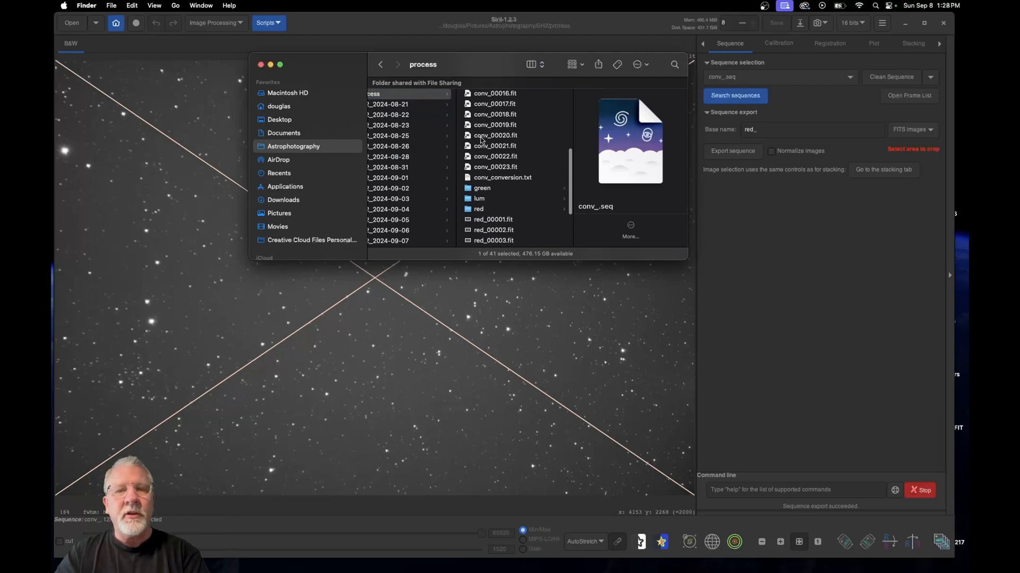
shift+click(495, 179)
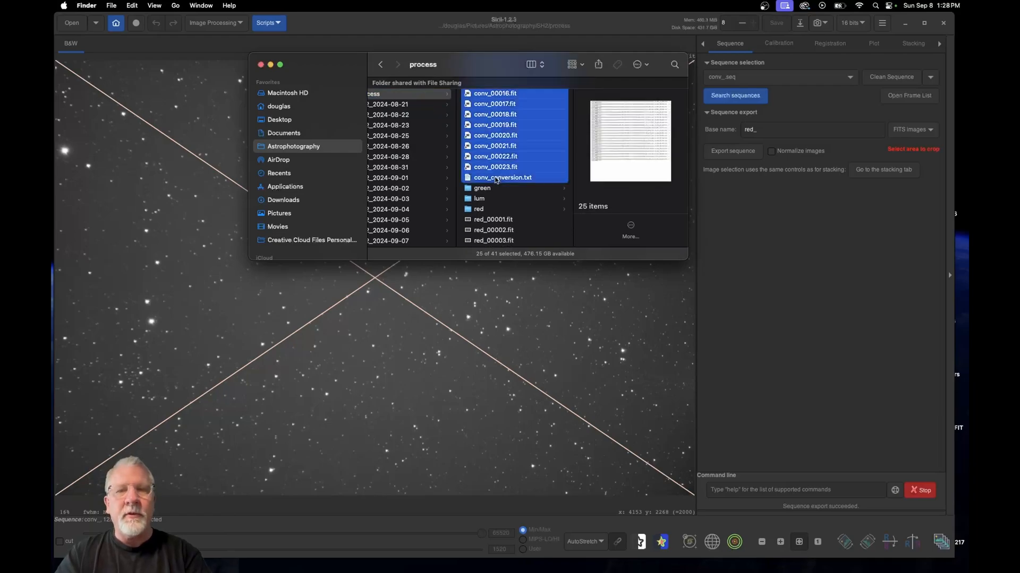
right_click(500, 150)
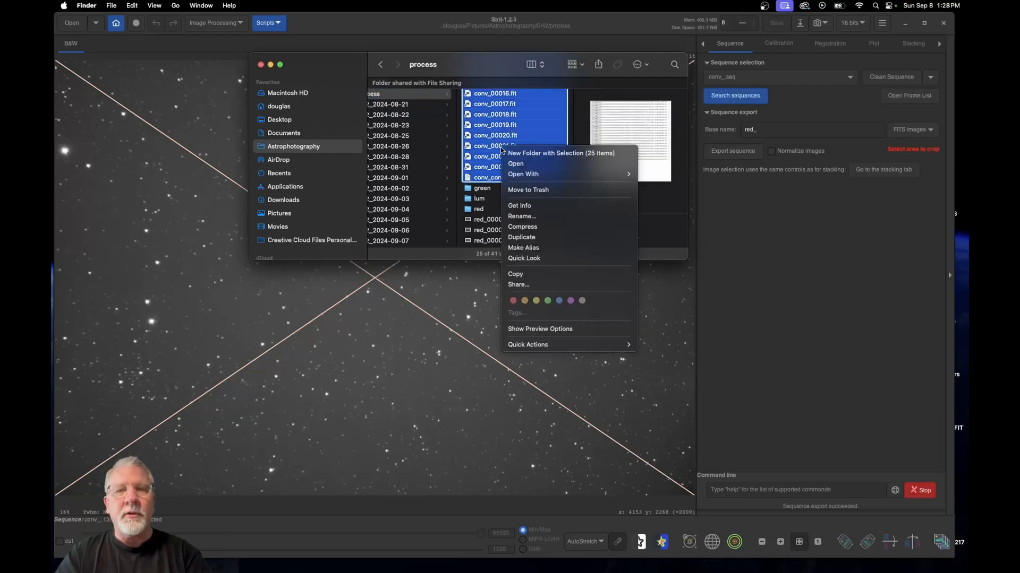
click(550, 191)
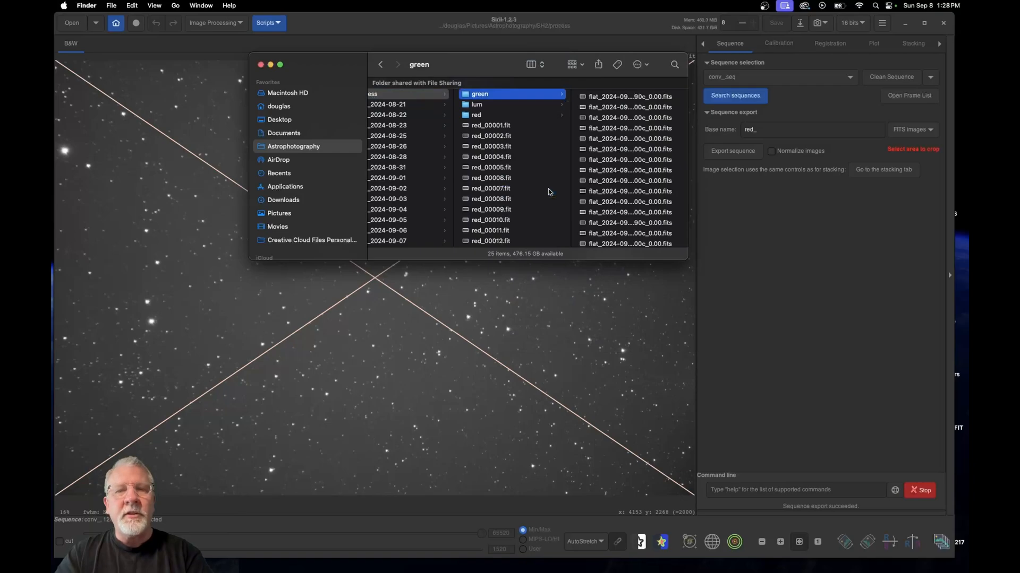
Step: Move red_00001.fit to red_00012.fit into the red subfolder of process
click(505, 123)
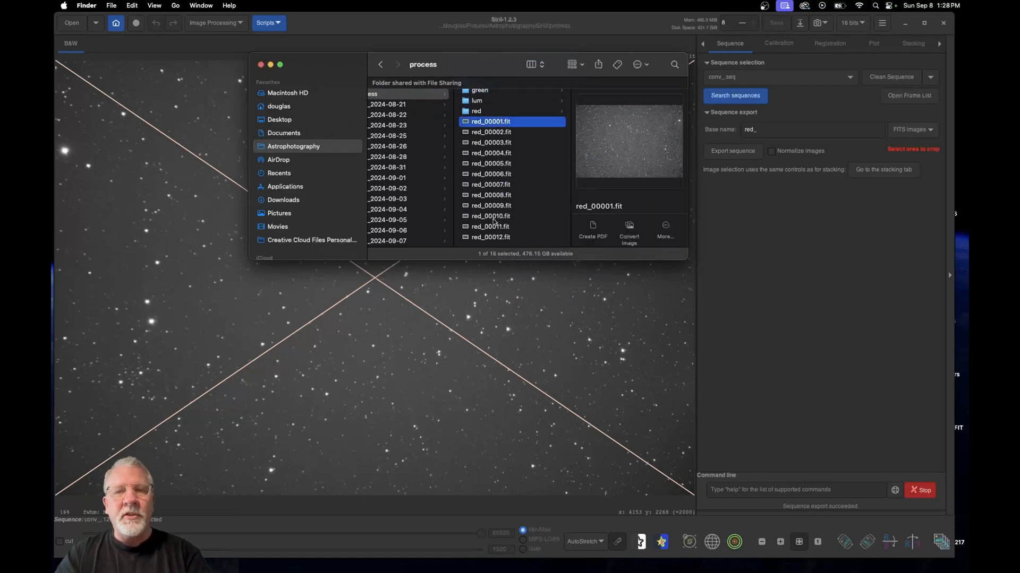
shift+click(495, 238)
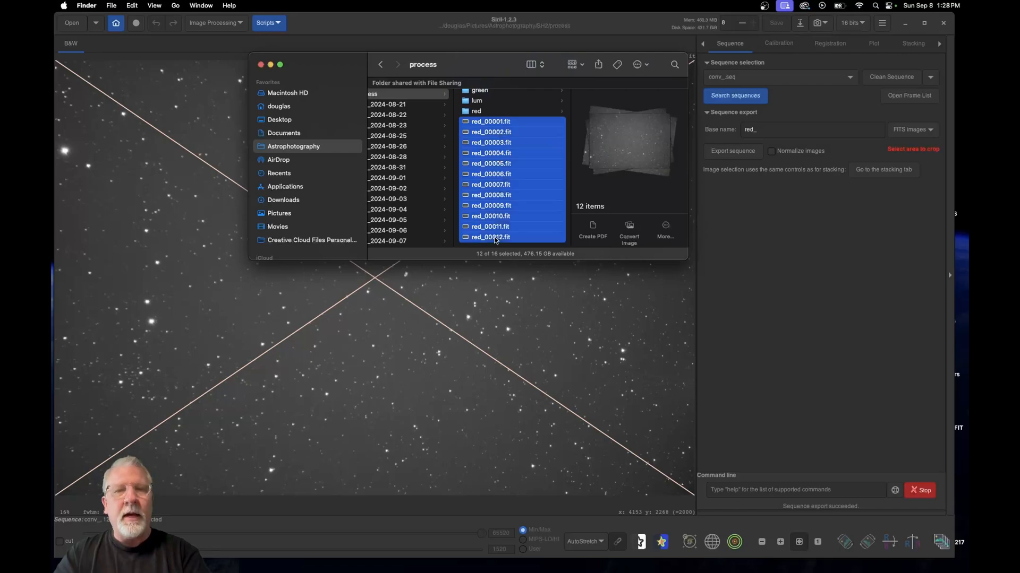
click(479, 112)
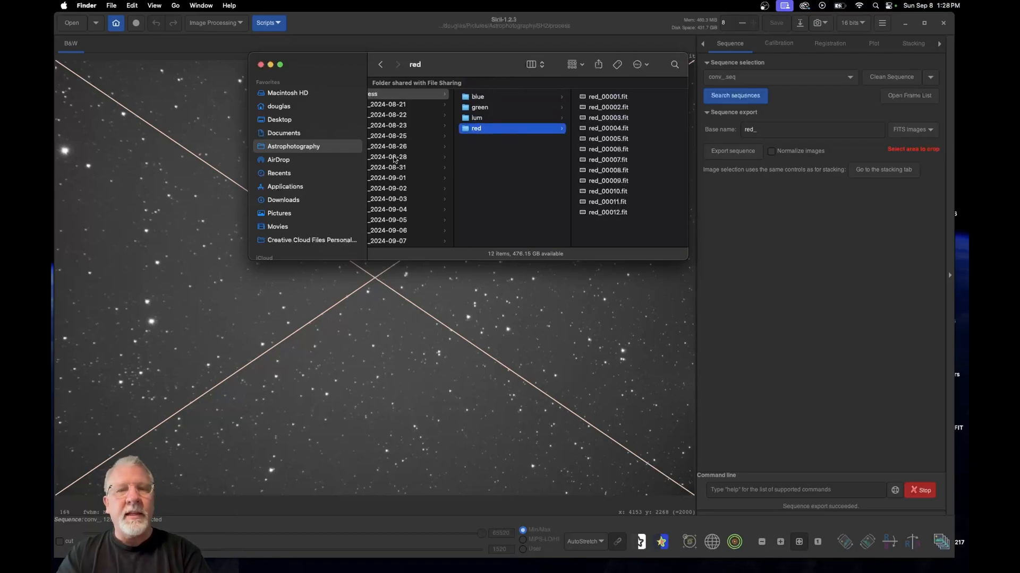
Step: Copy all red flat frames from the FLAT/Red folder of SH2_2024-09-07 into the red subfolder of process
scroll(395, 159, left, 2)
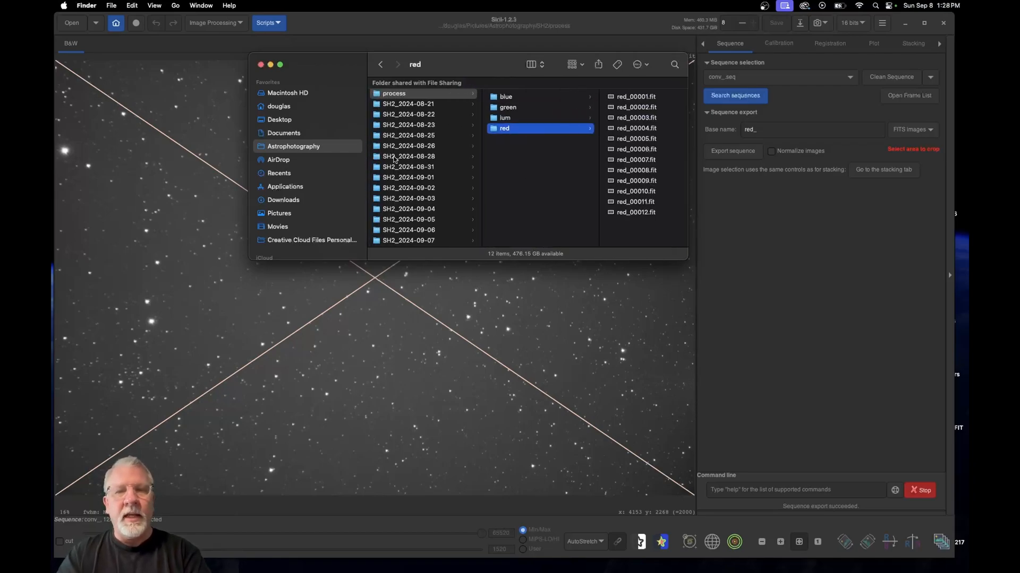
scroll(394, 159, down, 1)
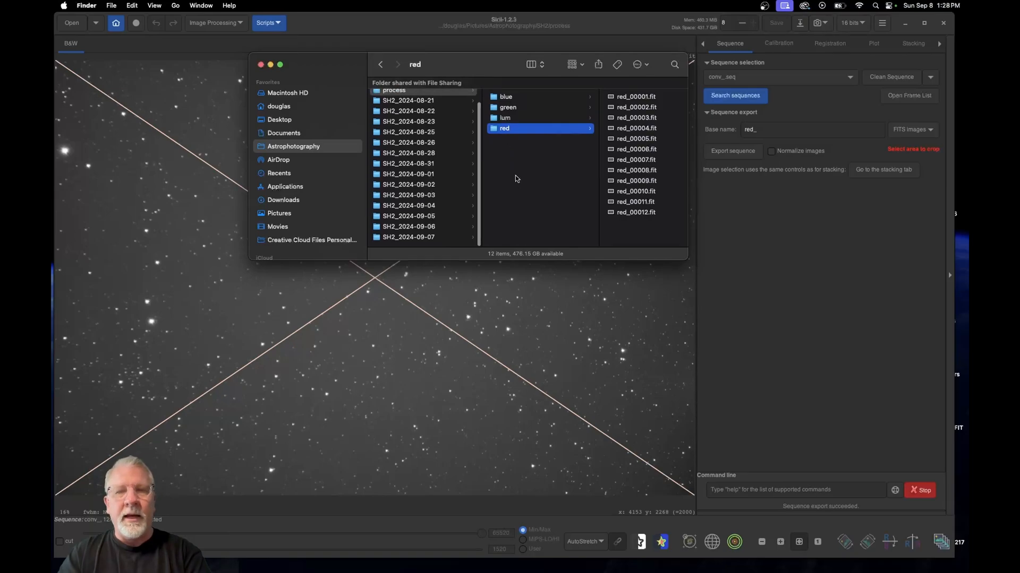
click(409, 237)
click(513, 101)
click(598, 128)
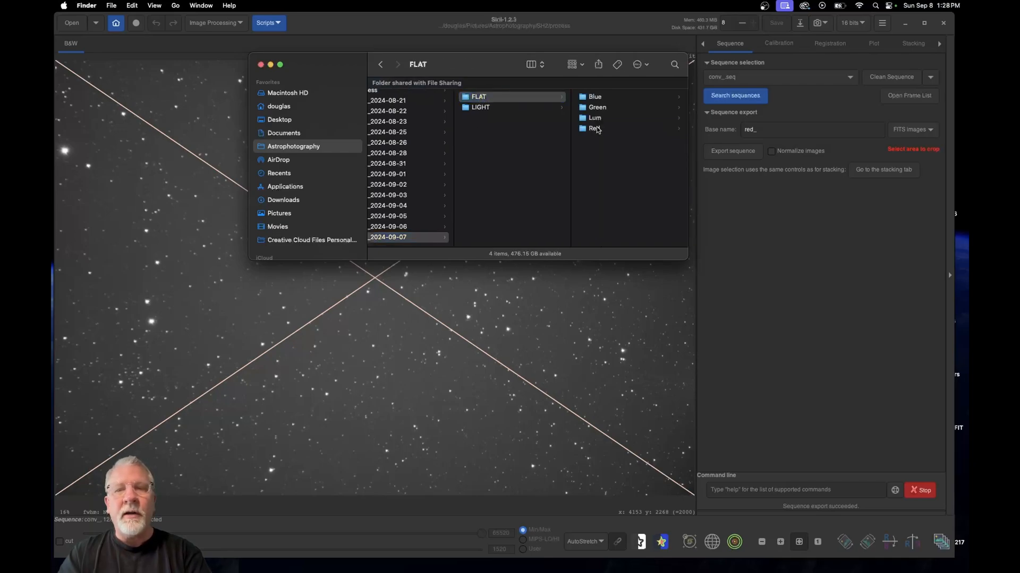
click(614, 99)
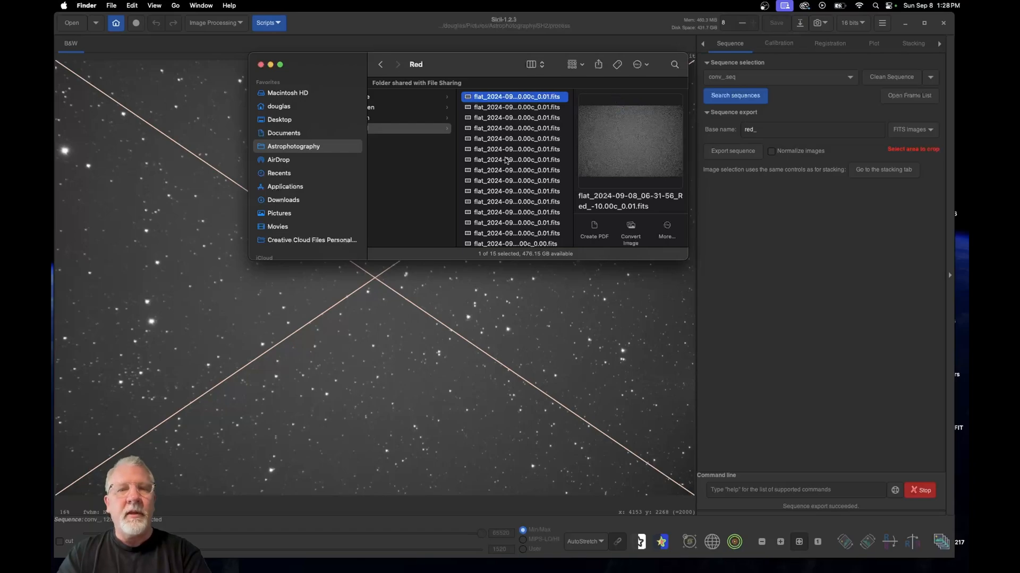
scroll(505, 161, left, 3)
scroll(507, 148, right, 3)
scroll(537, 96, right, 2)
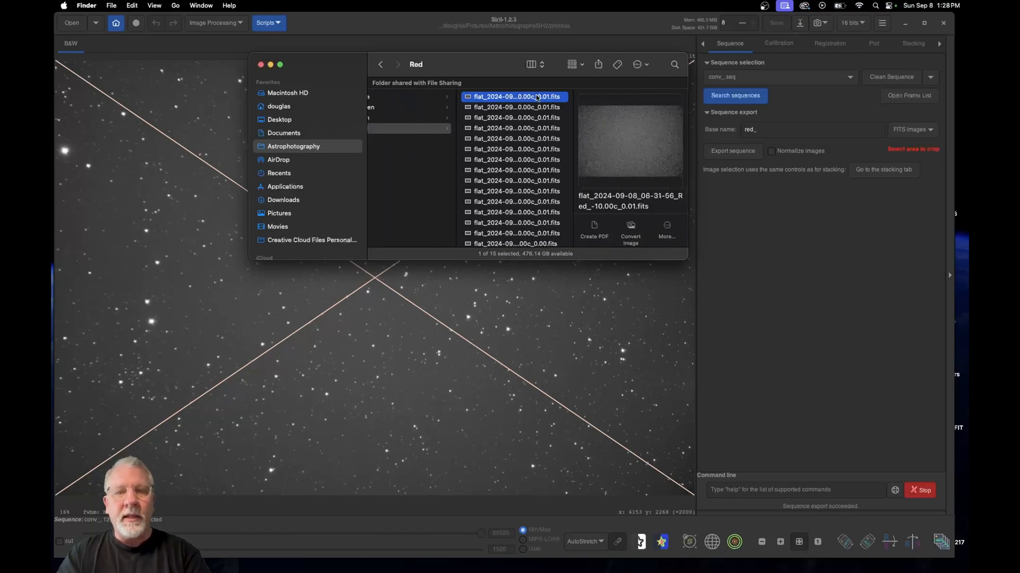
key(super+a)
scroll(457, 200, left, 5)
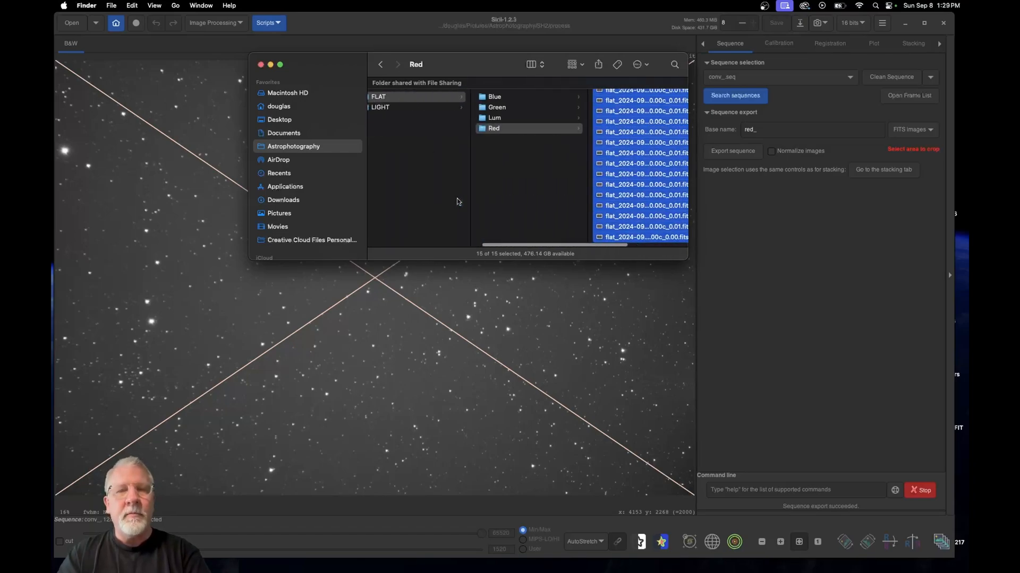
click(434, 94)
click(542, 128)
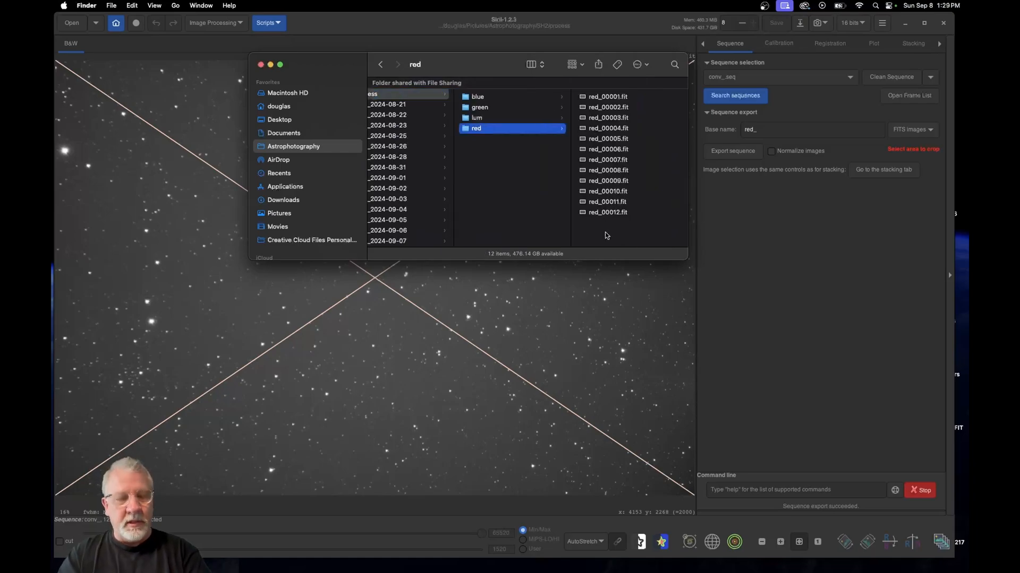
Step: Check the green and blue subfolders of process, and remove the FLAT and LIGHT folders from SH2_2024-09-07
click(479, 110)
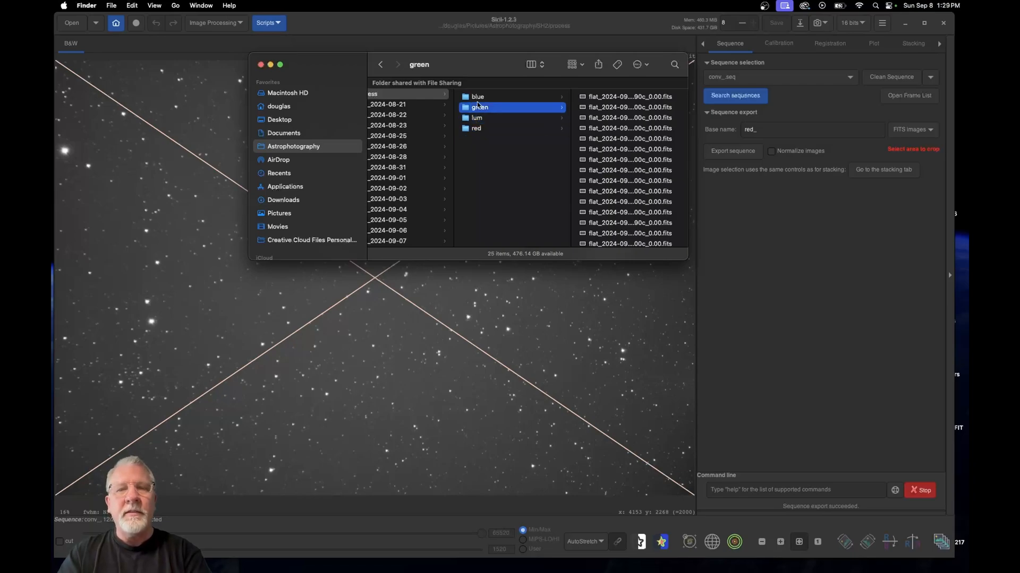
click(477, 97)
scroll(485, 154, left, 3)
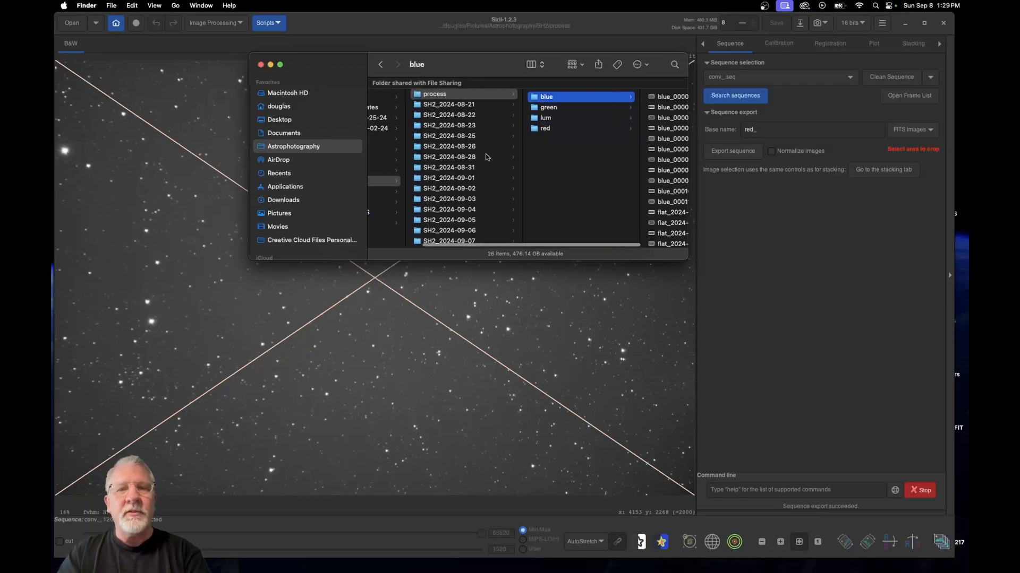
scroll(470, 208, down, 1)
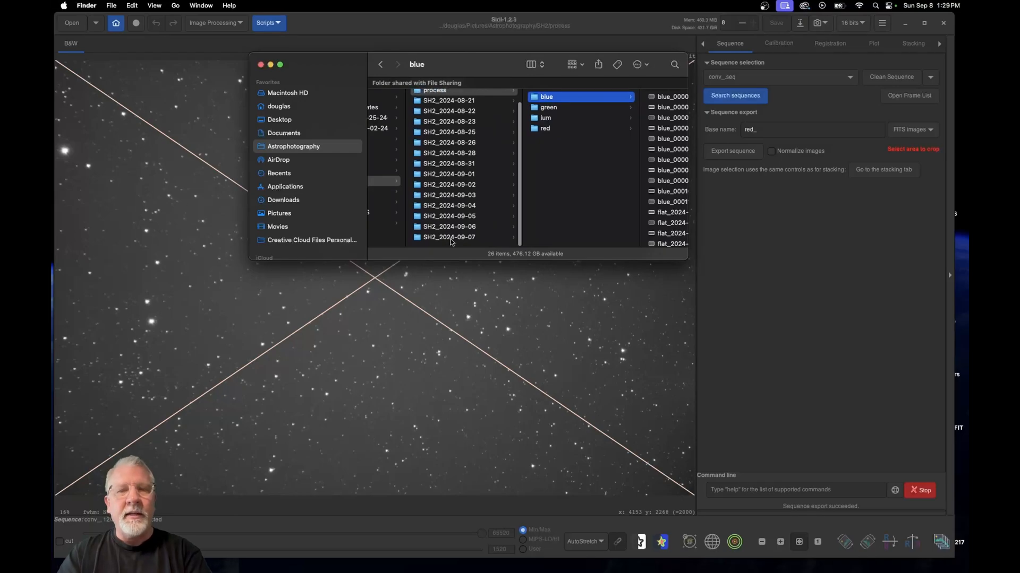
click(451, 242)
click(551, 99)
click(491, 119)
Step: Copy the blue, green, lum and red folders from process into SH2_2024-09-07
click(462, 92)
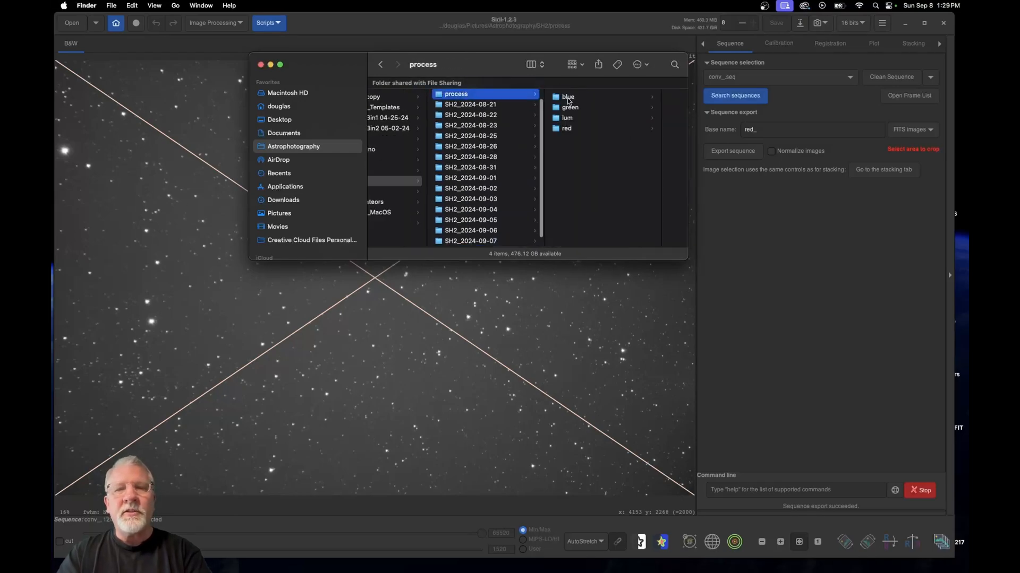
click(568, 98)
click(528, 133)
key(super+a)
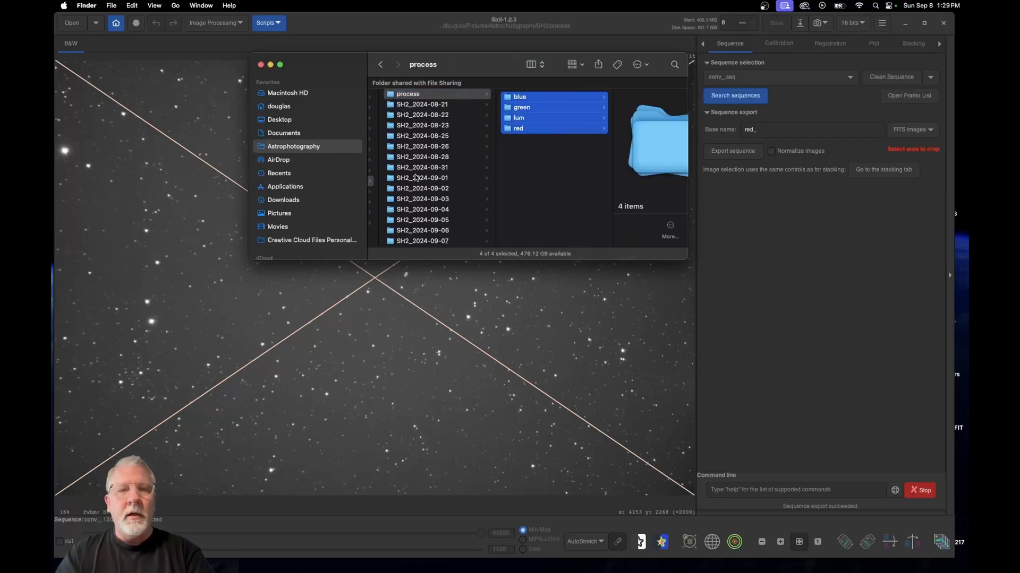
scroll(433, 177, down, 2)
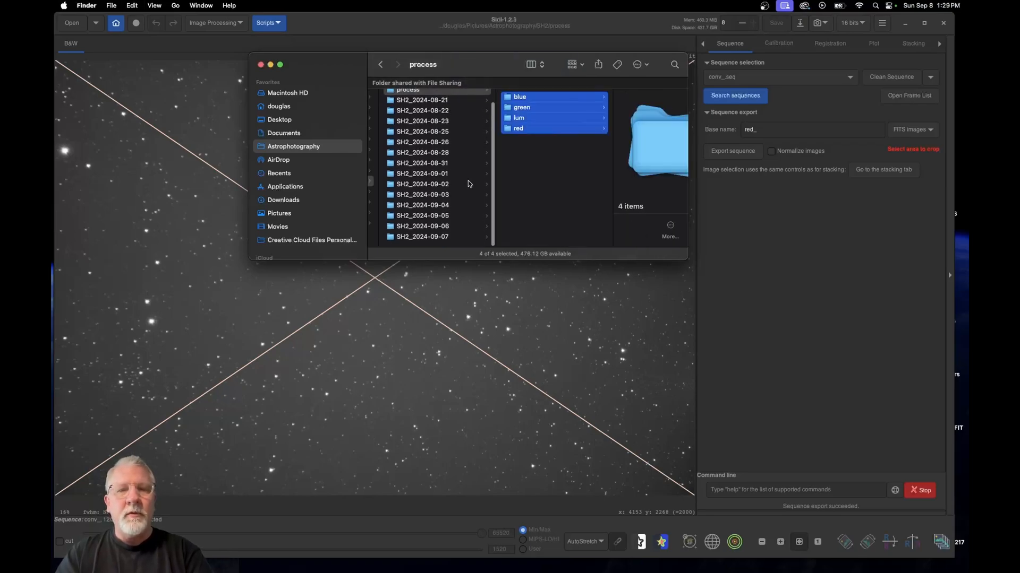
click(436, 236)
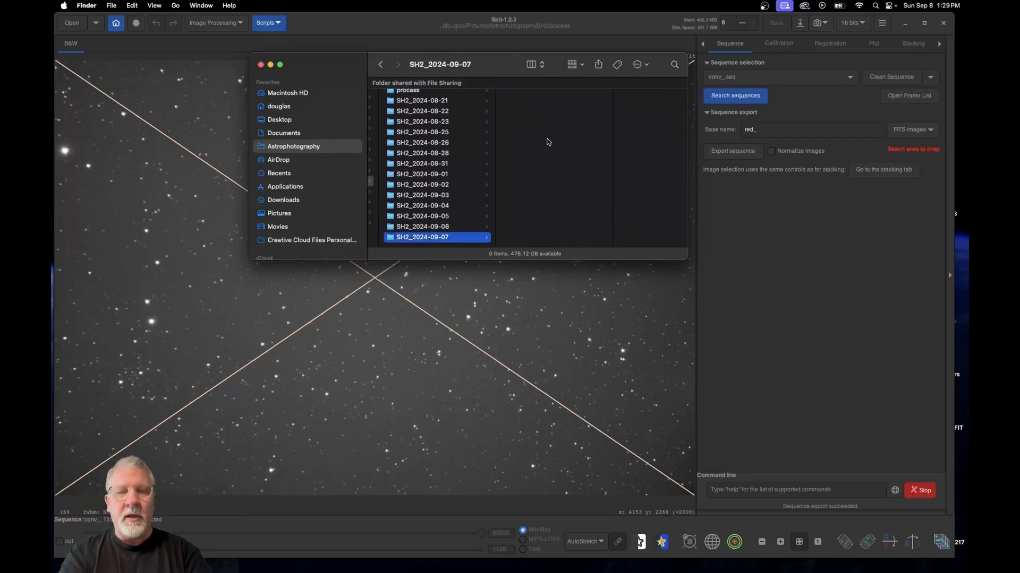
key(super+v)
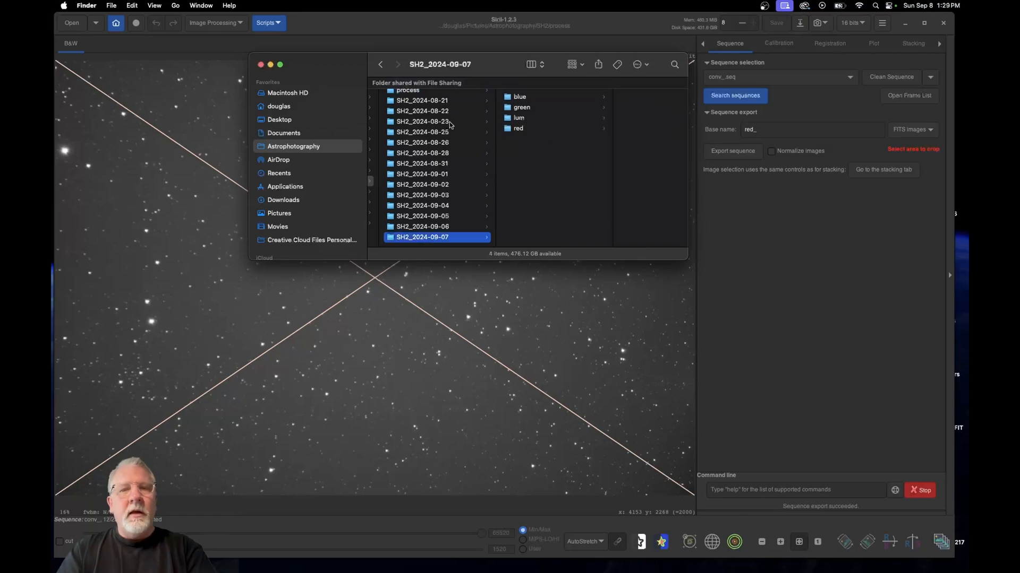
click(410, 91)
scroll(431, 229, down, 1)
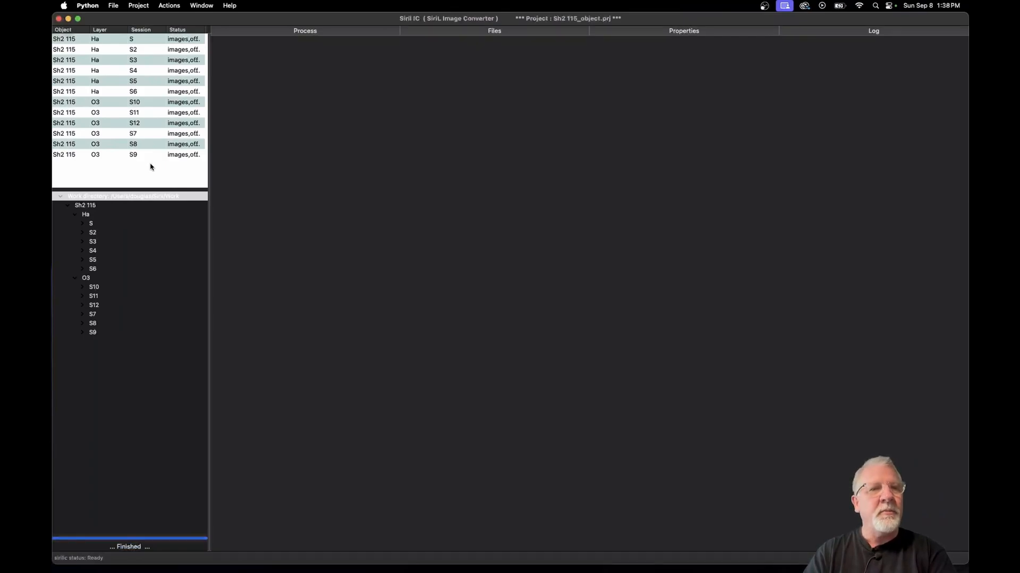
Step: In Siril IC, add a light session named S13L to the Sh2 115 project with the mono Light layer
click(137, 6)
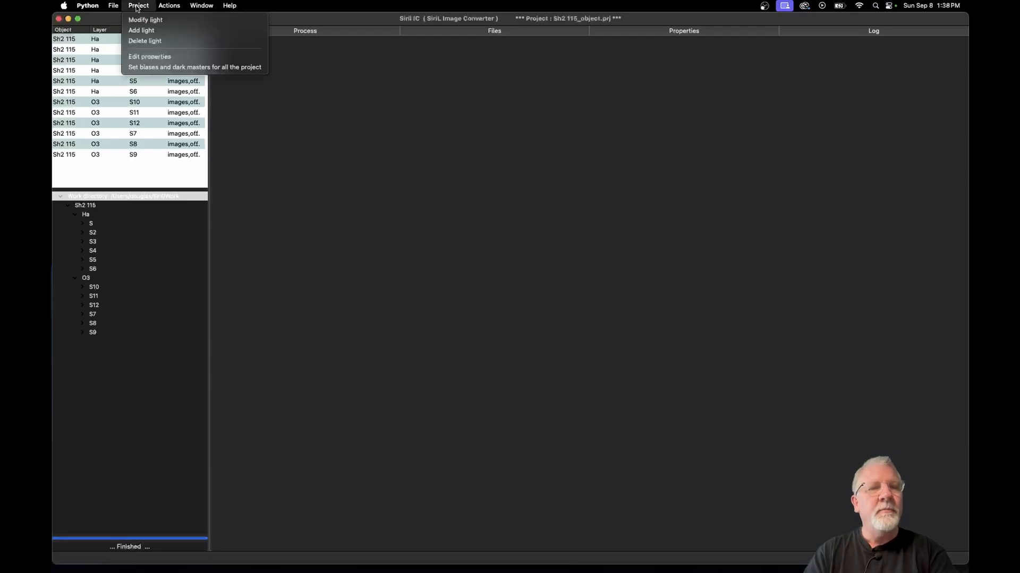
click(141, 30)
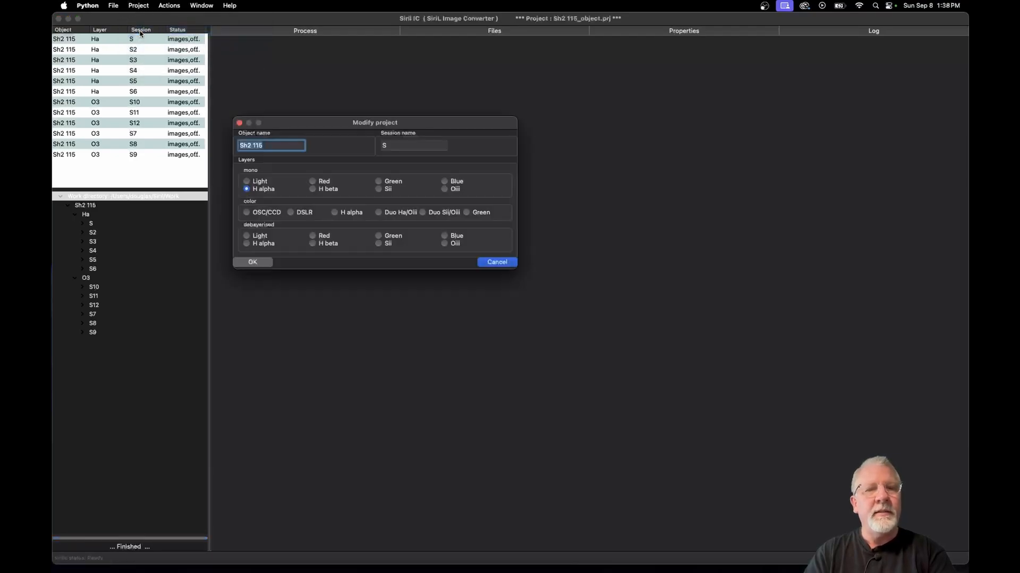
click(399, 145)
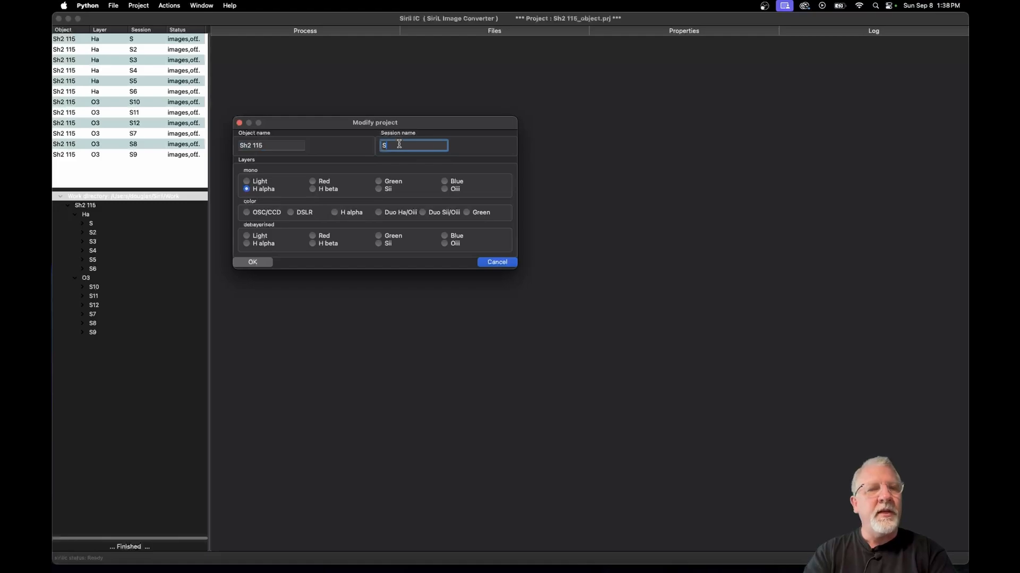
text(S13)
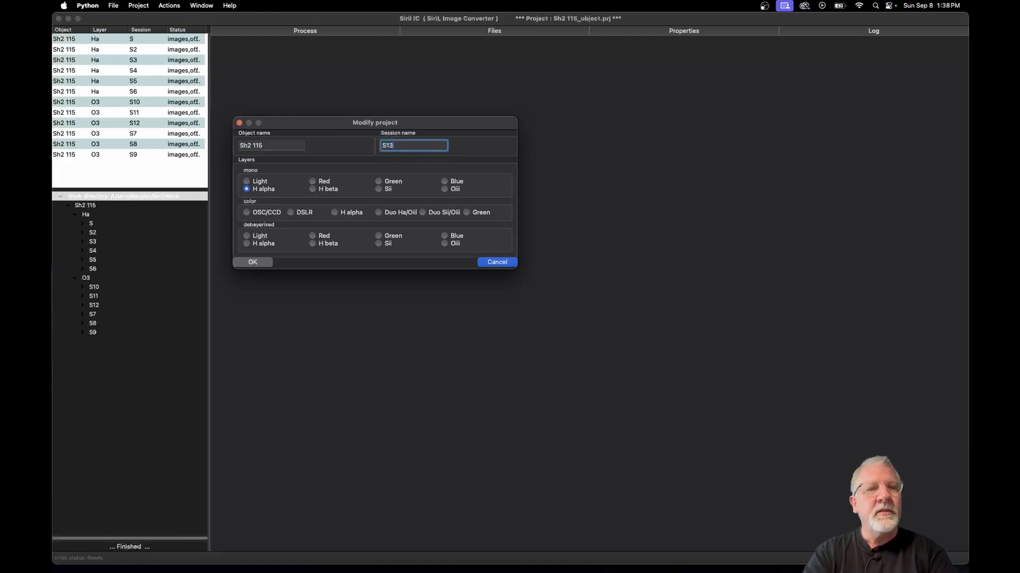
text(L)
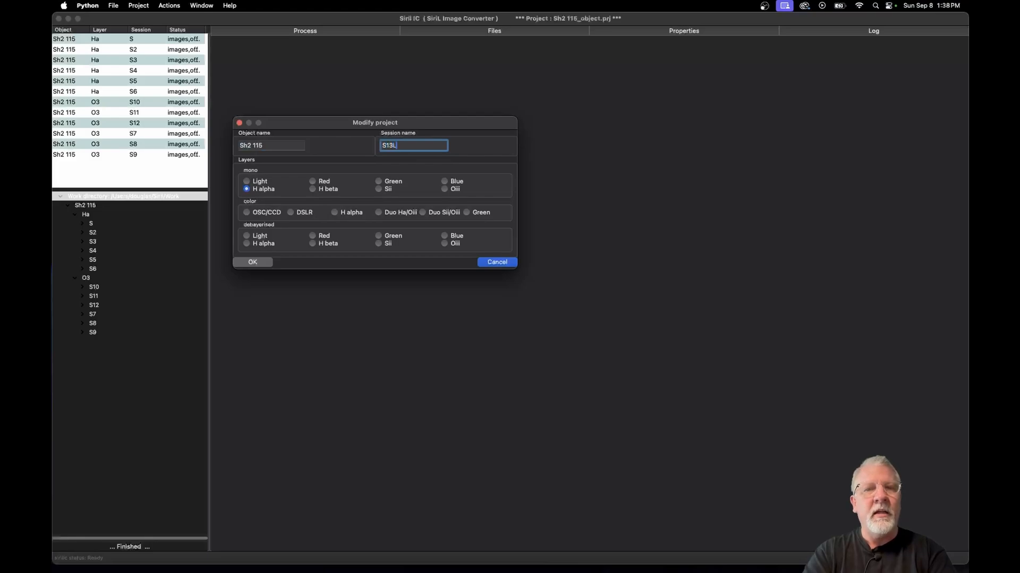
click(247, 182)
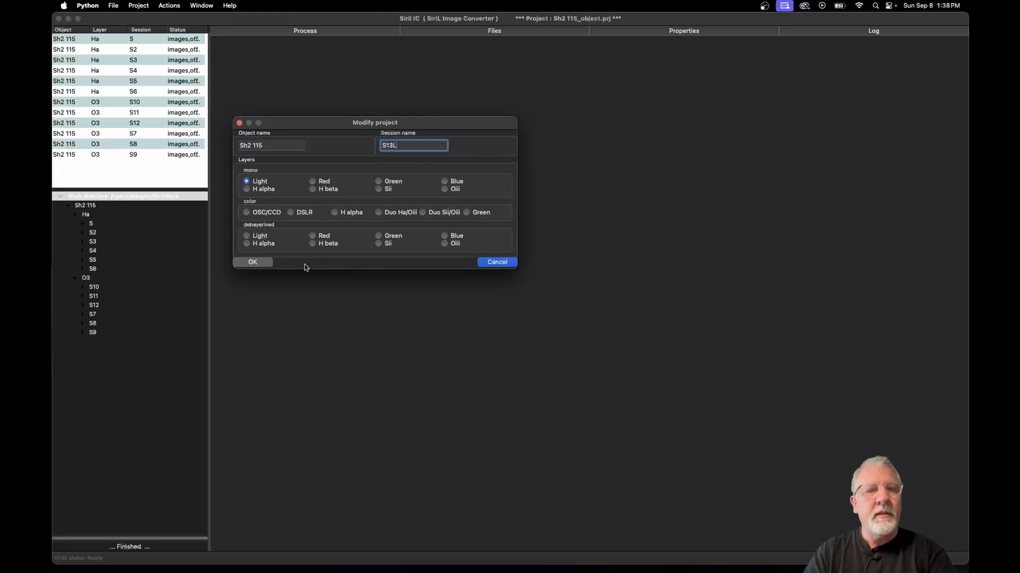
click(253, 263)
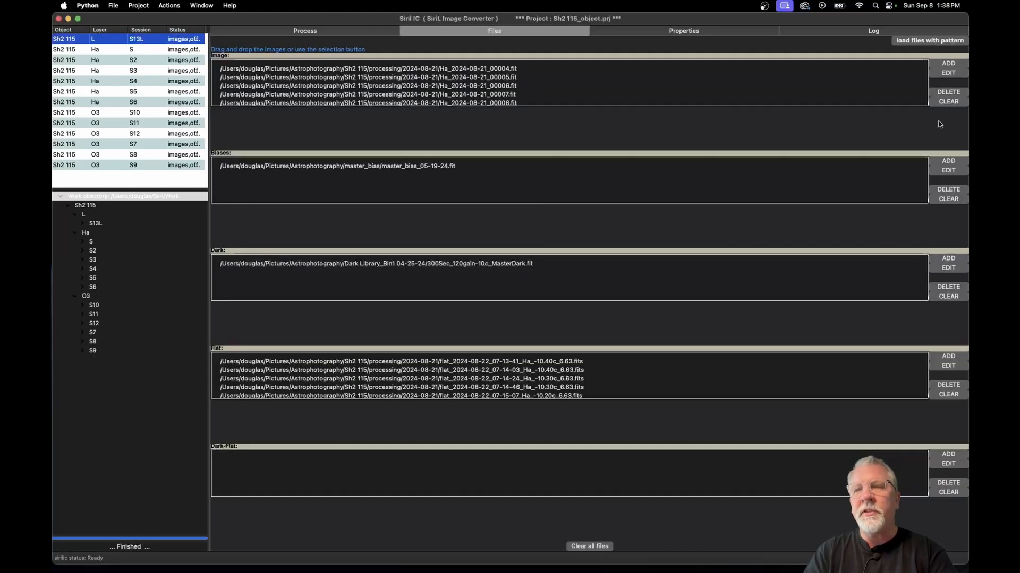
Step: Clear the image and flat file lists of session S13L
click(948, 101)
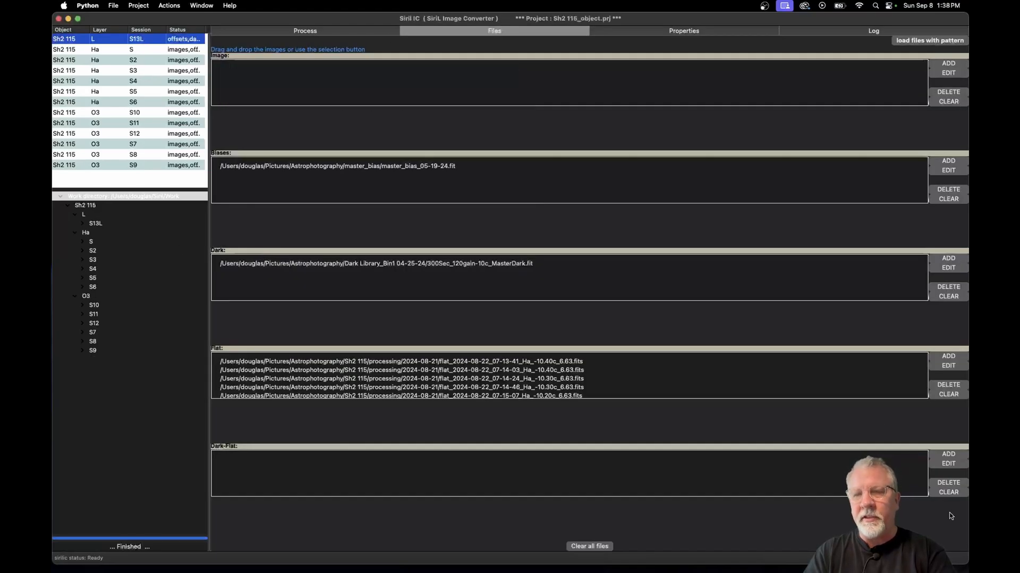
click(949, 394)
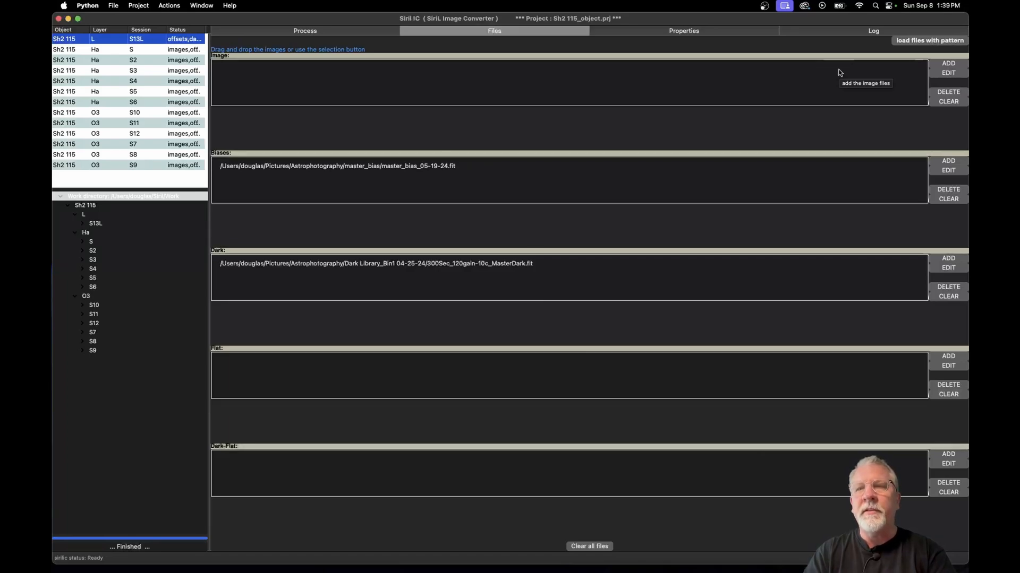
Step: Choose the lum folder of SH2_2024-09-07 as the root directory for loading session S13L's files by pattern
click(926, 41)
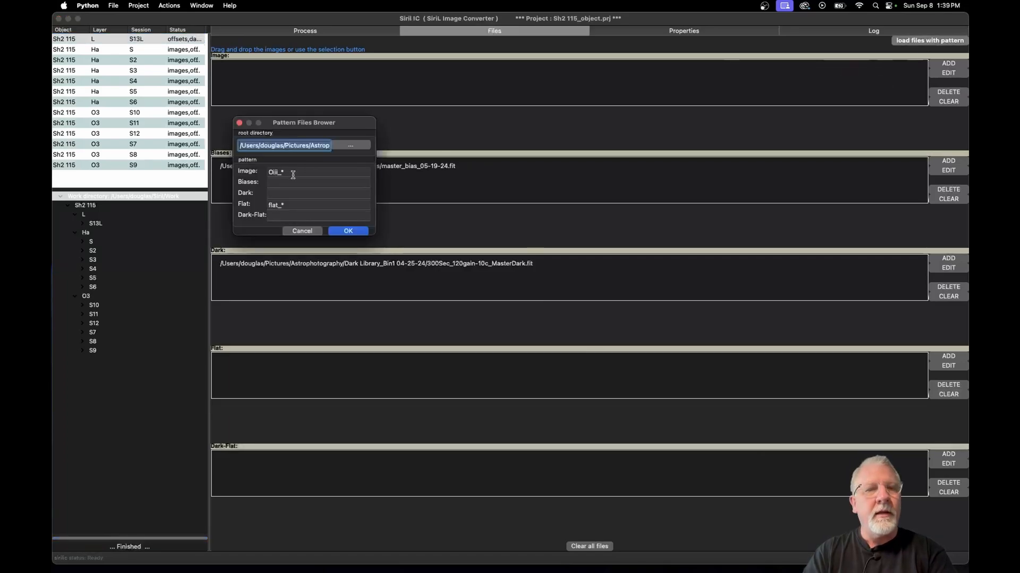
click(352, 145)
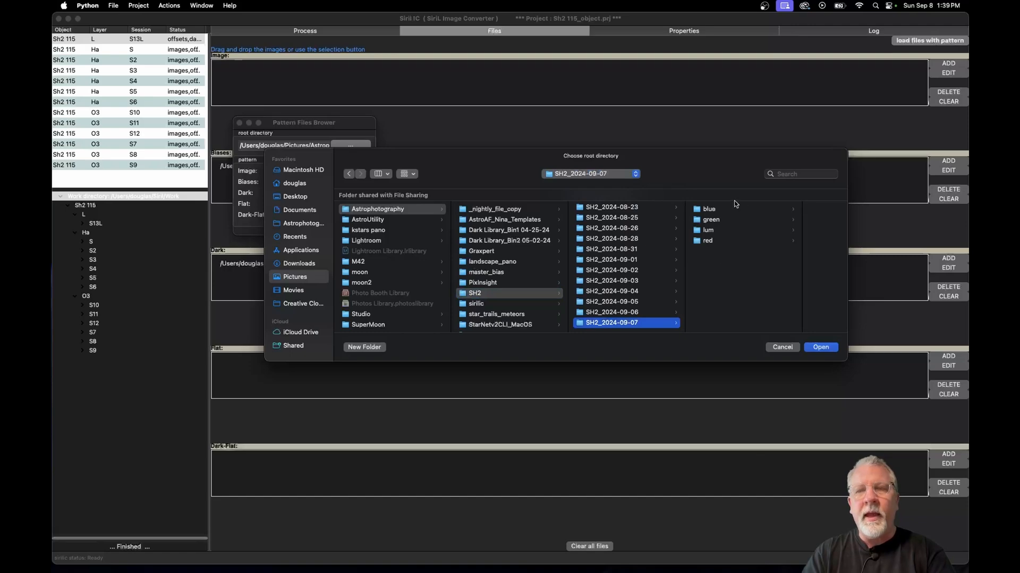
click(708, 232)
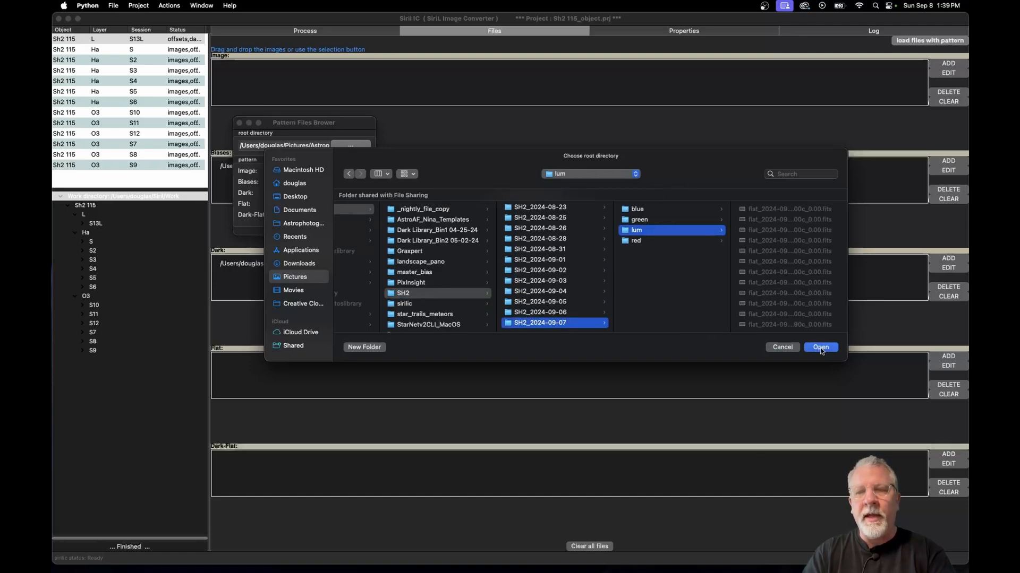
click(821, 347)
click(296, 171)
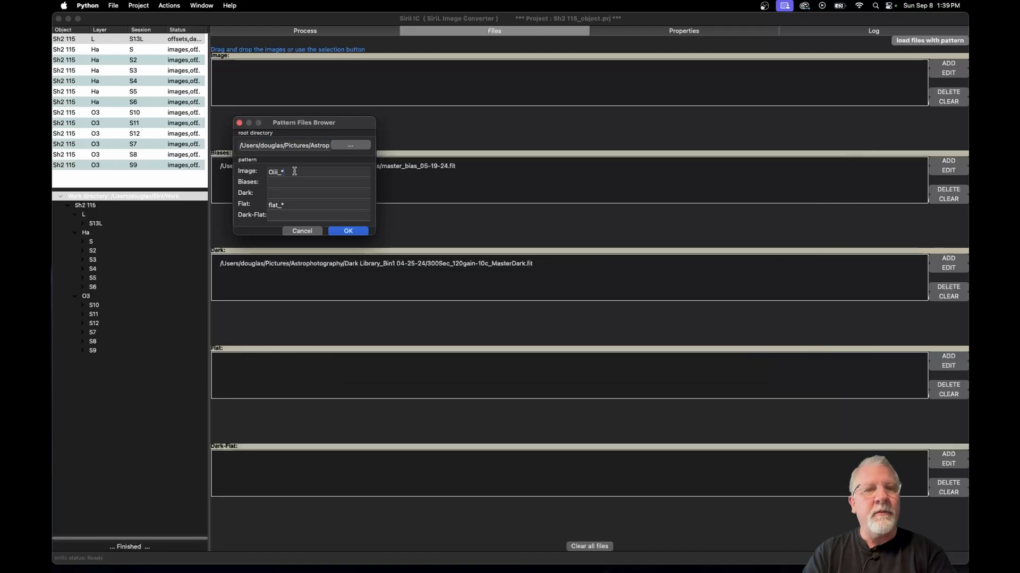
click(357, 145)
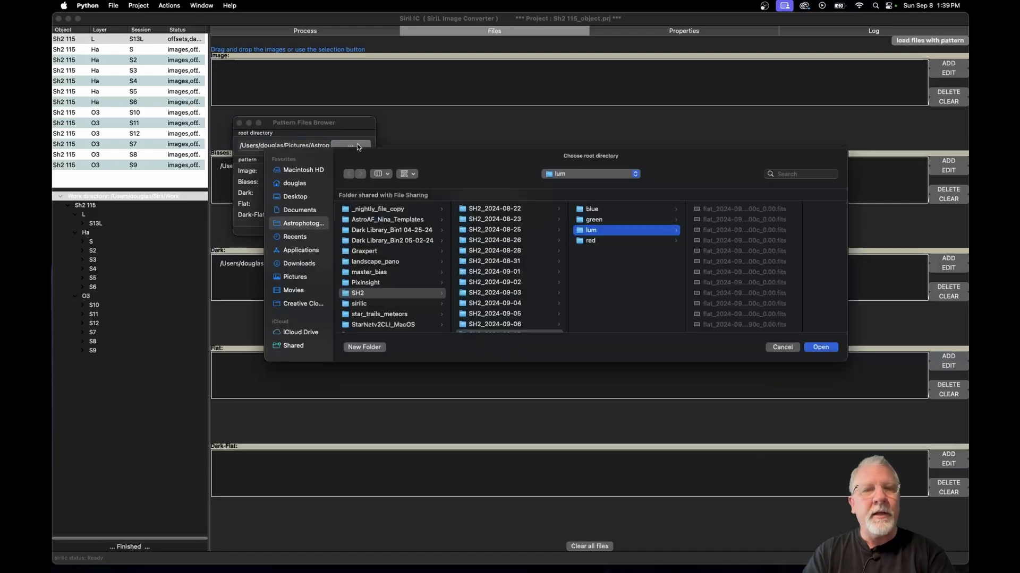
scroll(725, 262, down, 5)
scroll(724, 261, up, 3)
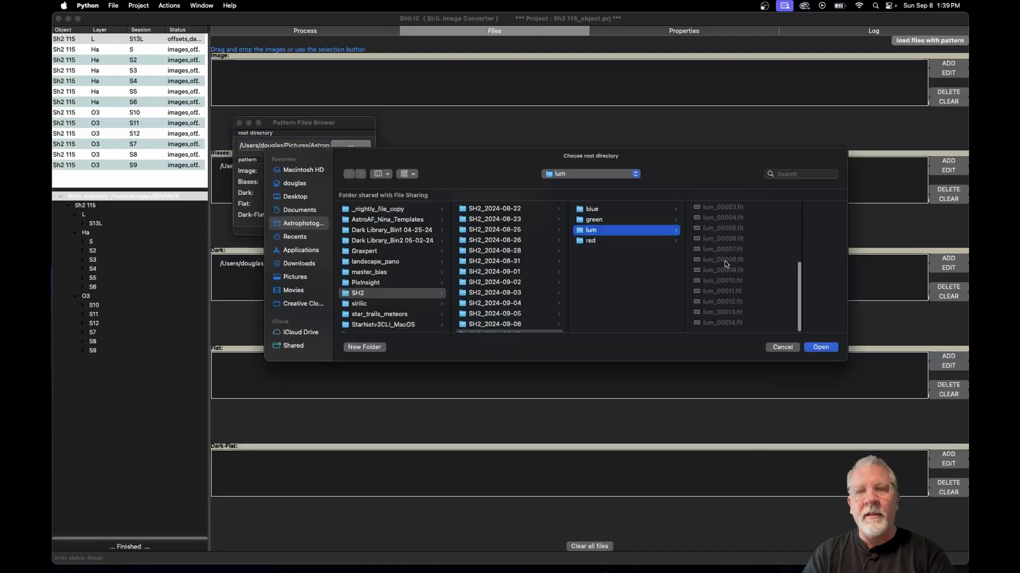
click(820, 346)
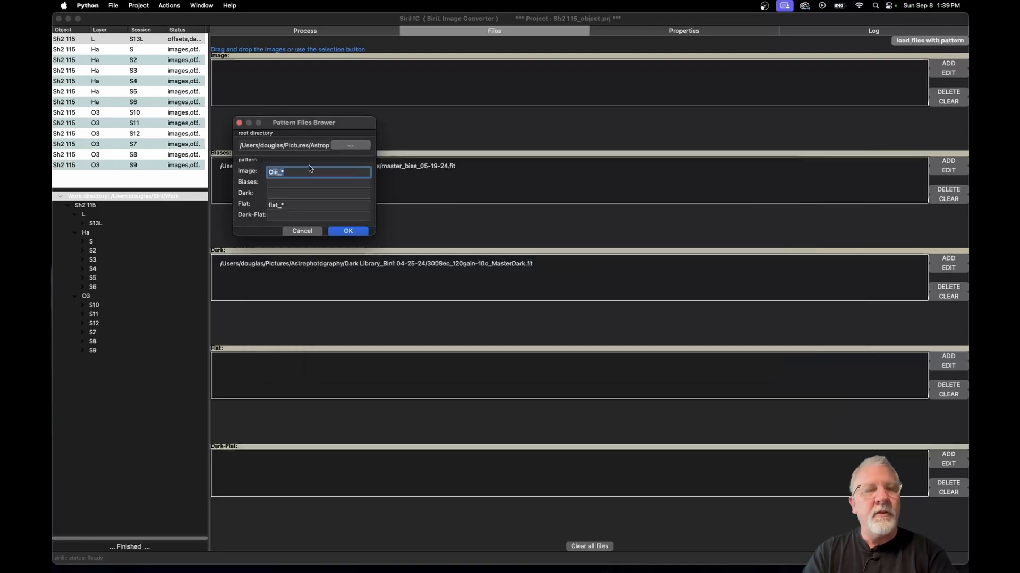
Step: Load the luminance images and flats into session S13L with the image pattern lum_* and the flat pattern flat_*
key(BackSpace)
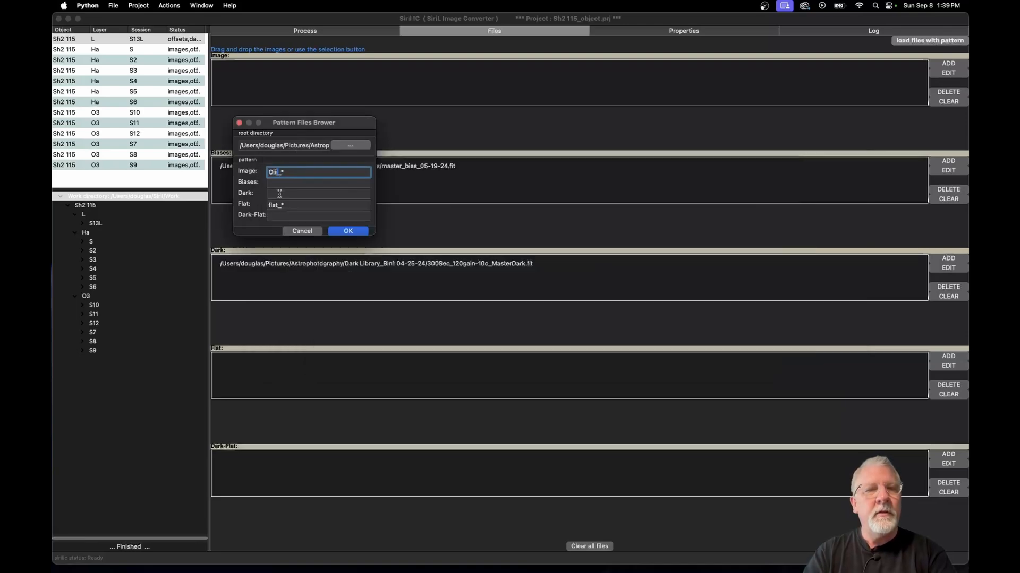
text(lum)
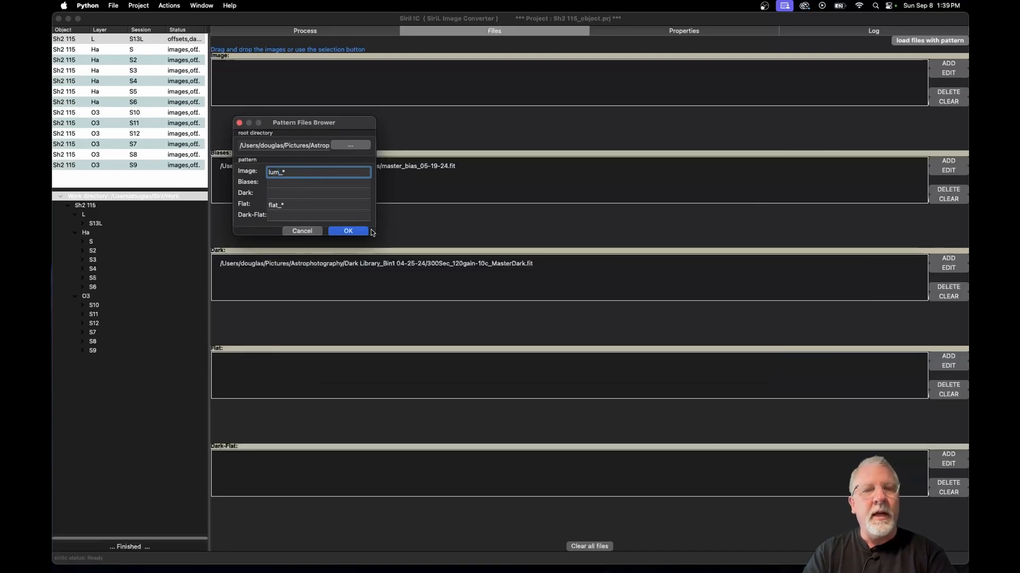
click(351, 232)
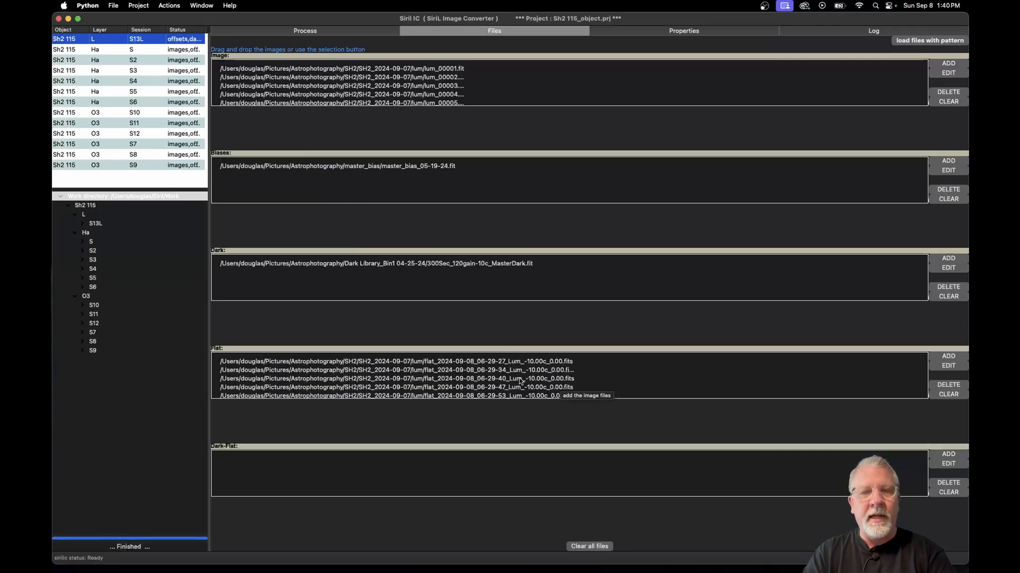
Step: Add a session named S14R to the Sh2 115 project with the mono Red layer
scroll(508, 375, up, 3)
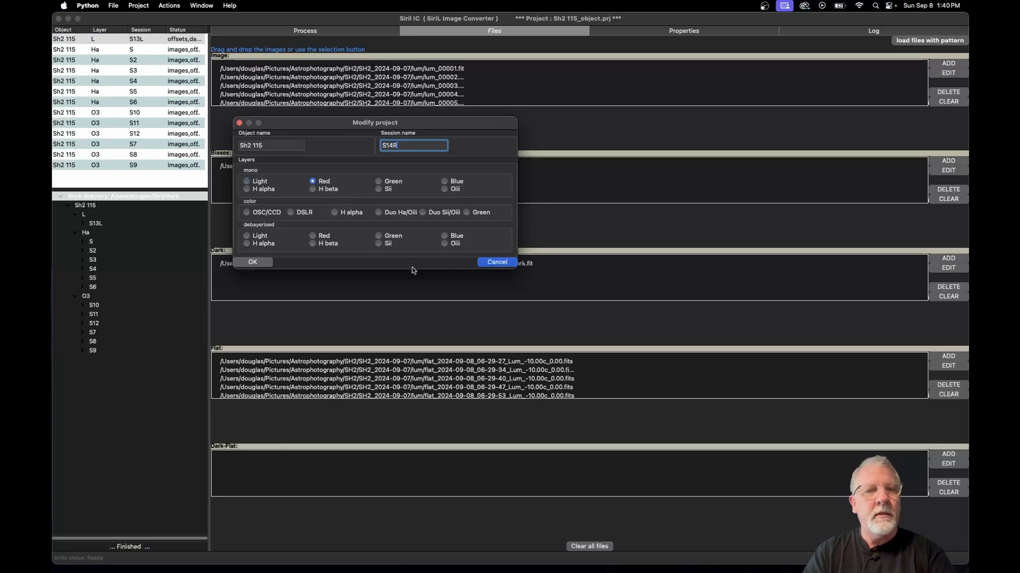
click(248, 262)
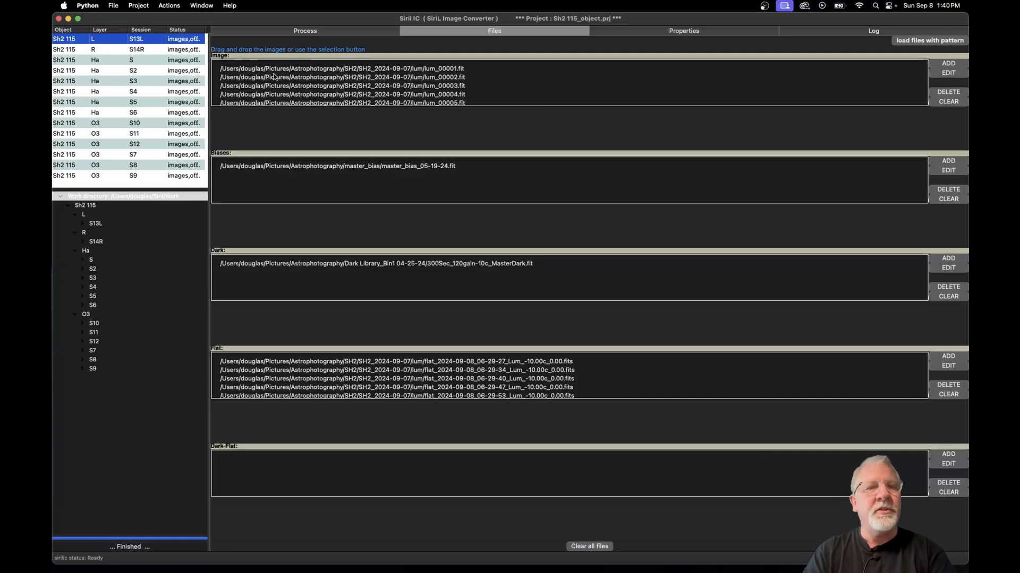
Step: Load session S14R's images and flats from the red folder of SH2_2024-09-07, using the patterns red_* and flat_*
click(152, 50)
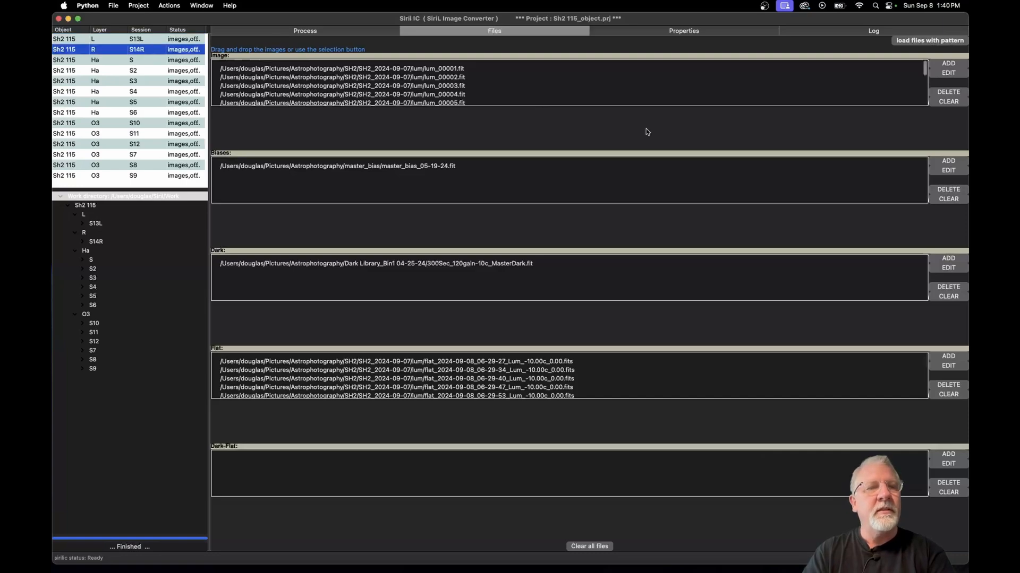
click(924, 42)
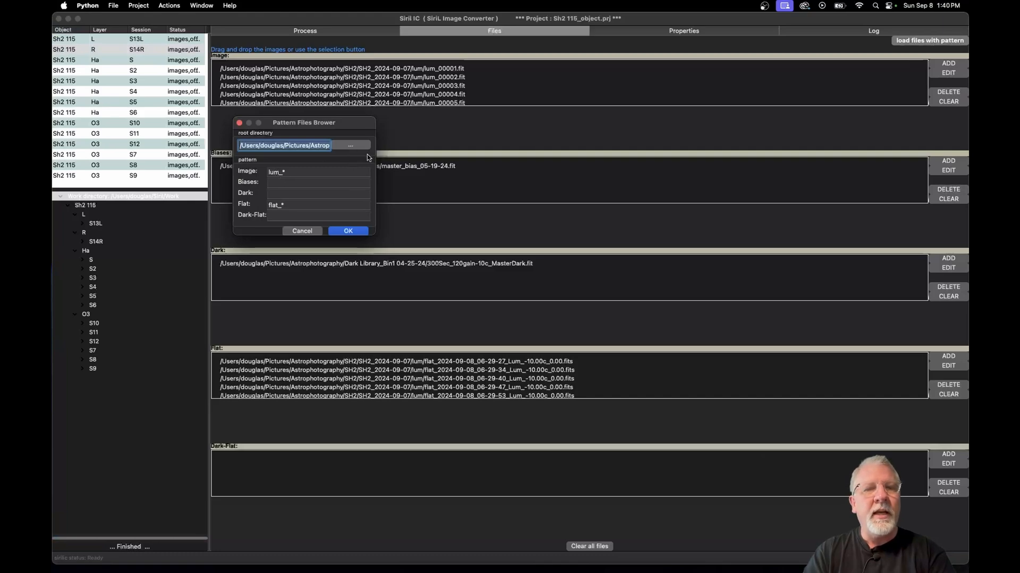
click(351, 147)
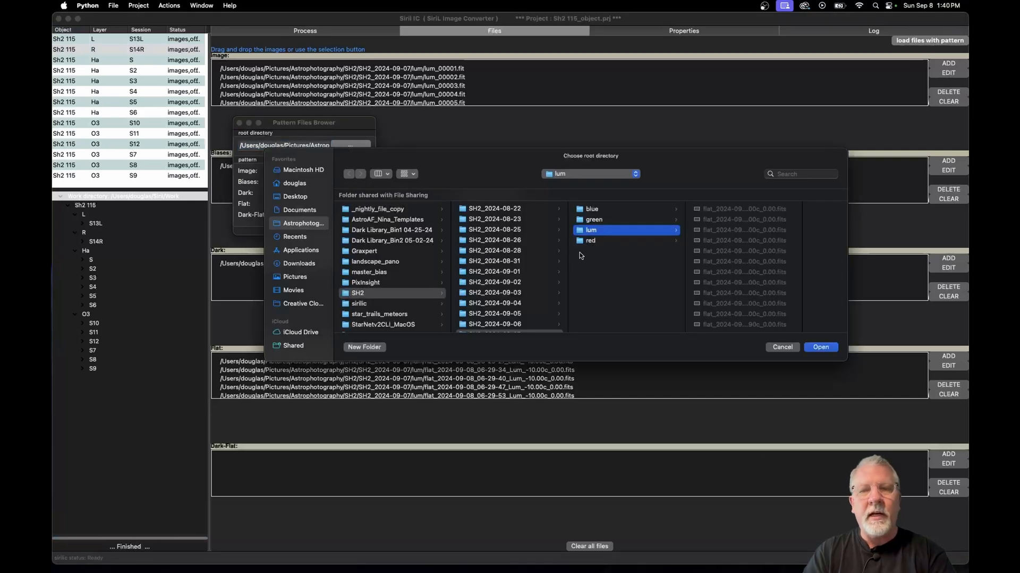
click(820, 347)
text(L)
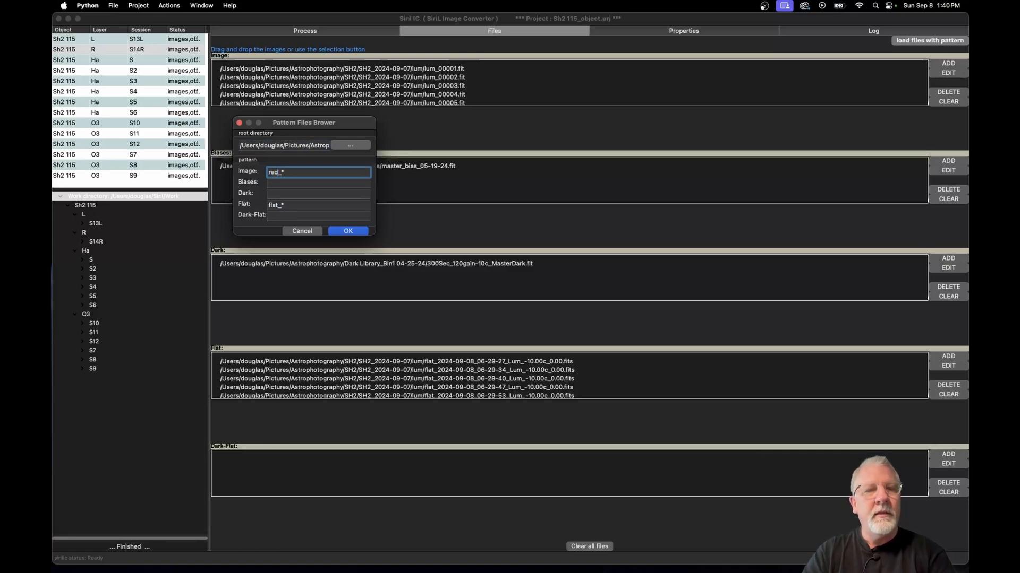
click(350, 231)
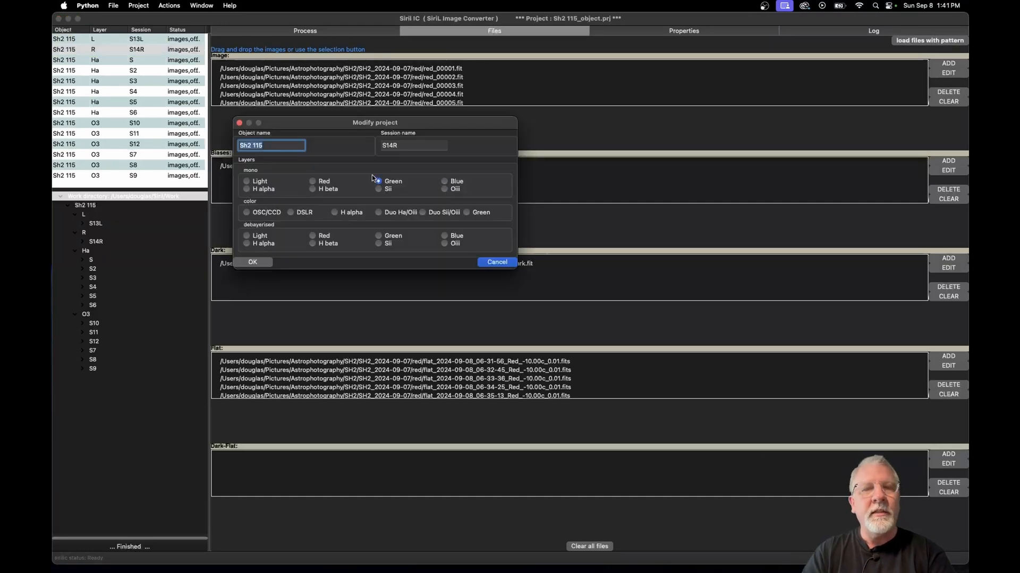
Step: Add a session named S15G to the Sh2 115 project with the mono Green layer
key(Tab)
text(S15)
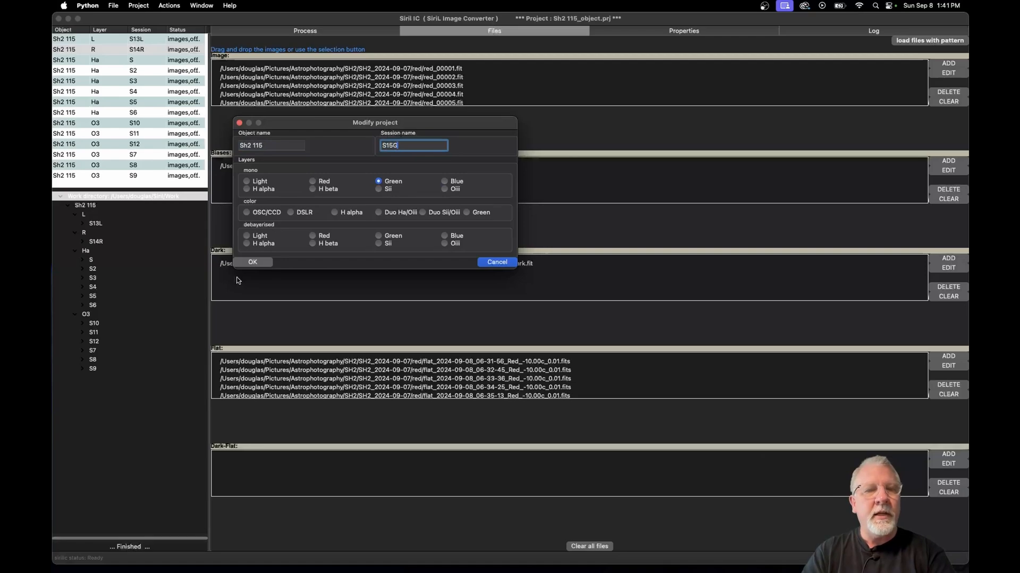
click(253, 262)
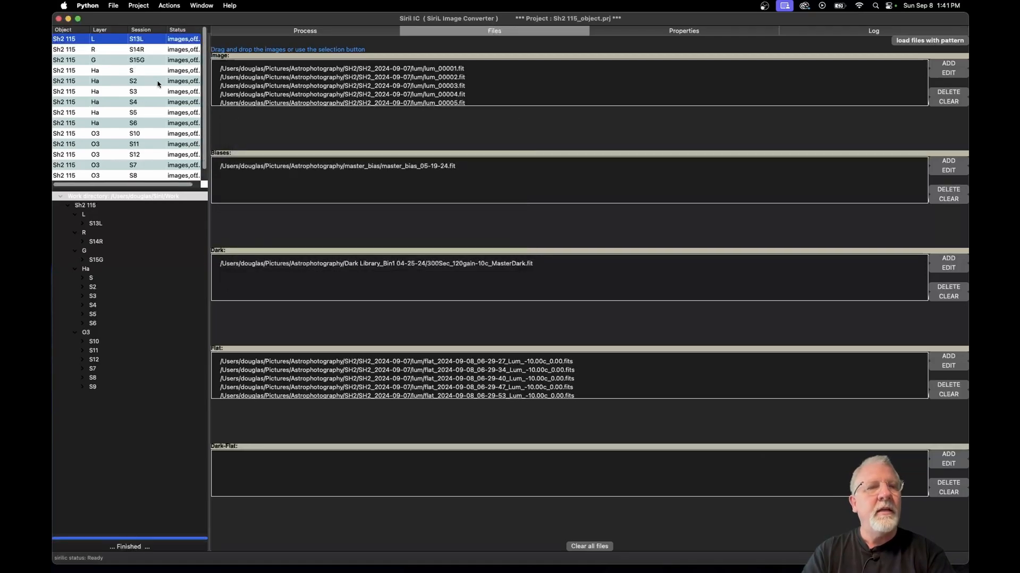
Step: Replace session S15G's images and flats with those in SH2_2024-09-07's green folder, using the patterns green_* and flat_*
click(131, 62)
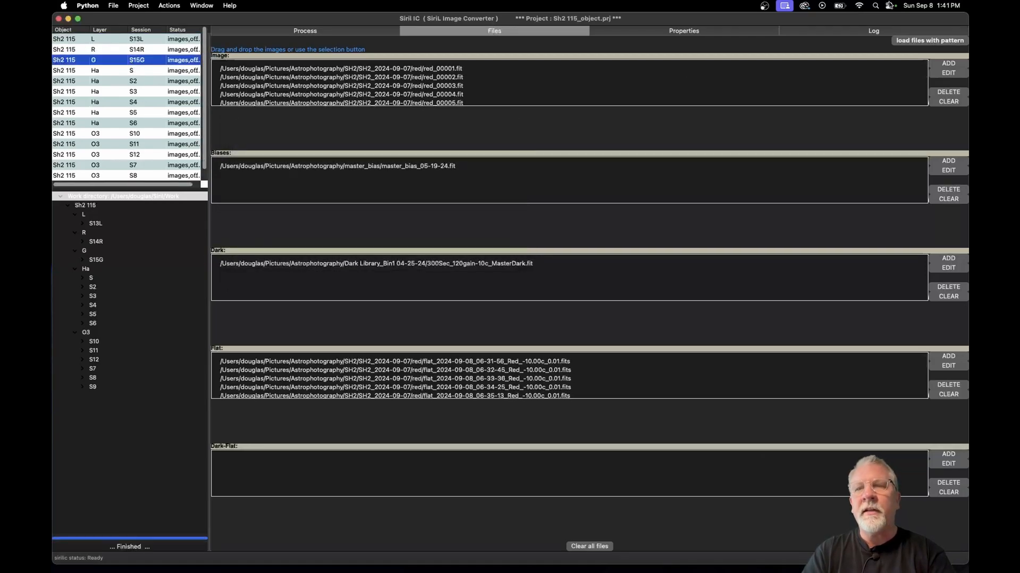
click(932, 41)
click(356, 147)
click(593, 219)
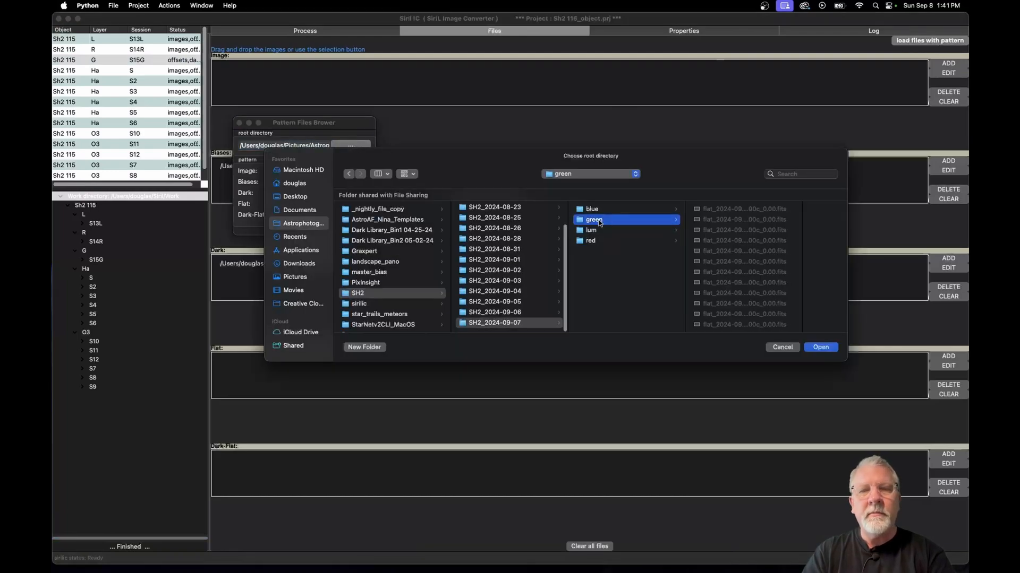
click(820, 347)
click(353, 146)
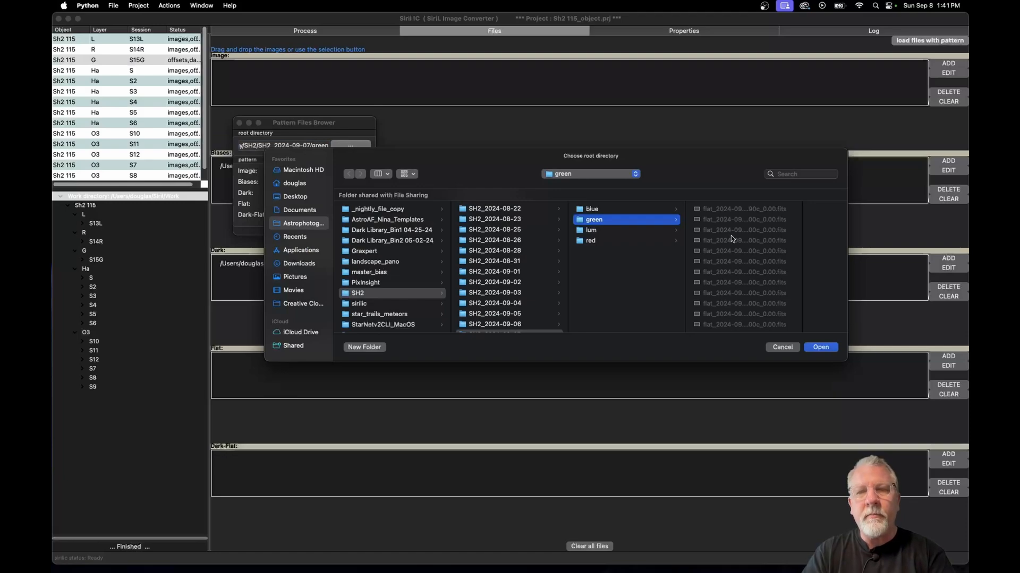
scroll(738, 273, down, 10)
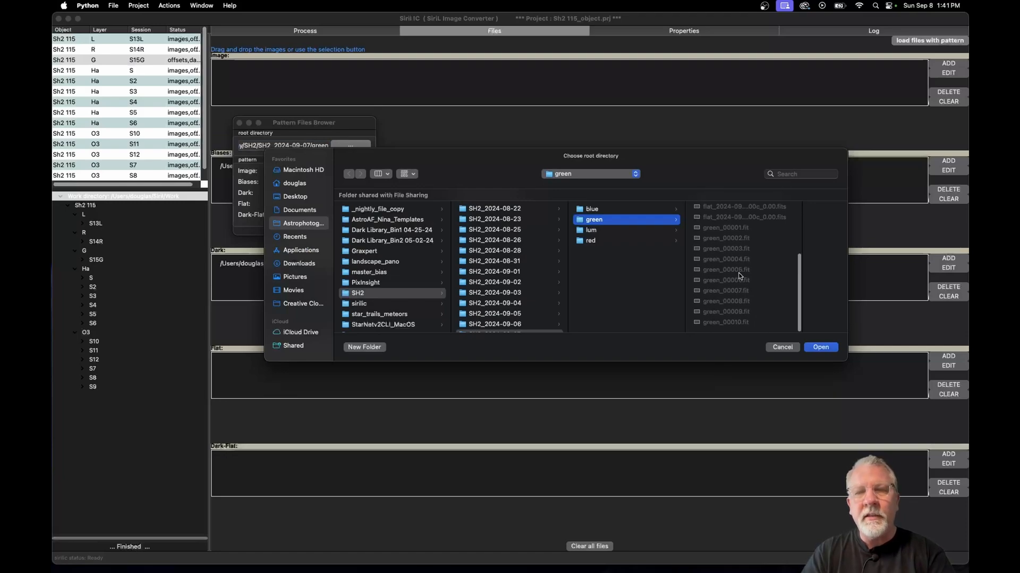
click(820, 347)
text(en_*)
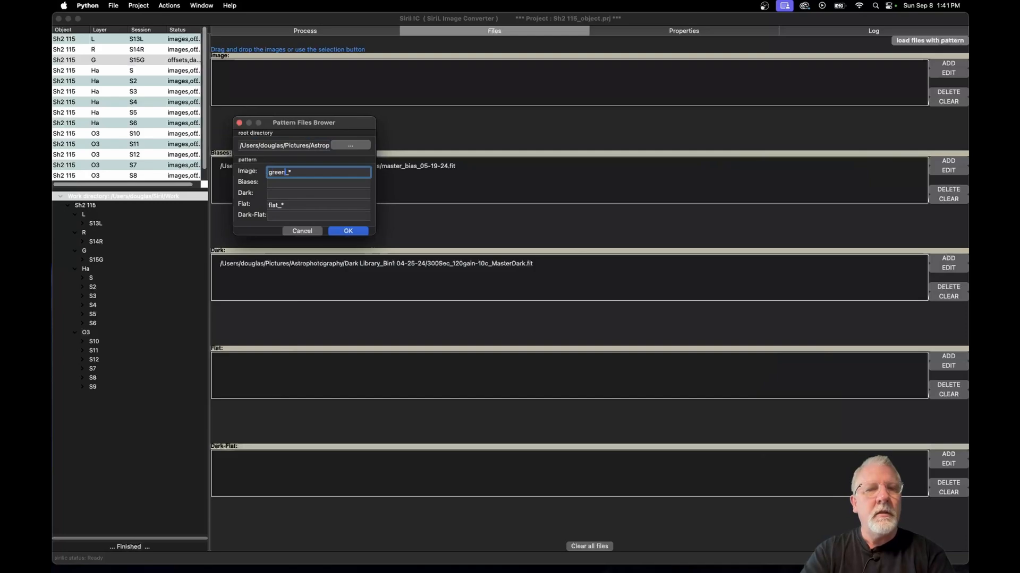
click(353, 231)
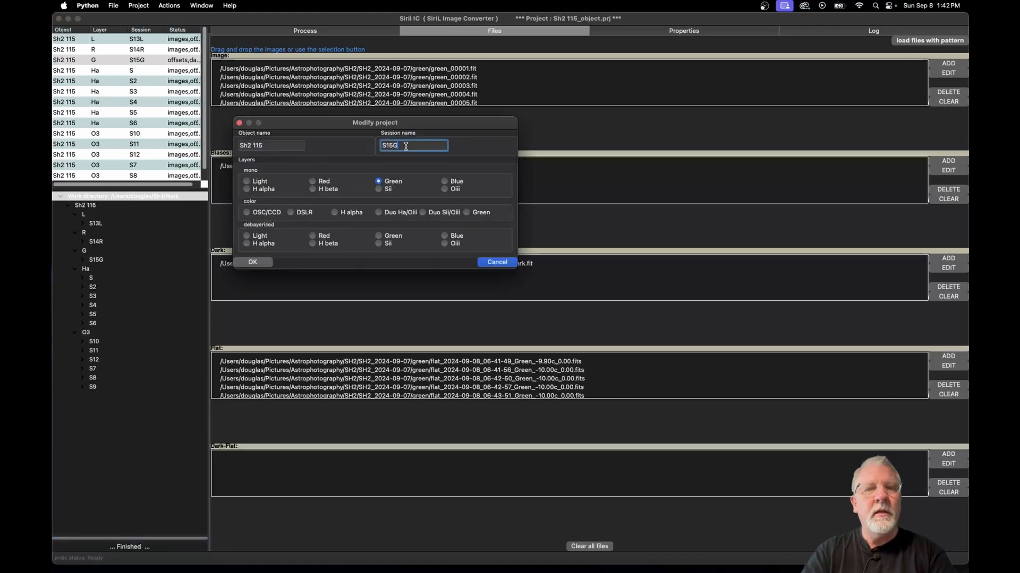
Step: Add a session named S16B to the Sh2 115 project with the mono Blue layer
key(BackSpace)
key(BackSpace)
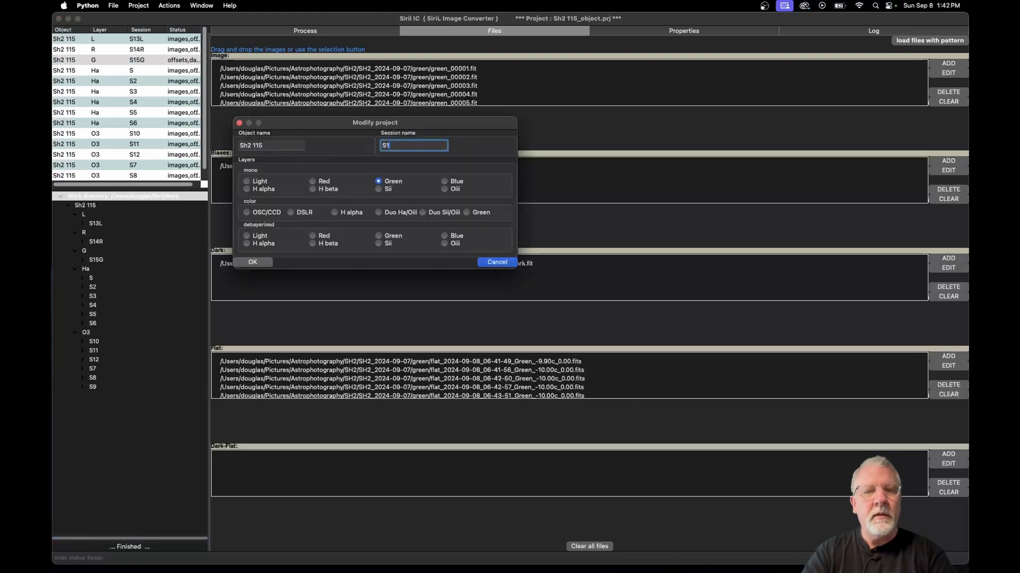
text(6B)
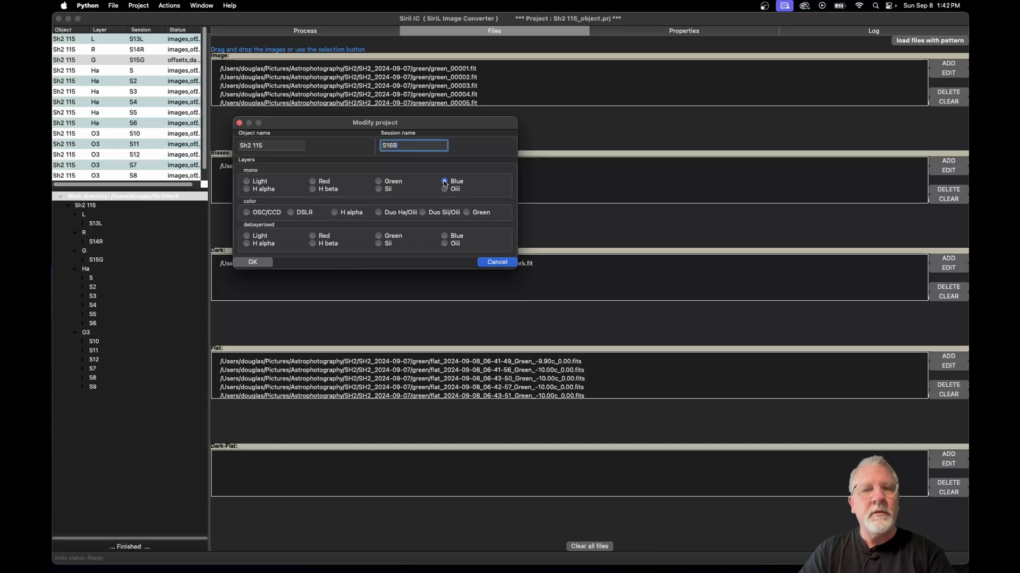
click(253, 263)
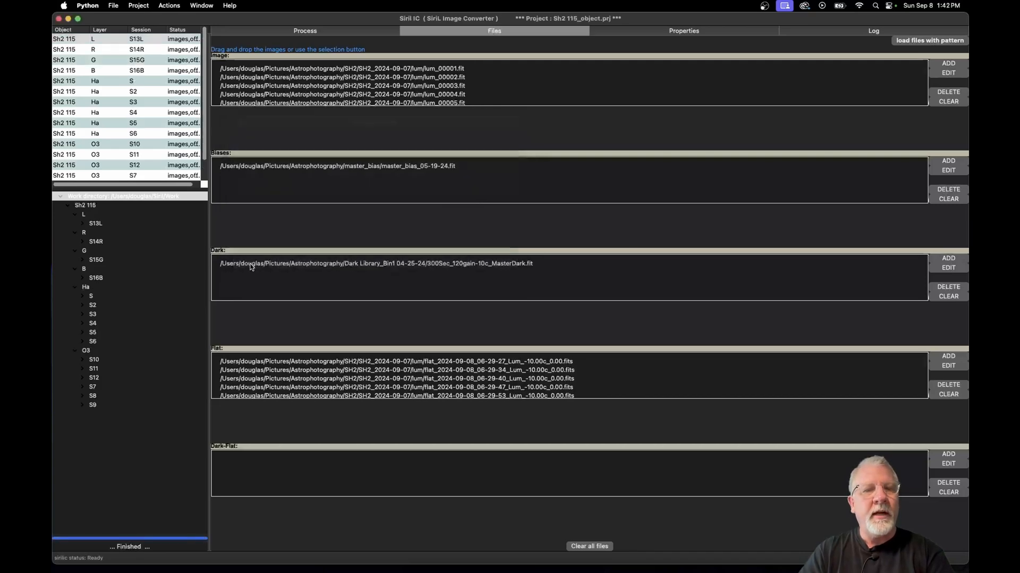
Step: Clear session S16B's image and flat lists and reload them from SH2_2024-09-07's blue folder with the patterns blue_* and flat_*
click(136, 71)
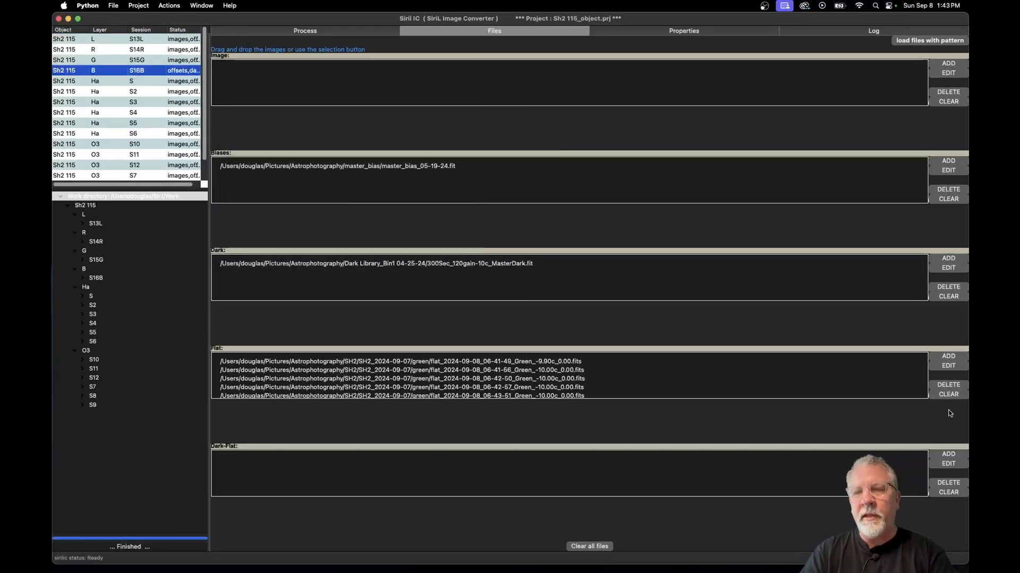
click(948, 395)
click(896, 40)
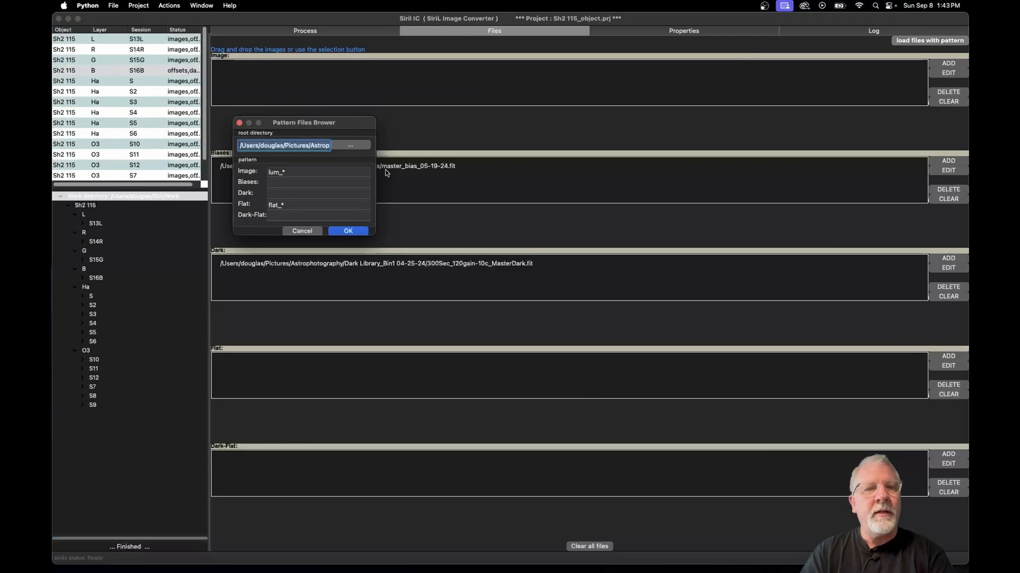
click(352, 147)
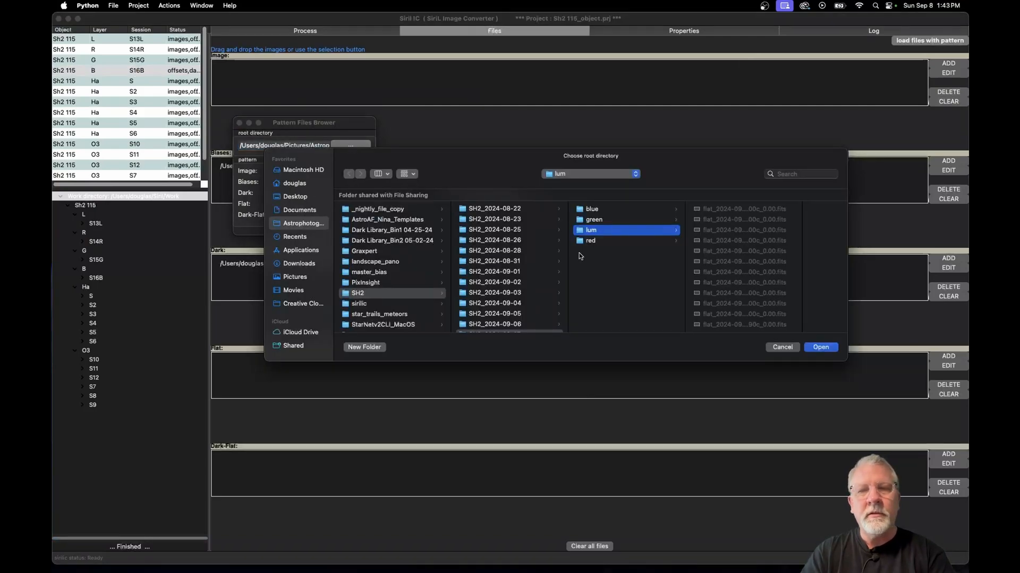
click(592, 211)
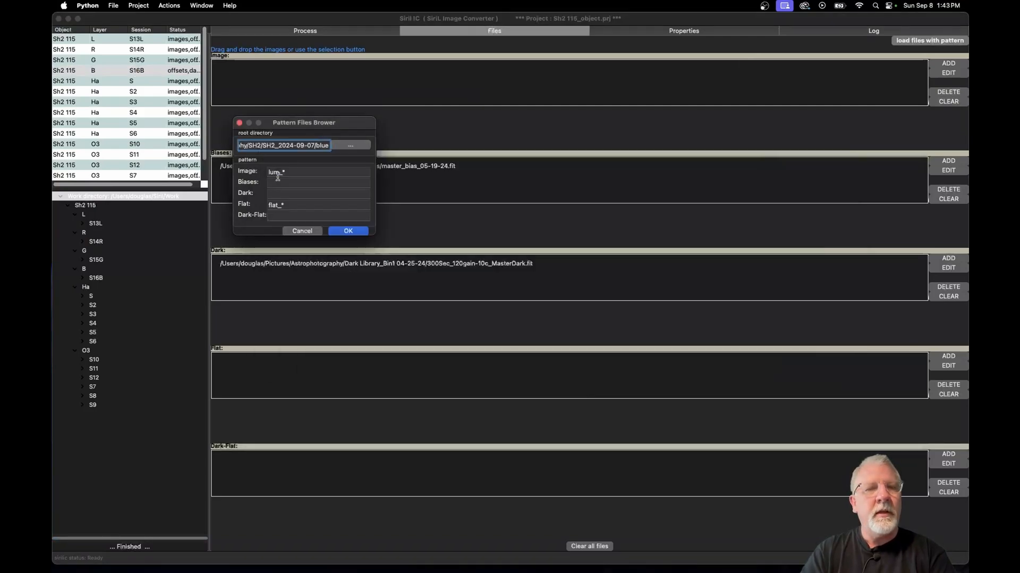
click(278, 176)
key(BackSpace)
key(BackSpace)
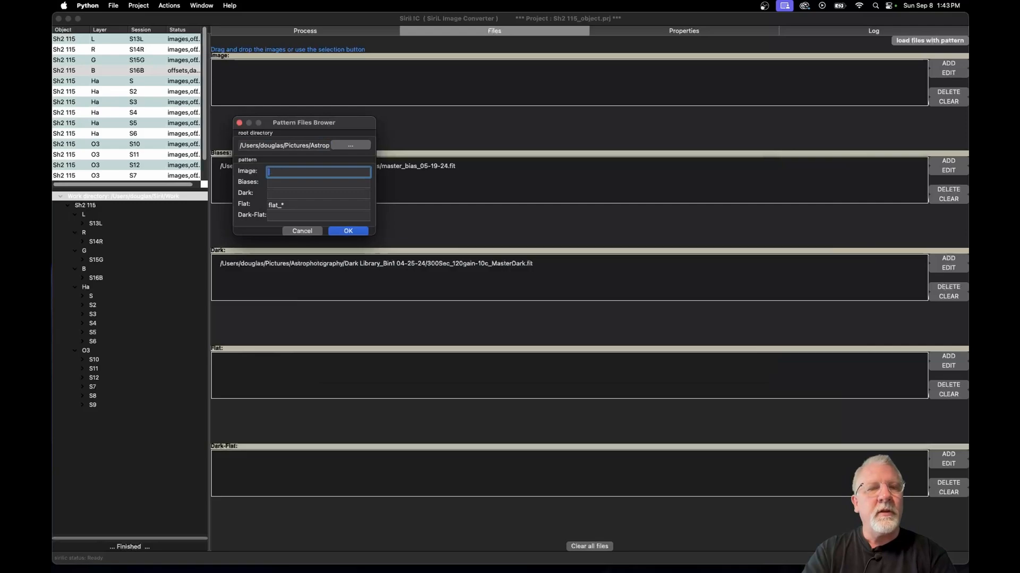
text(blue_*)
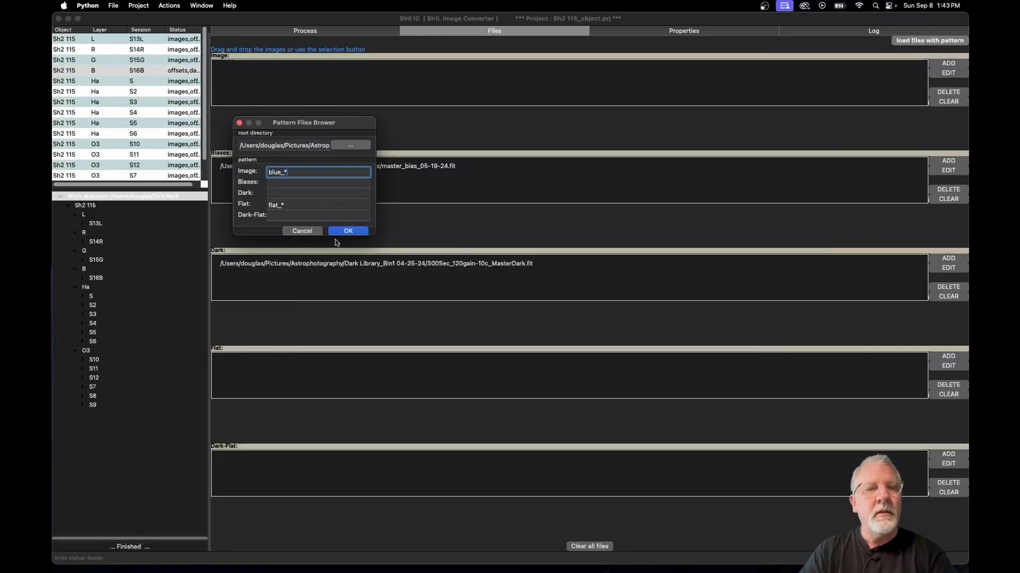
click(353, 231)
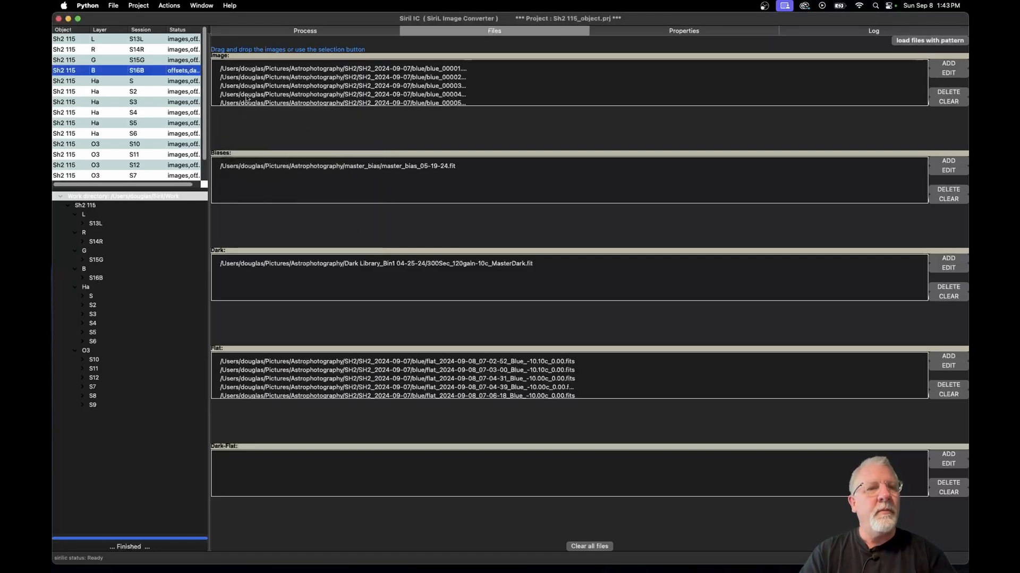
Step: Check the file lists of the Ha sessions S and S2 and the blue session S16B
click(138, 82)
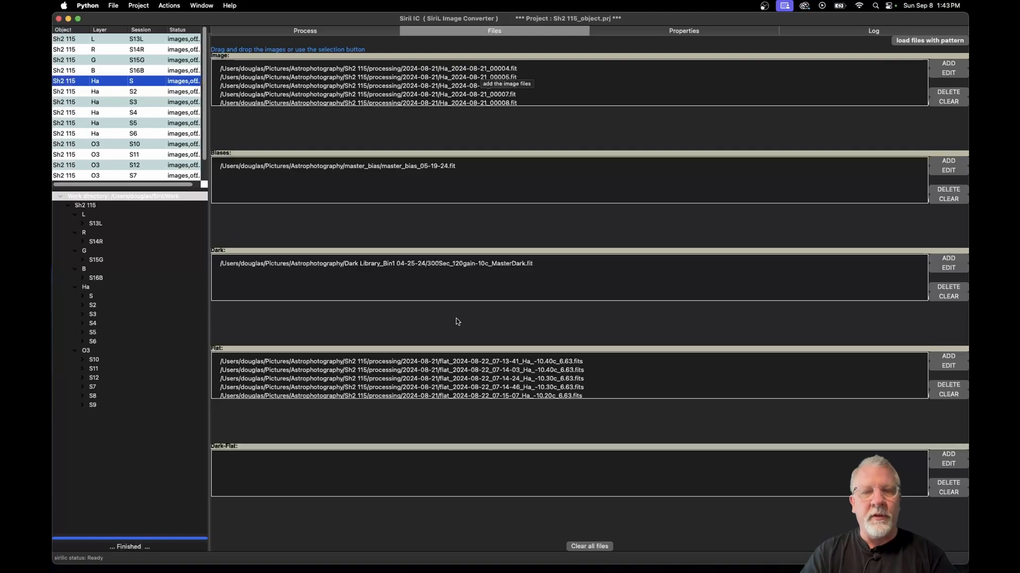
click(131, 93)
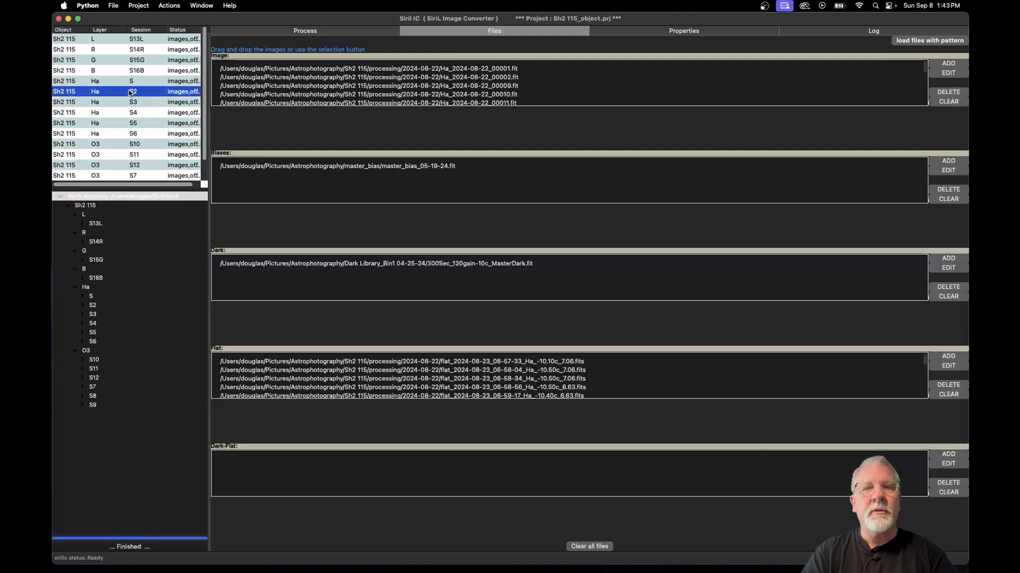
click(153, 71)
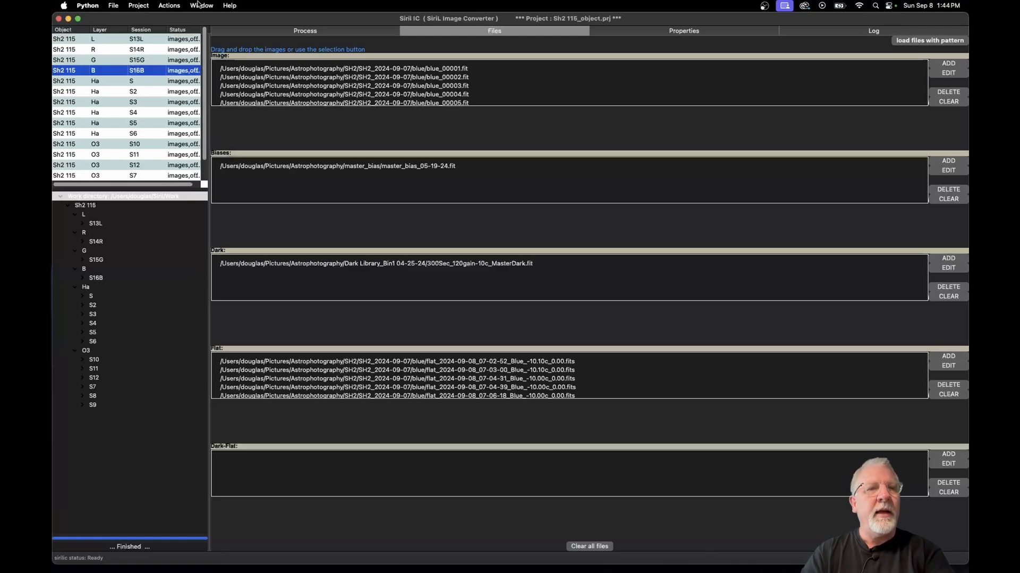
Step: Build the project directories and link the images, then build and run the Siril script
click(169, 6)
mouse_move(169, 5)
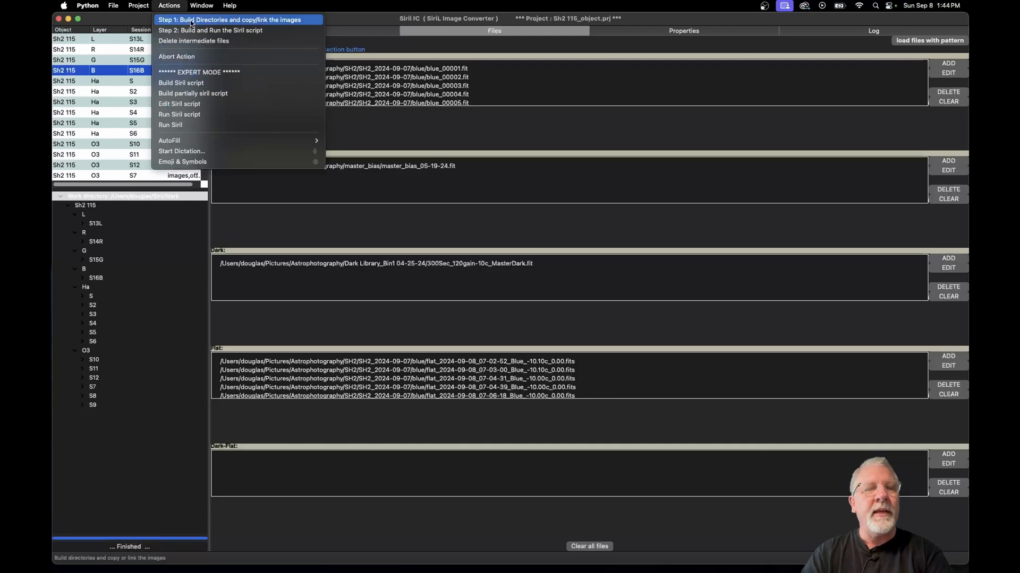
click(190, 20)
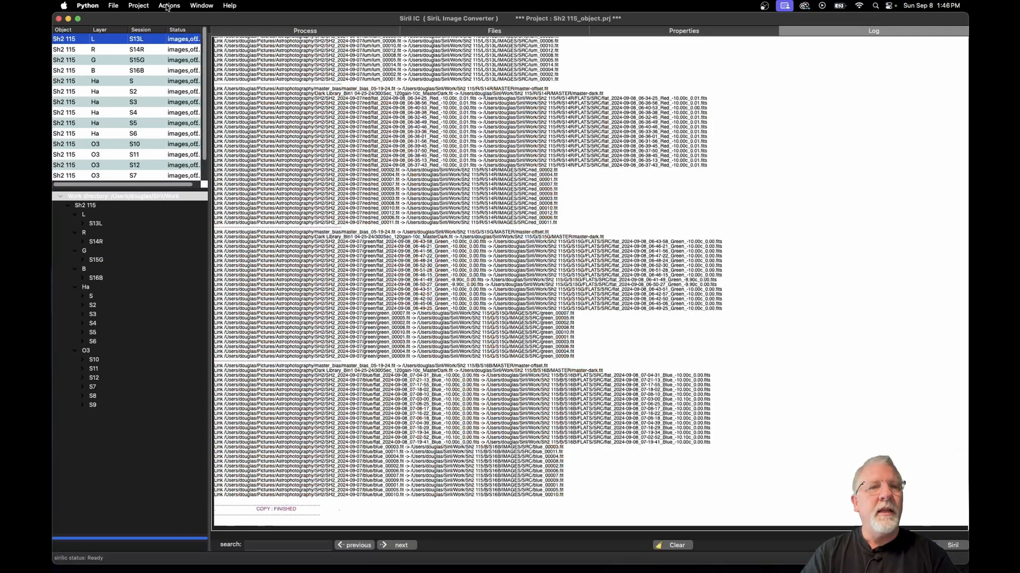
click(169, 5)
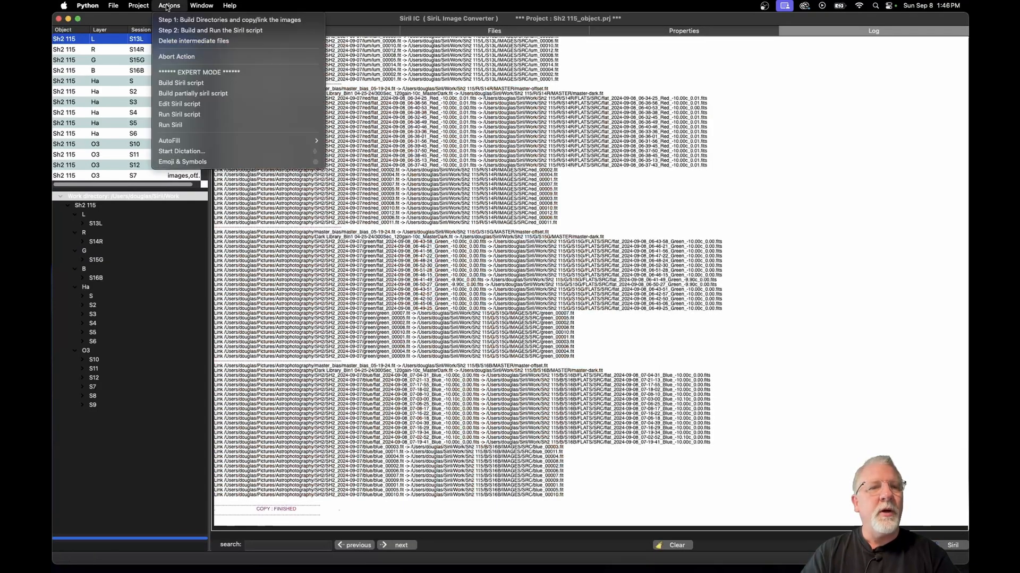
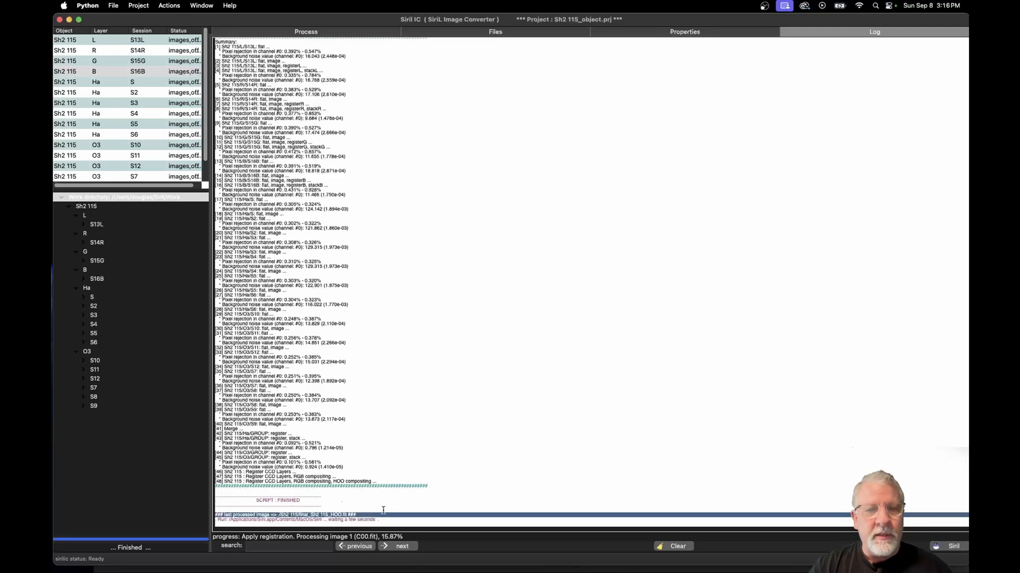
Step: In Finder, copy the six final_Sh2 115 stacks (B, G, Ha, L, O3 and R) from the Sh2 115 work folder into SH2's process folder
click(420, 483)
click(240, 553)
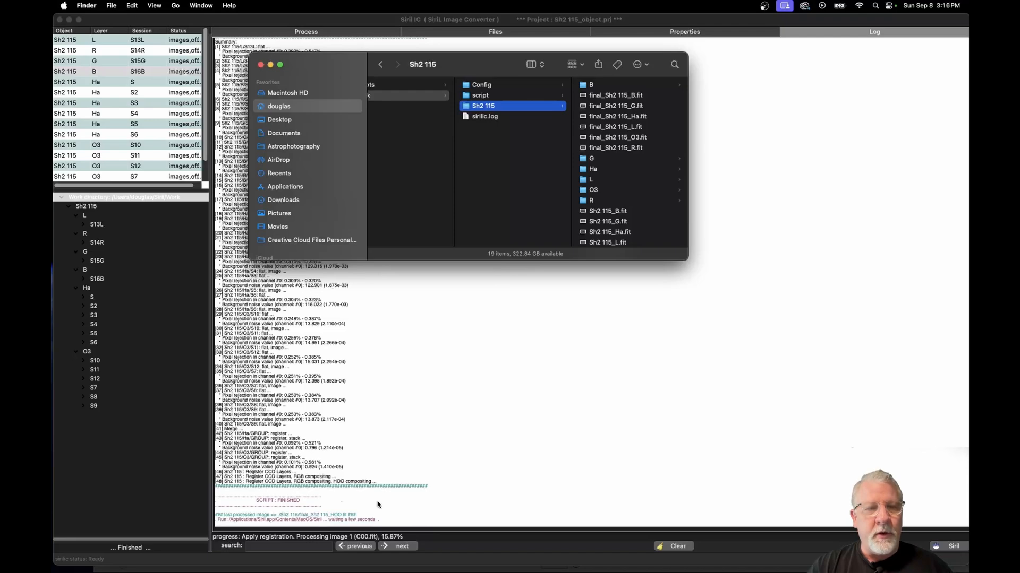
drag(479, 59, 559, 49)
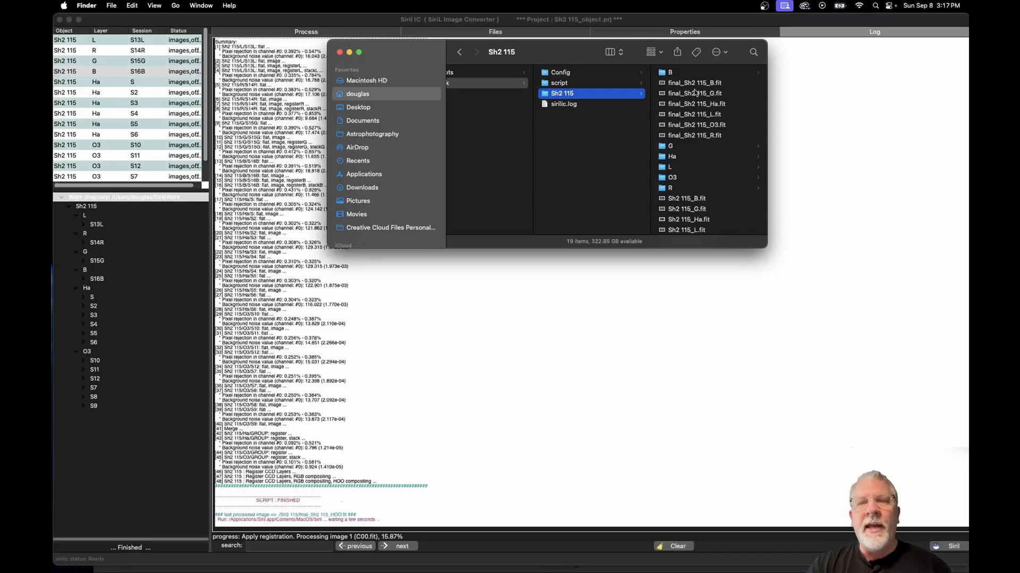
drag(575, 55, 443, 89)
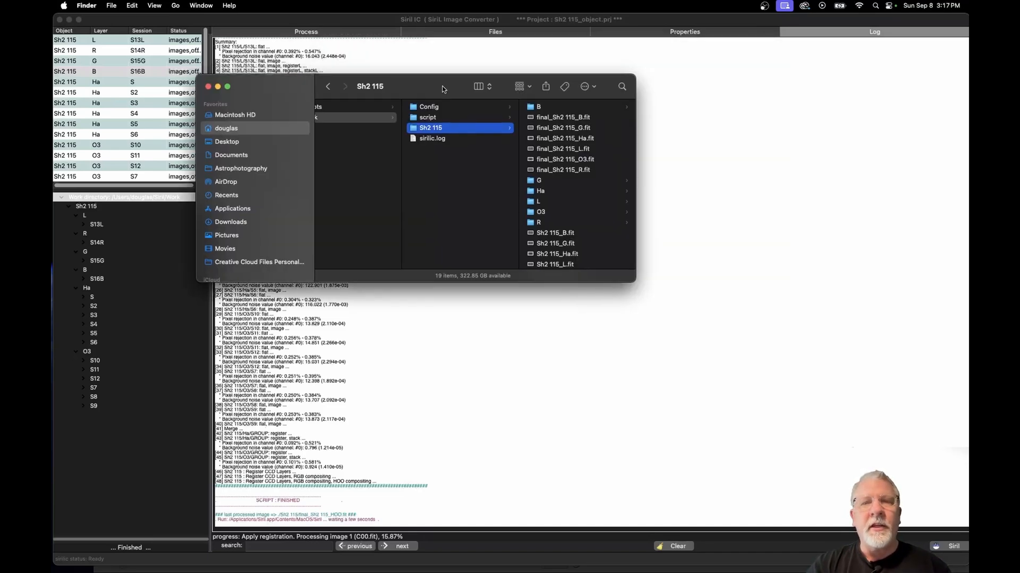
click(584, 118)
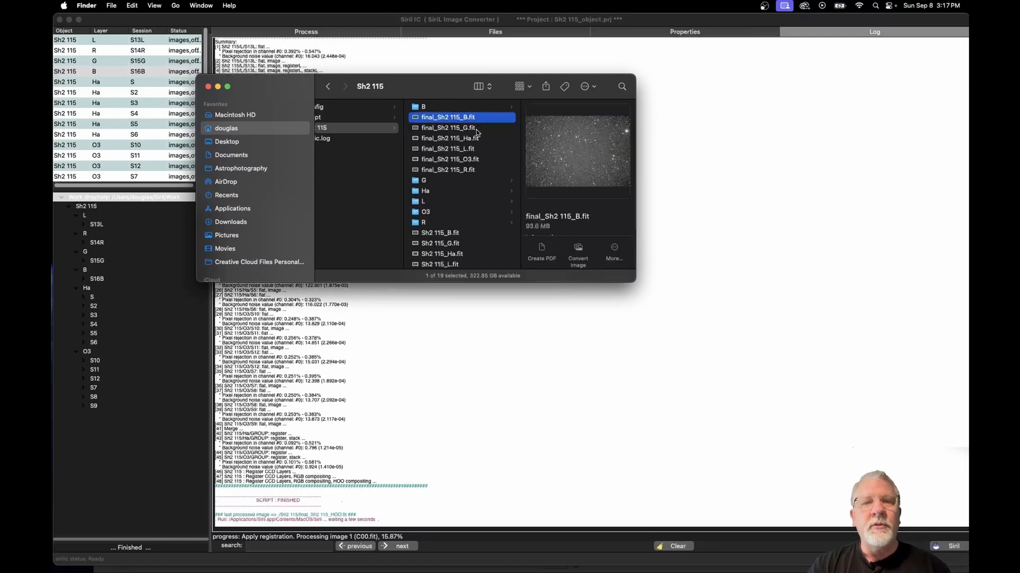
shift+click(469, 170)
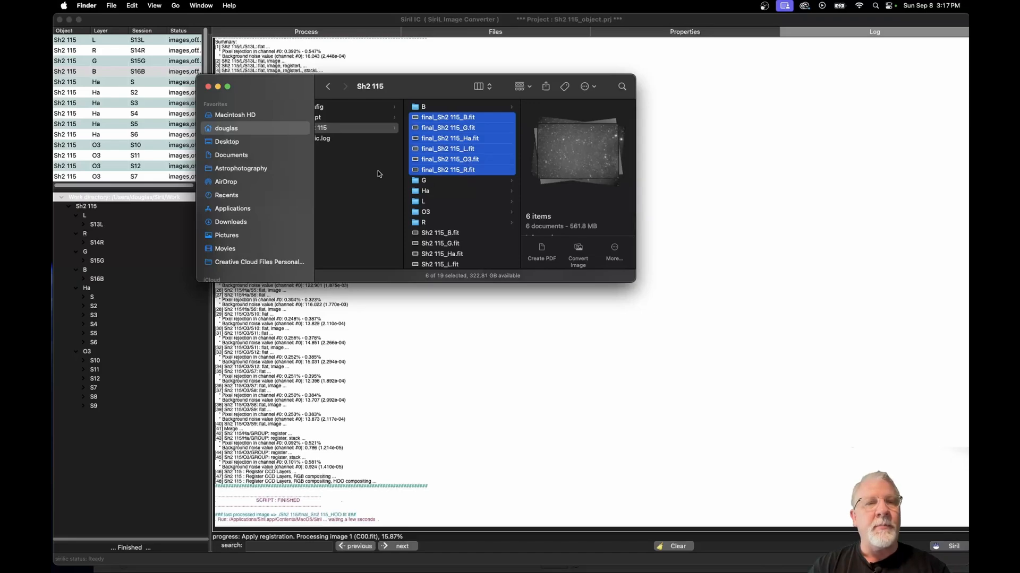
click(245, 168)
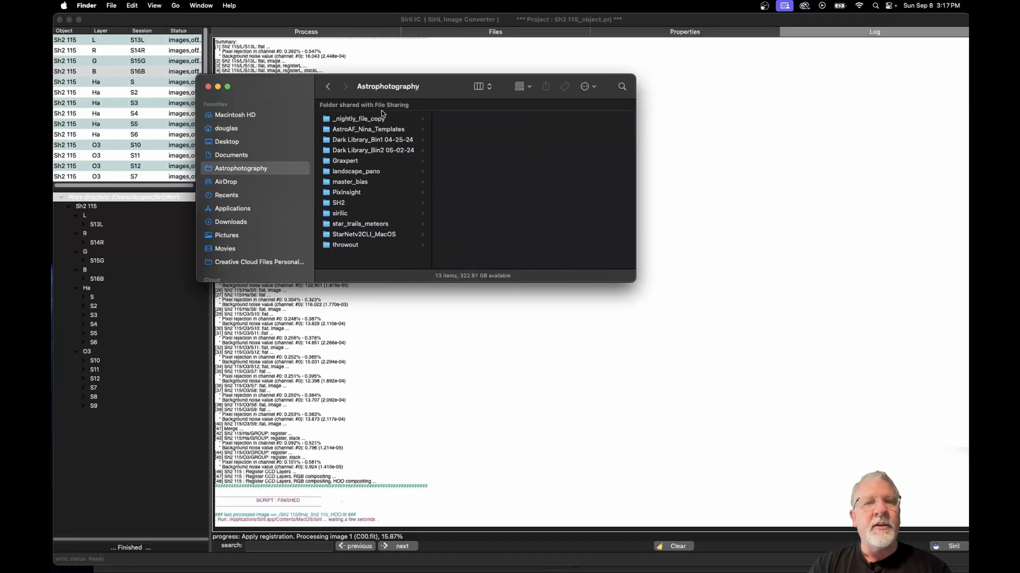
click(342, 202)
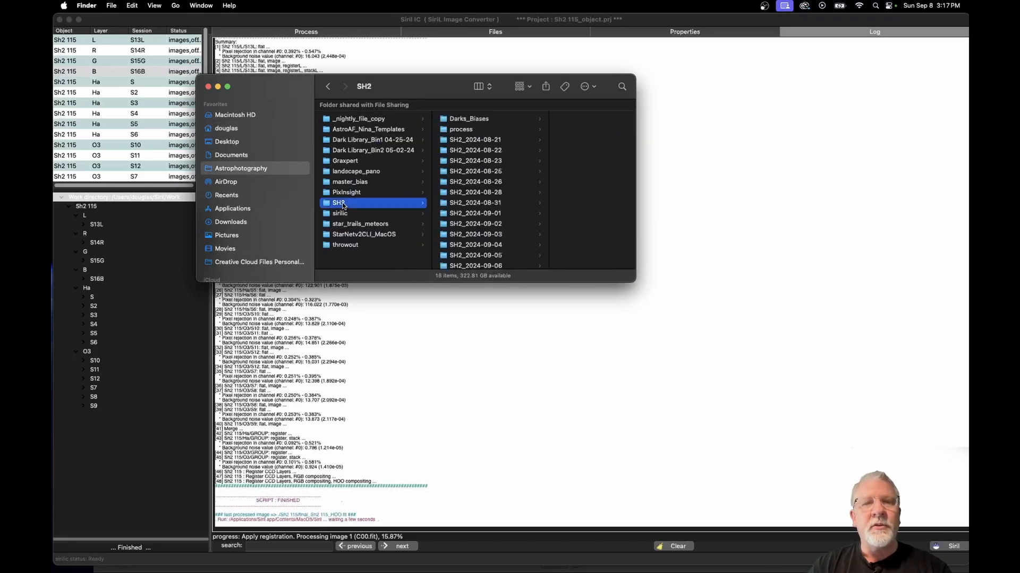
click(463, 131)
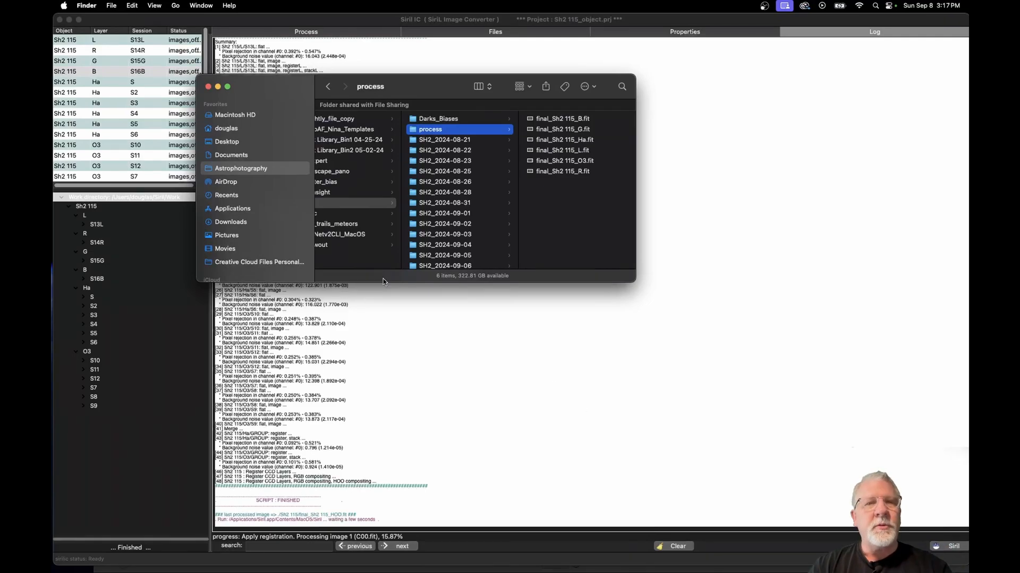
Step: Return to Siril IC and save the project as Sh2 115_object in the Config folder, replacing the existing file
click(364, 55)
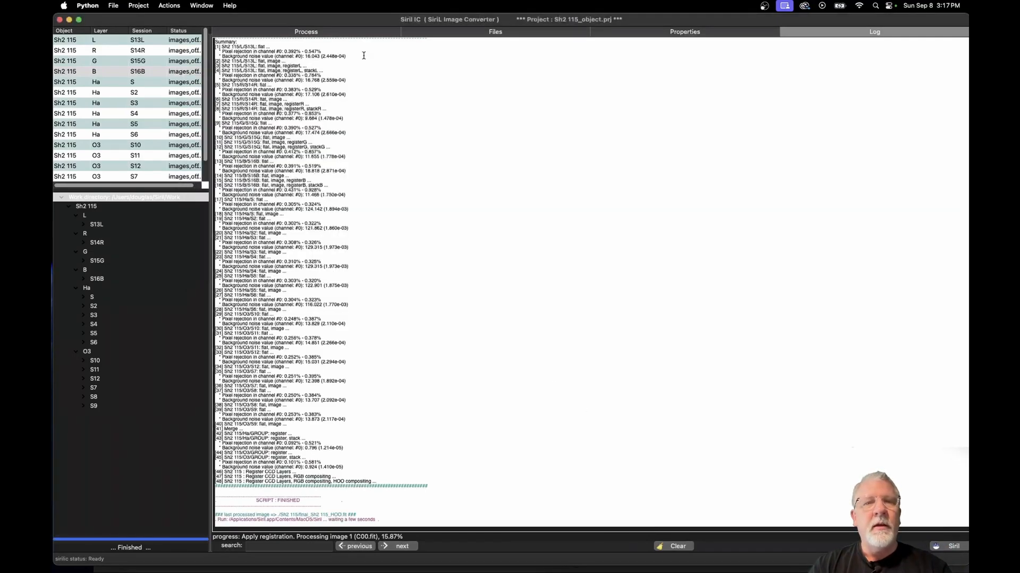
click(113, 5)
click(118, 62)
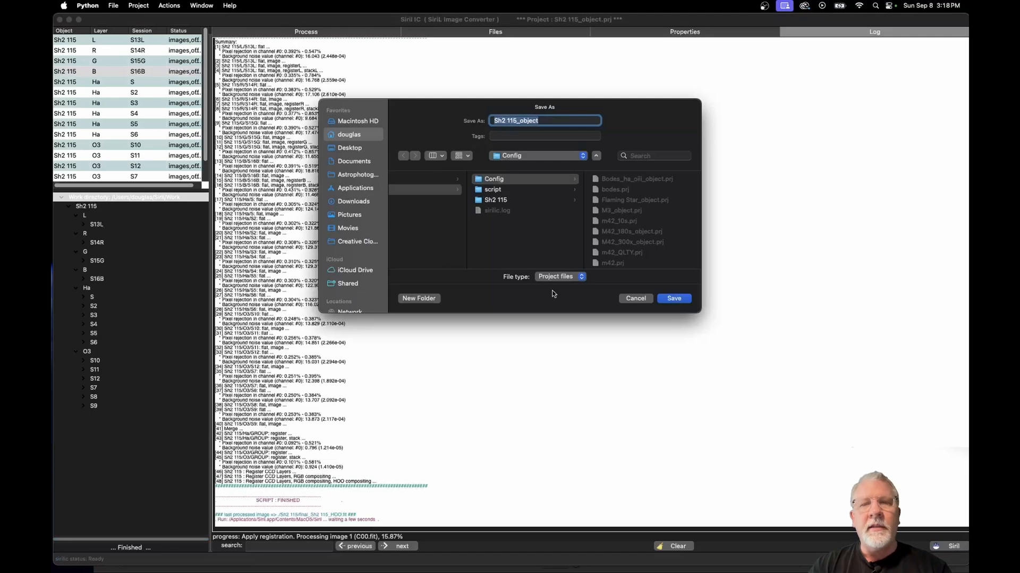
click(677, 301)
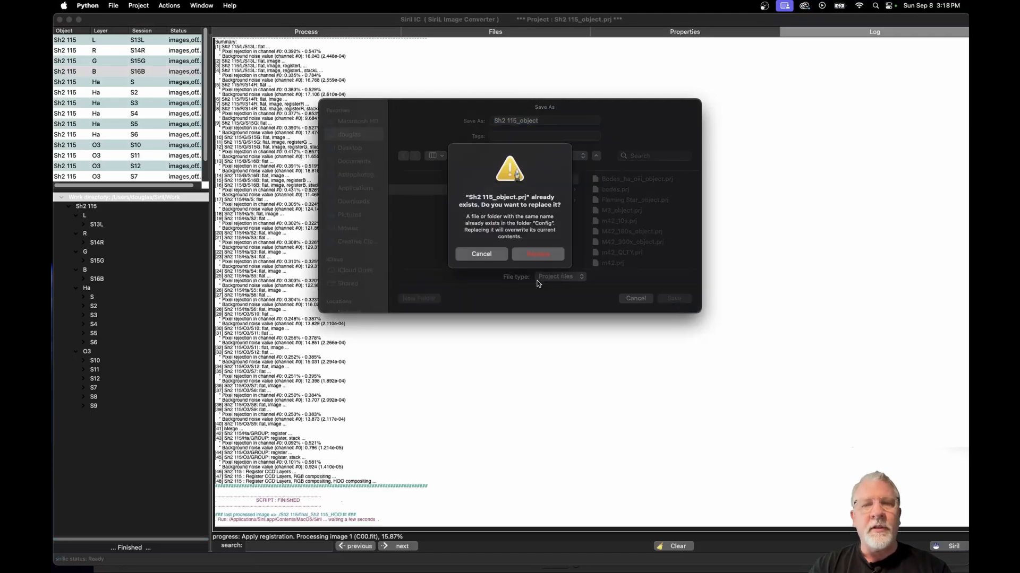
click(549, 254)
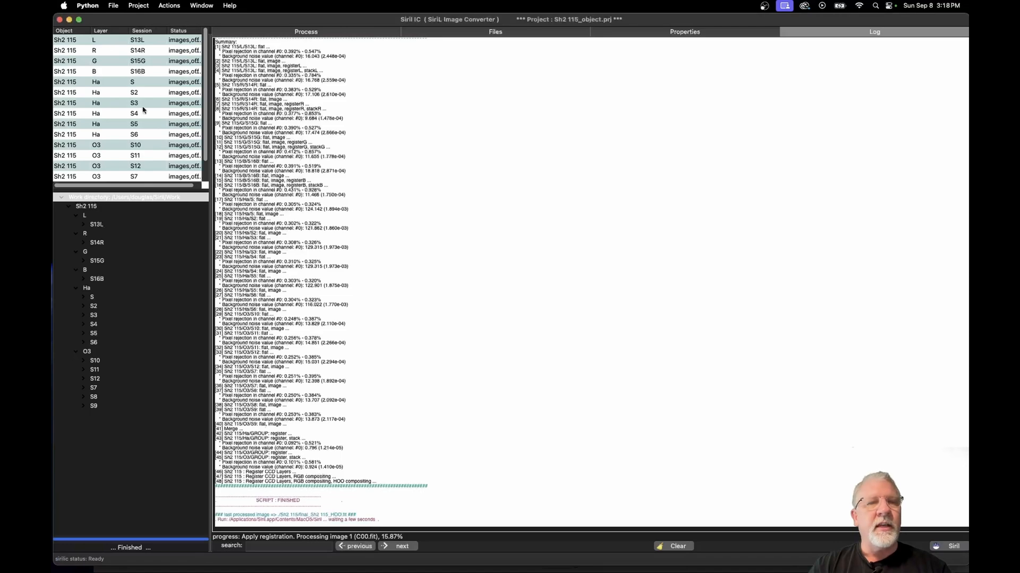
scroll(202, 147, down, 2)
drag(202, 146, 210, 44)
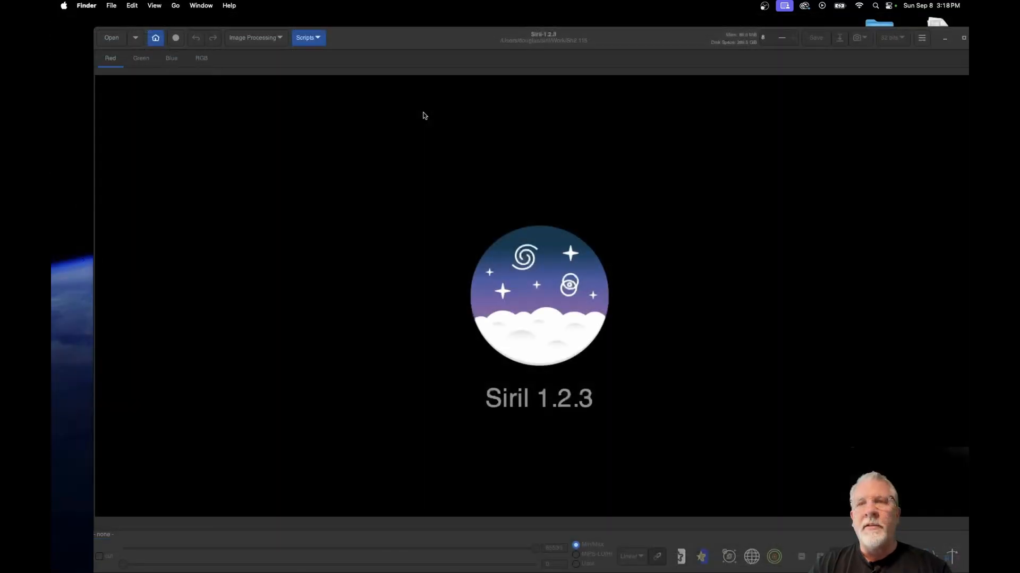
Step: Switch to Siril and set the working directory to the process folder inside Astrophotography's SH2 folder
click(157, 39)
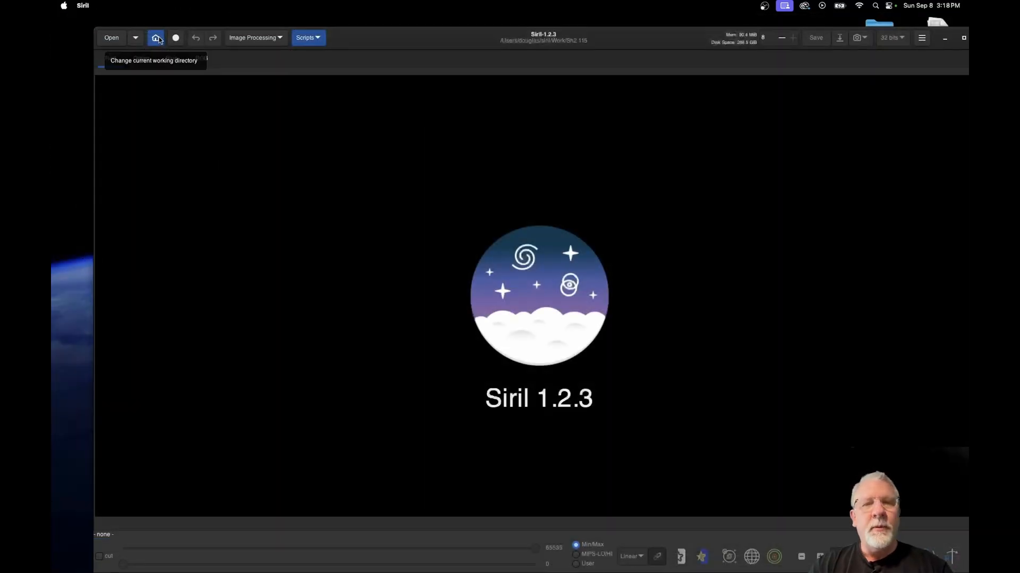
click(157, 38)
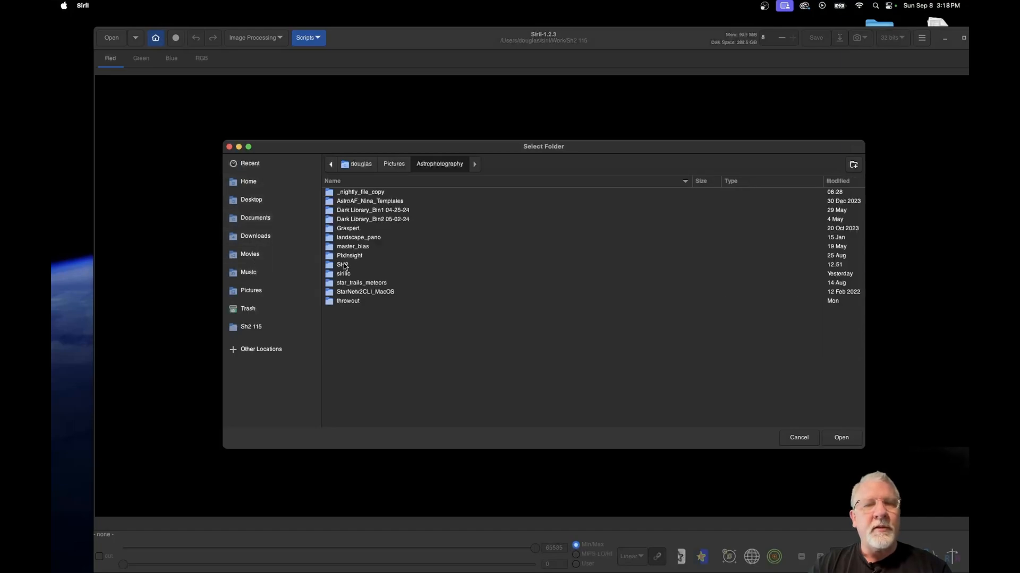
double_click(344, 265)
double_click(367, 202)
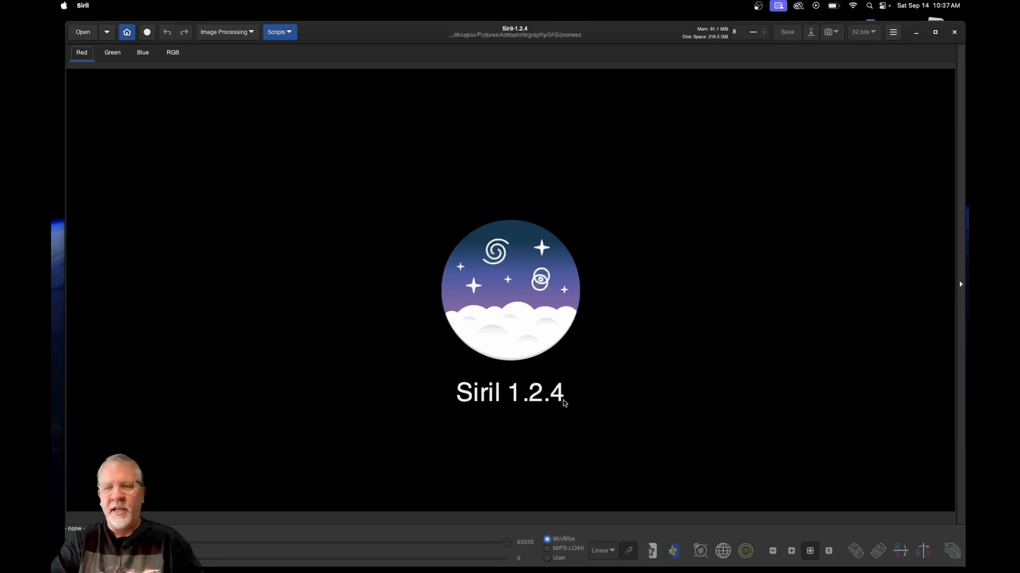
Step: Switch to Chrome and read the Siril 1.2.4 release notes, including the list of bugs fixed since 1.2.3
key(ctrl+Left)
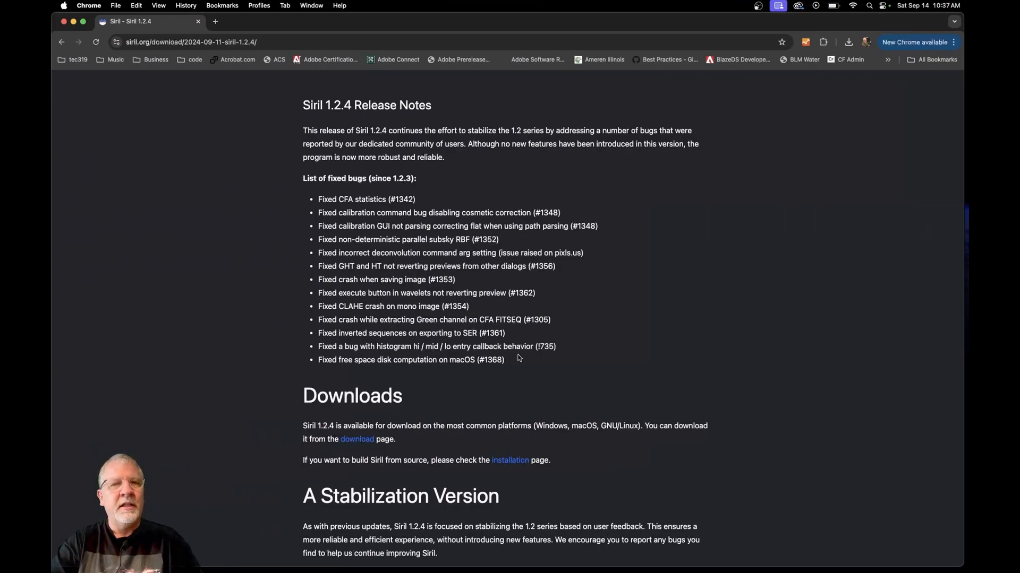
scroll(519, 357, down, 1)
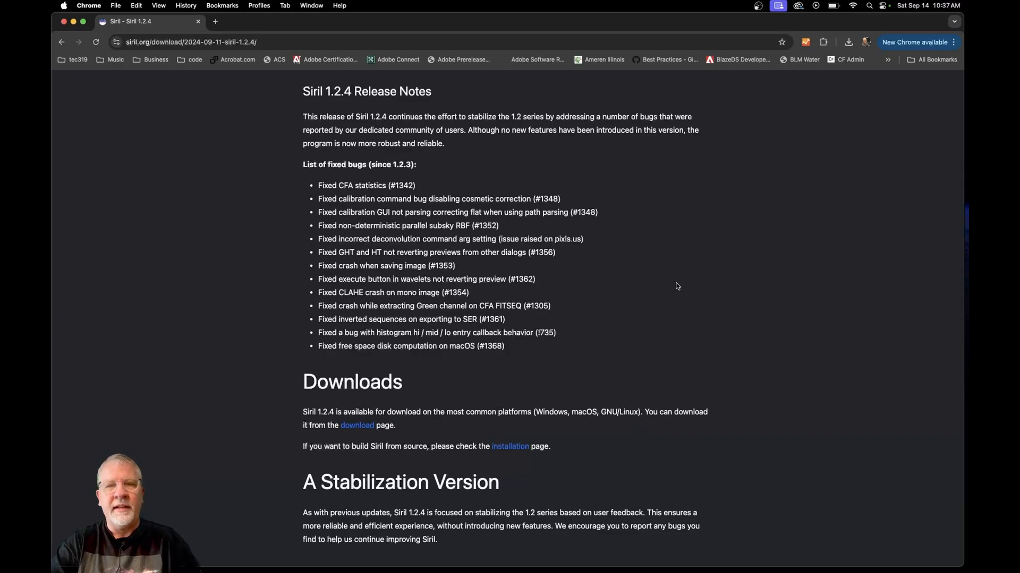
scroll(677, 286, down, 1)
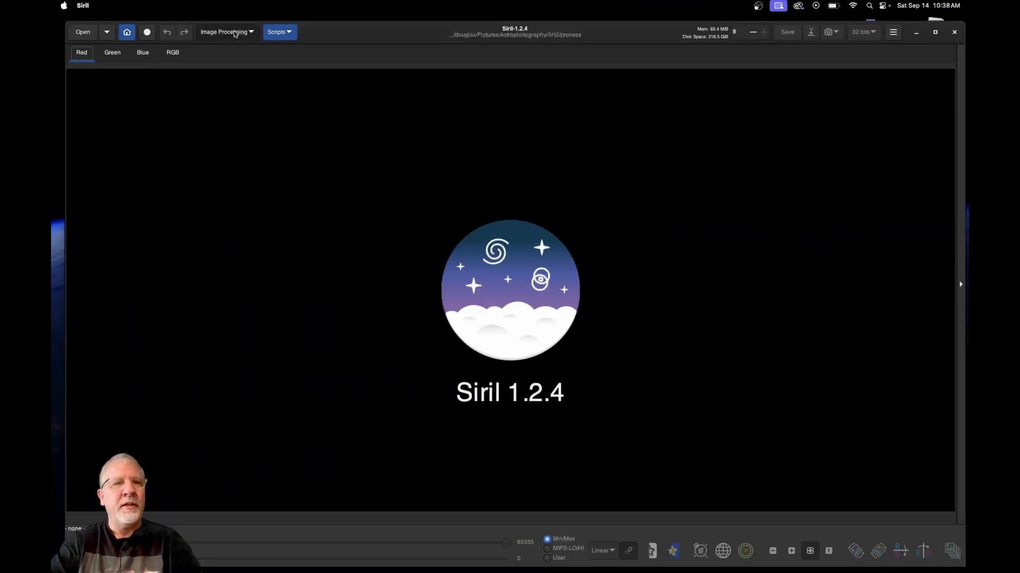
Step: Return to Siril and open the blue stack final_Sh2 115_B.fit from the process folder
click(235, 33)
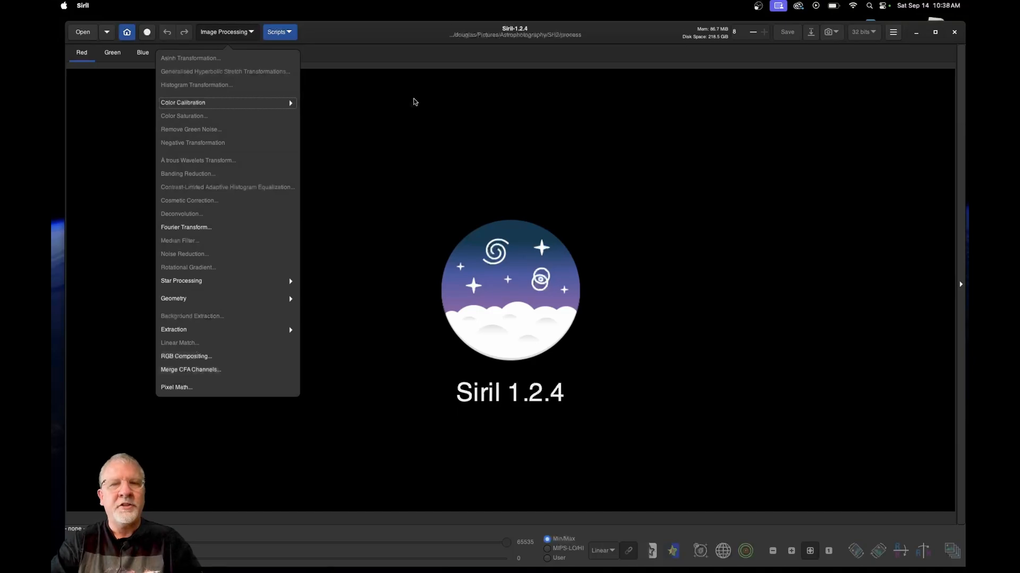
click(407, 117)
click(81, 37)
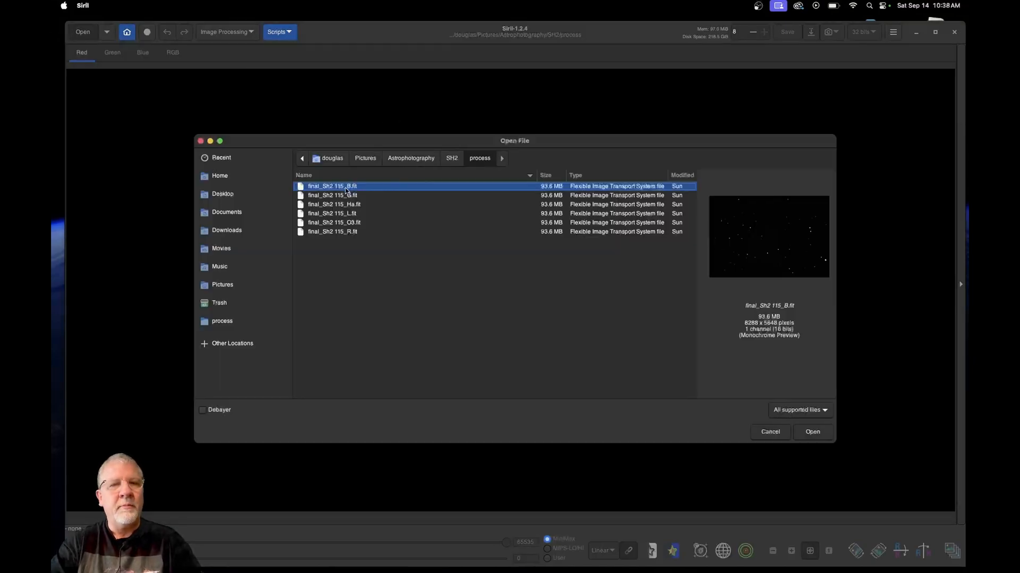
double_click(346, 190)
Step: Apply a Linear Match to the blue stack using final_Sh2 115_L.fit as the reference
click(229, 32)
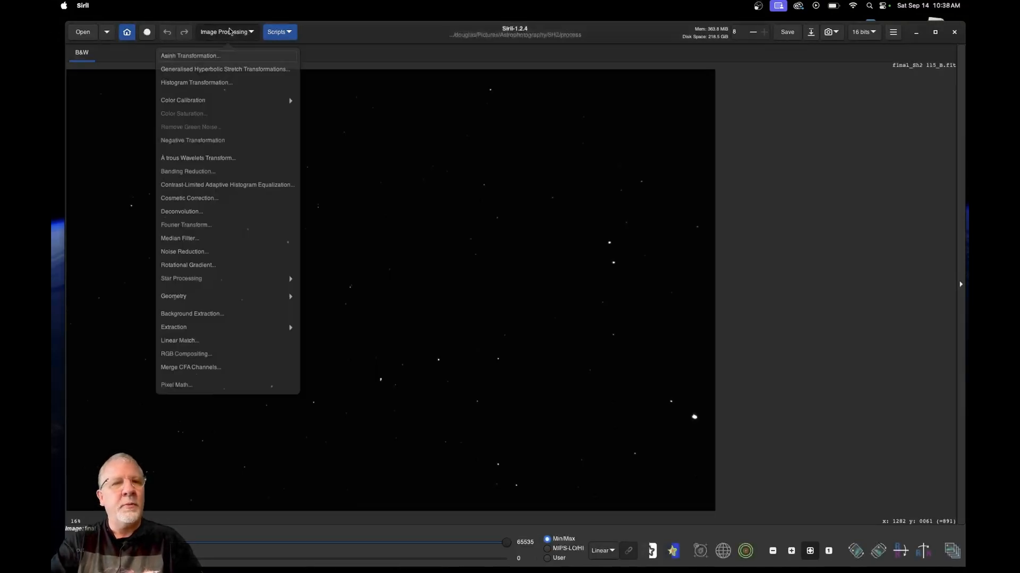
click(179, 337)
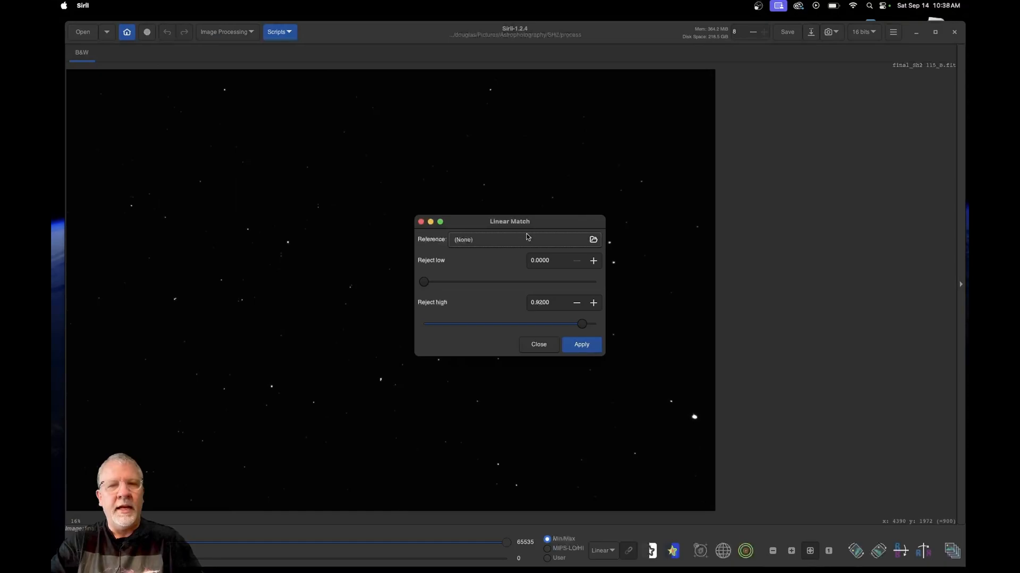
click(593, 239)
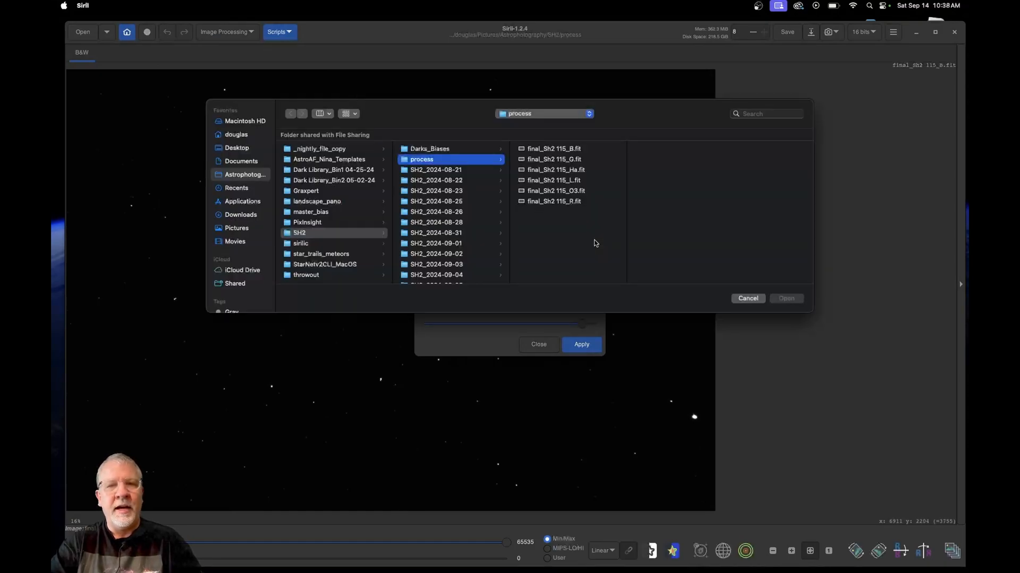
click(572, 182)
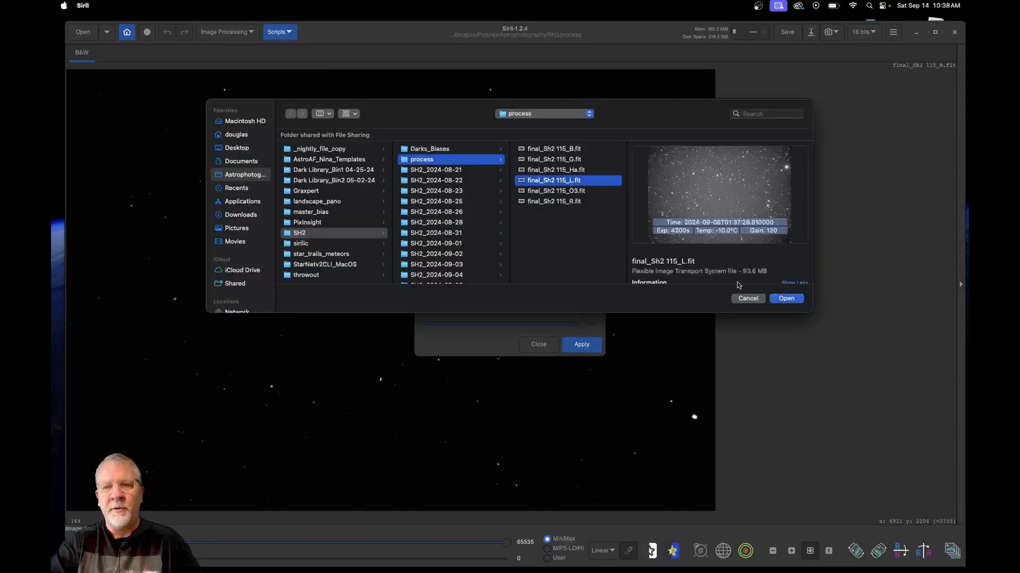
click(786, 298)
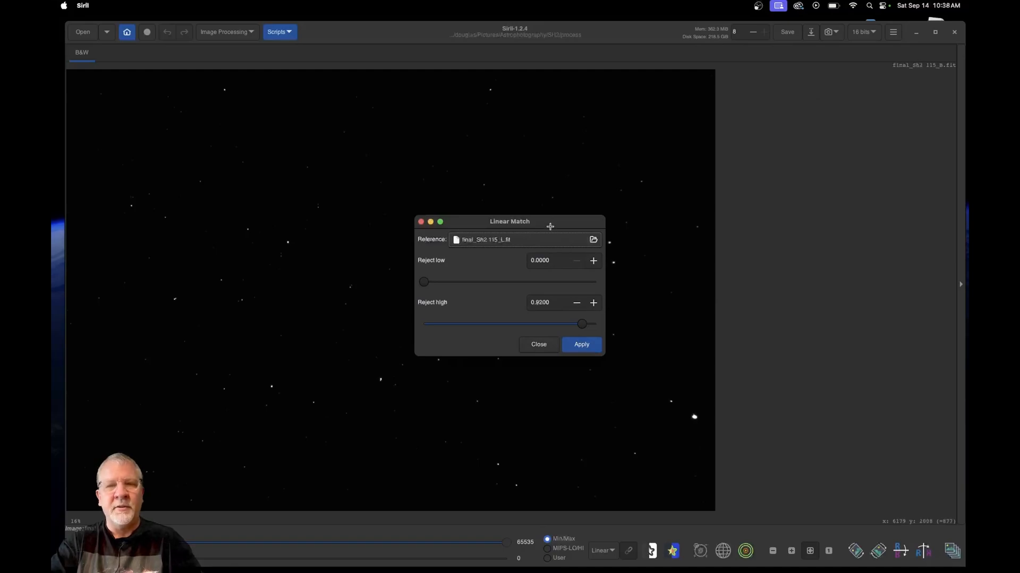
drag(550, 226, 831, 167)
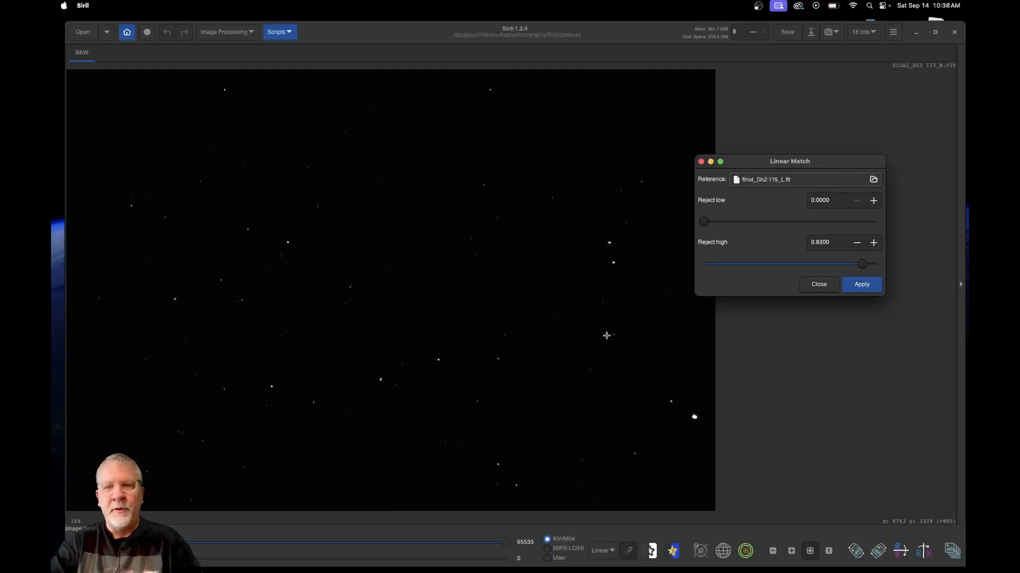
click(863, 286)
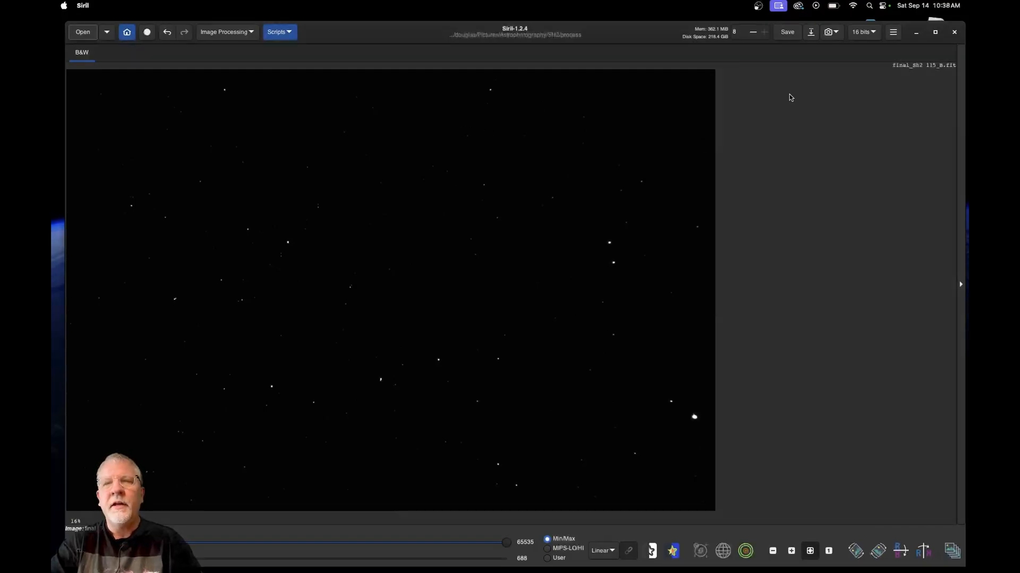
Step: Open the green stack final_Sh2 115_G.fit, linear-match it to final_Sh2 115_L.fit with reject high 0.9200, and save it
click(83, 33)
double_click(331, 196)
click(227, 31)
click(197, 344)
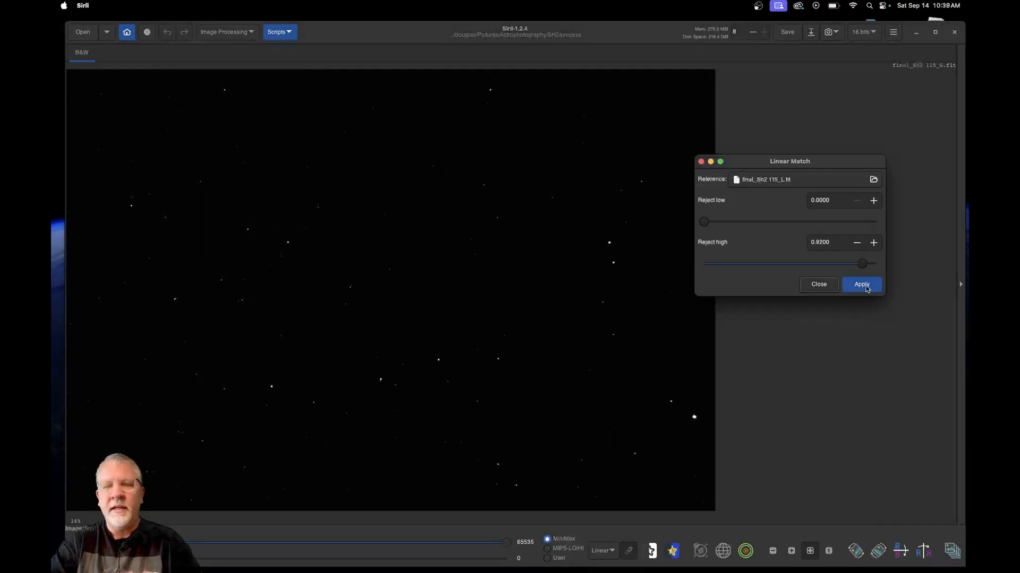
click(866, 288)
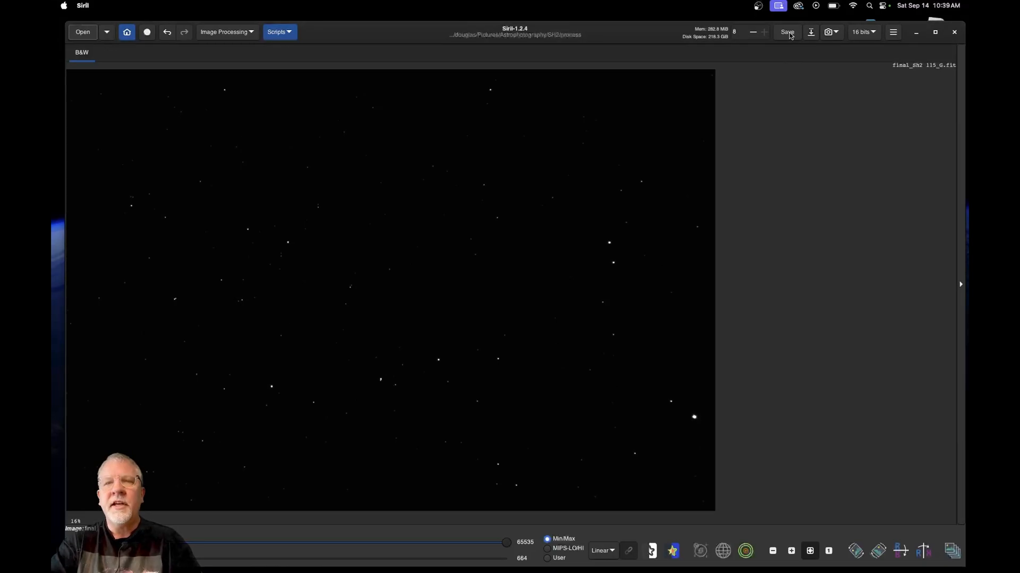
Step: Open the red stack final_Sh2 115_R.fit, apply a Linear Match to the luminance stack, and save it
click(83, 32)
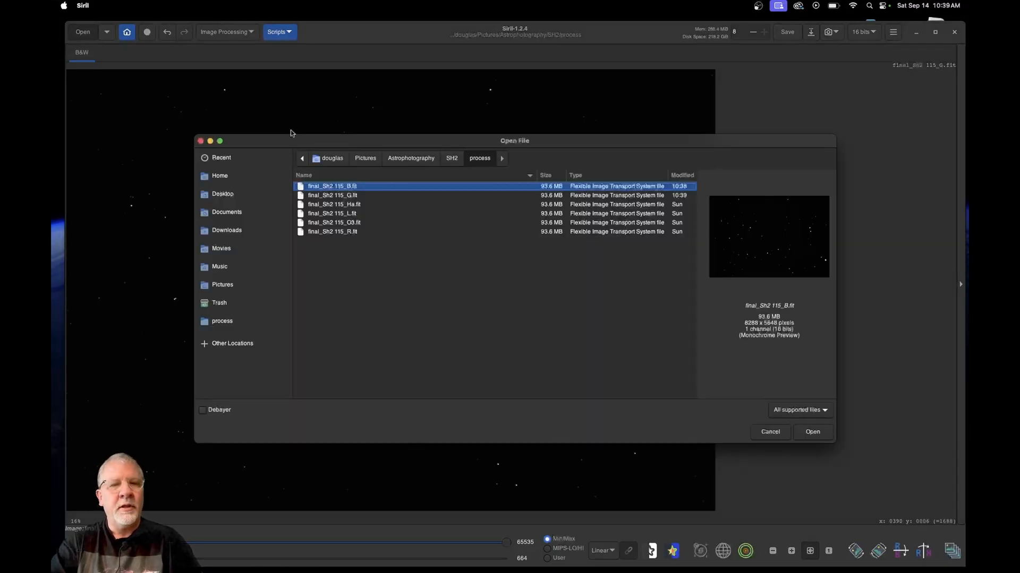
double_click(353, 232)
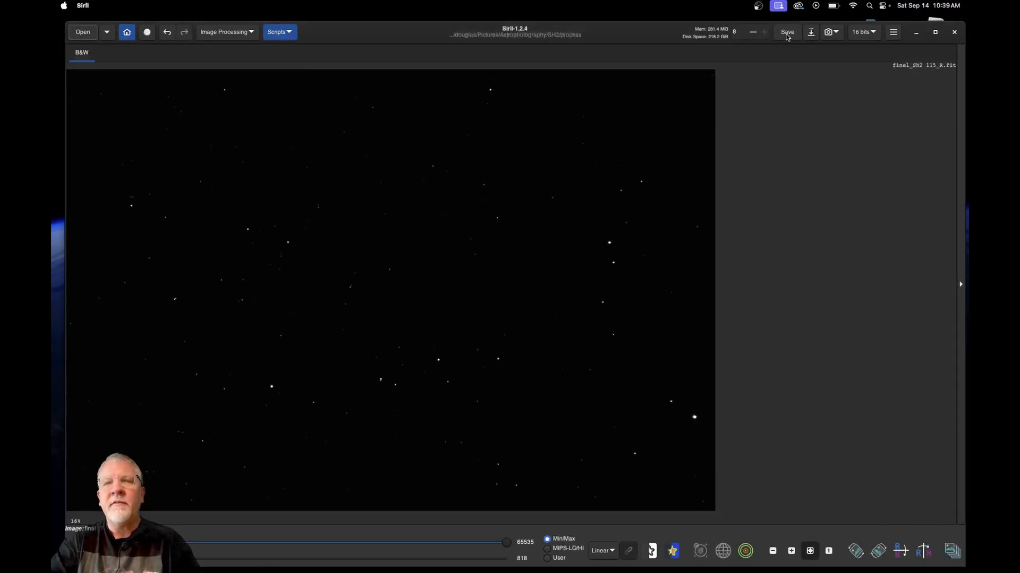
Step: Start an RGB composition with final_Sh2 115_L.fit as luminance and the R, G and B stacks as the red, green and blue layers
click(252, 33)
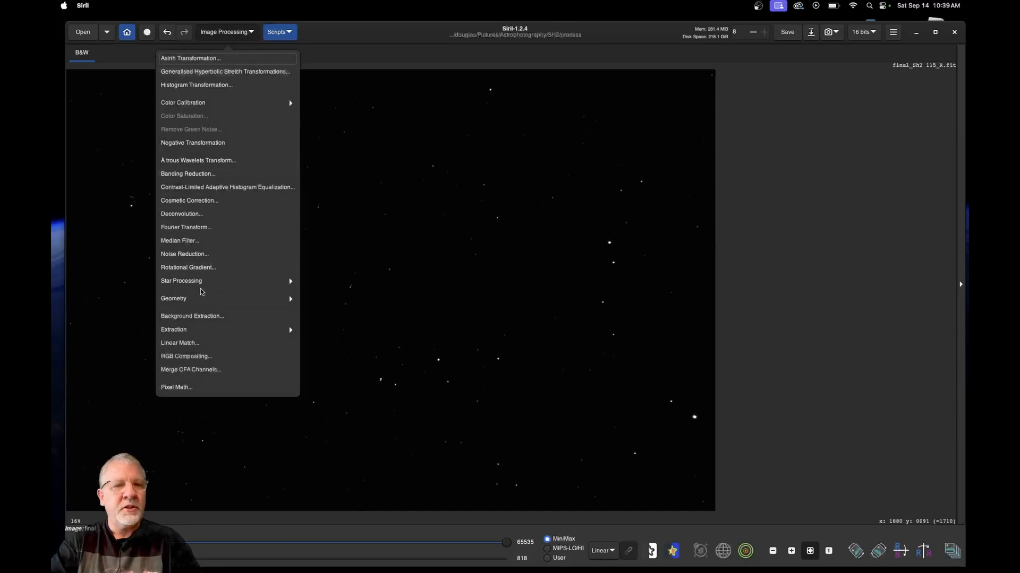
click(202, 356)
click(489, 224)
double_click(579, 181)
click(498, 243)
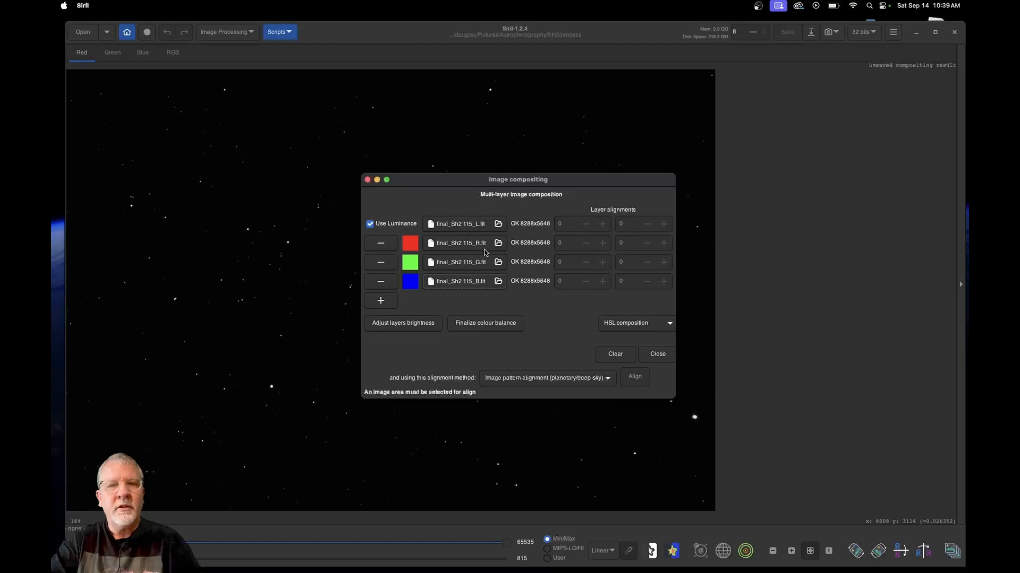
Step: Align the composition layers with image pattern alignment on a selected star group in the lower middle, and close the compositing dialog
drag(576, 183, 838, 148)
drag(364, 348, 463, 400)
click(850, 323)
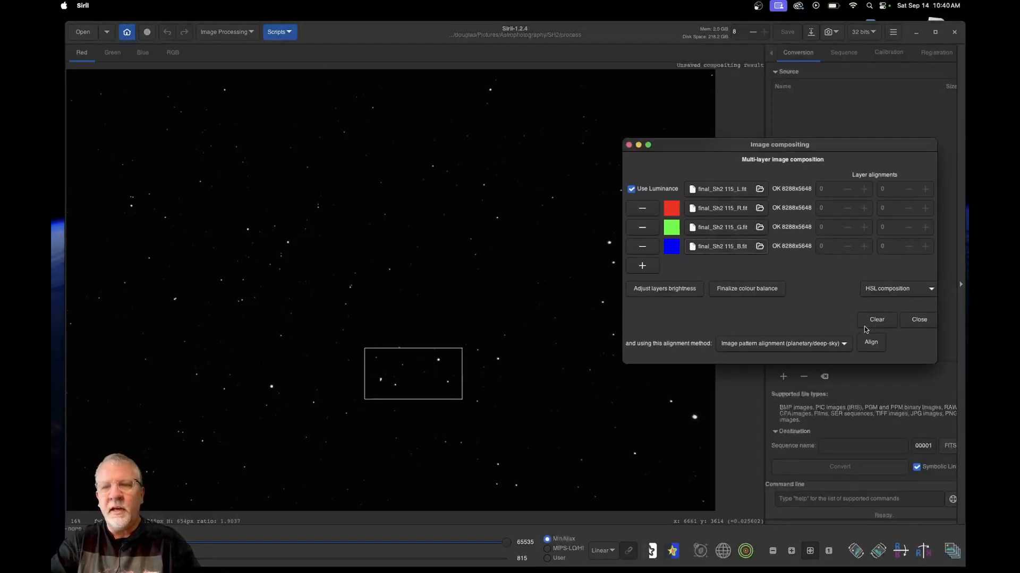
click(874, 345)
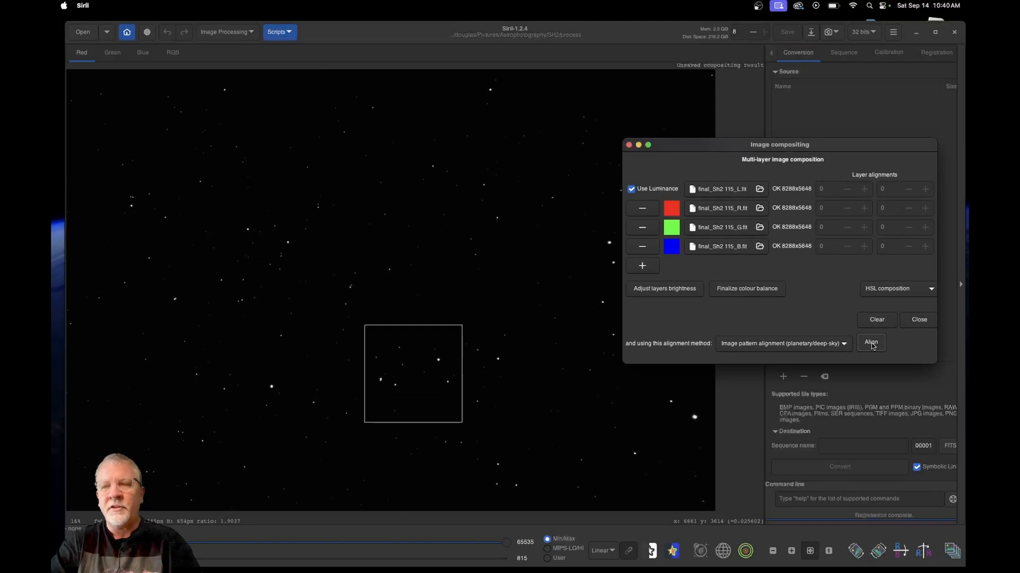
click(922, 323)
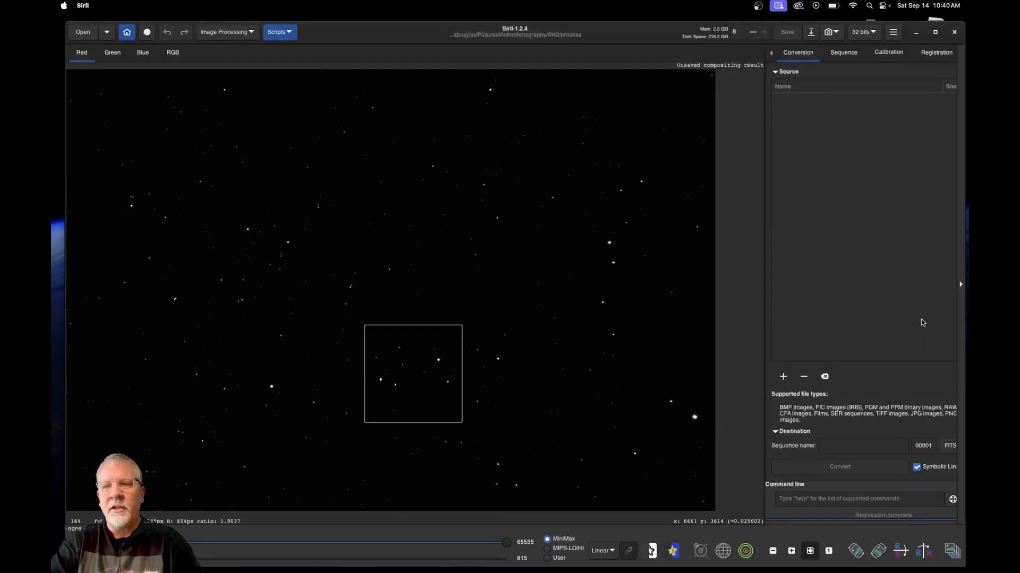
Step: Show the RGB composite in the AutoStretch display mode and try the Histogram mode for comparison
click(173, 53)
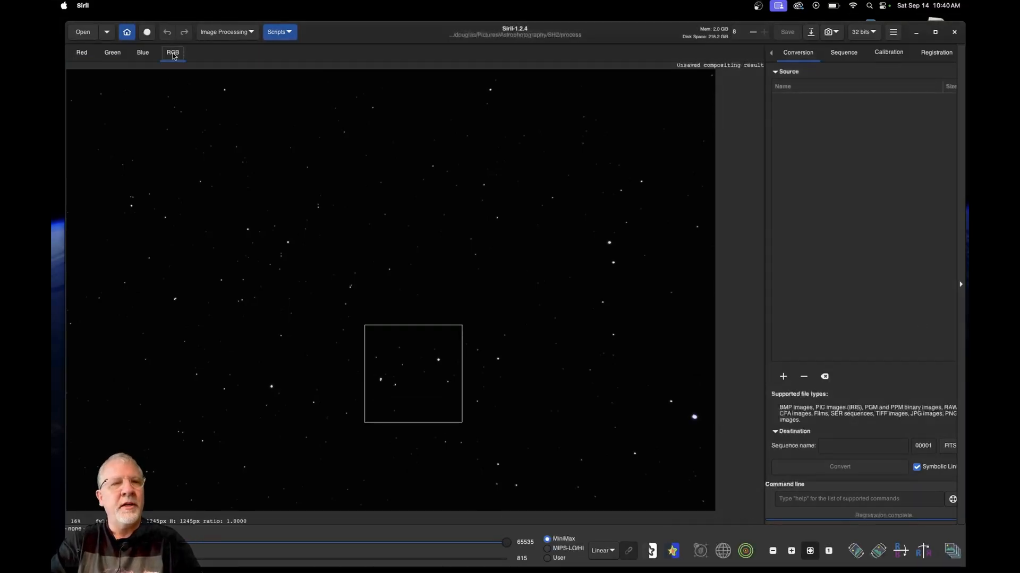
click(603, 552)
click(619, 512)
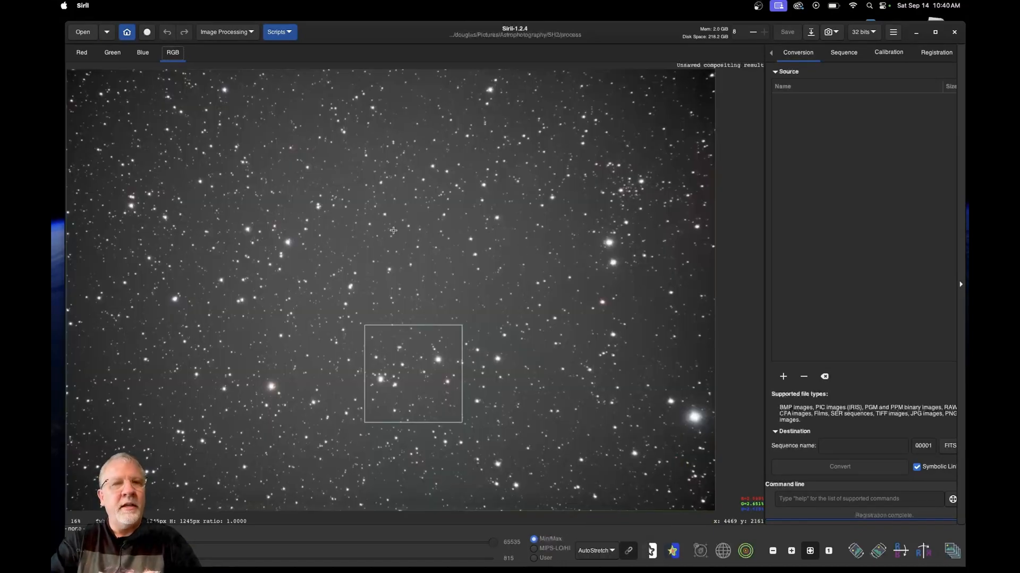
click(604, 553)
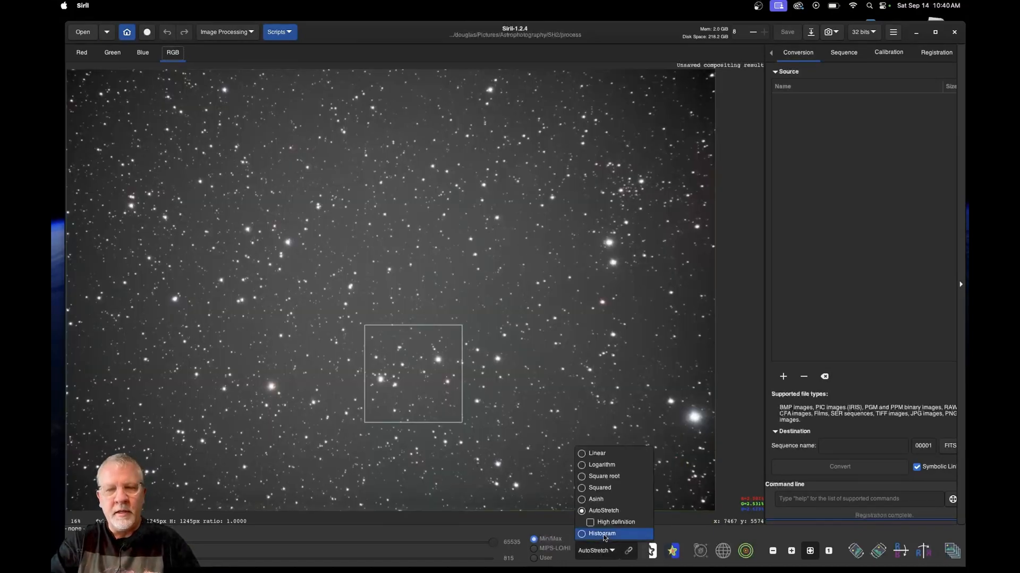
click(604, 535)
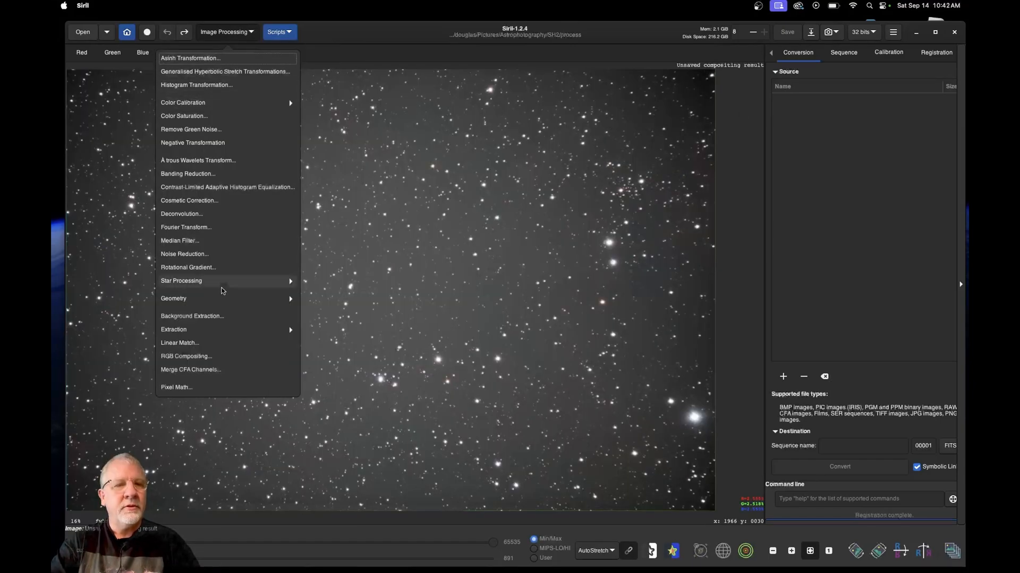
Step: Extract the composite's background with RBF interpolation and 15 samples per line, trying Subtraction and applying the Division correction
click(208, 317)
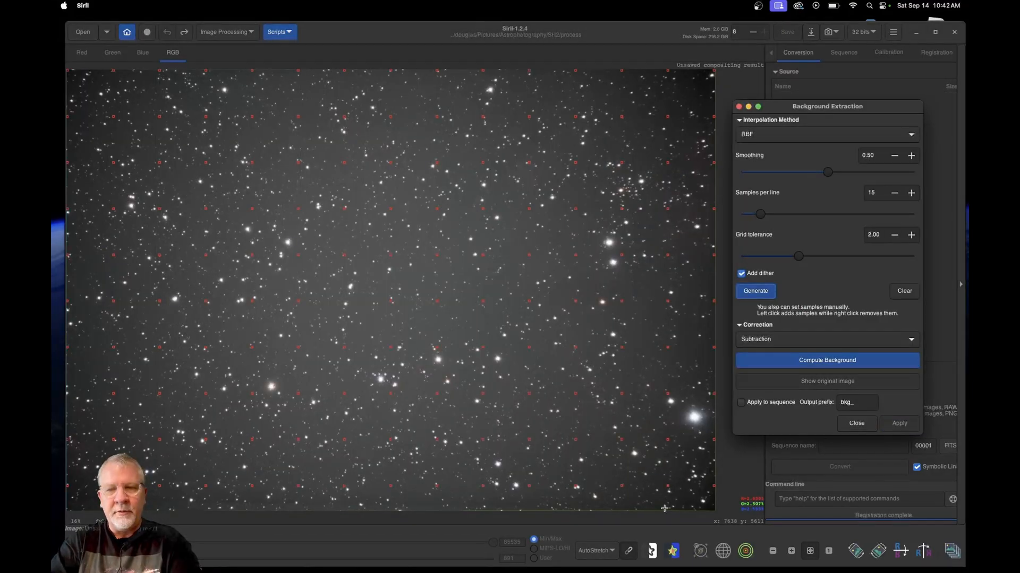
click(611, 508)
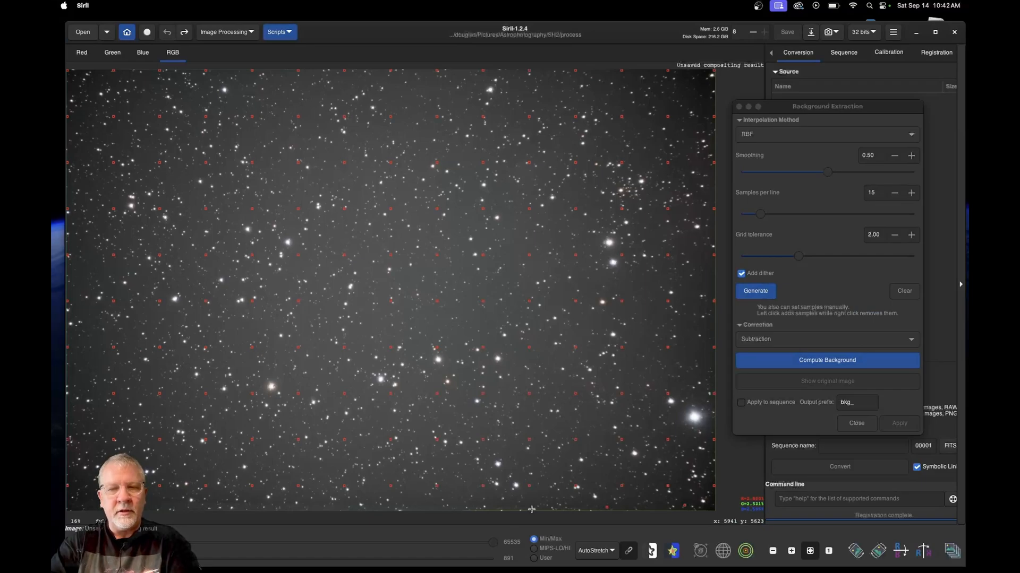
click(832, 365)
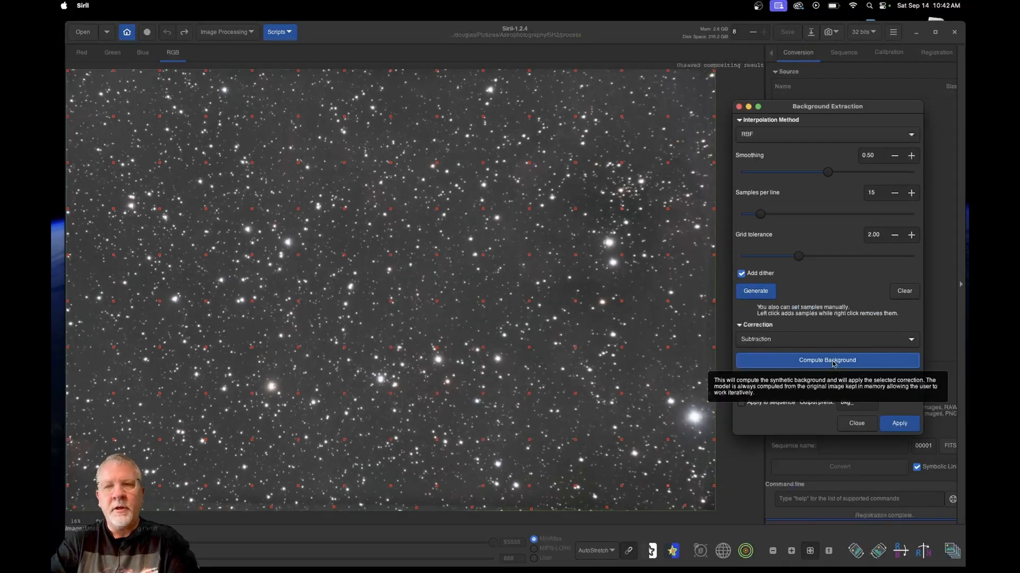
click(796, 341)
click(785, 355)
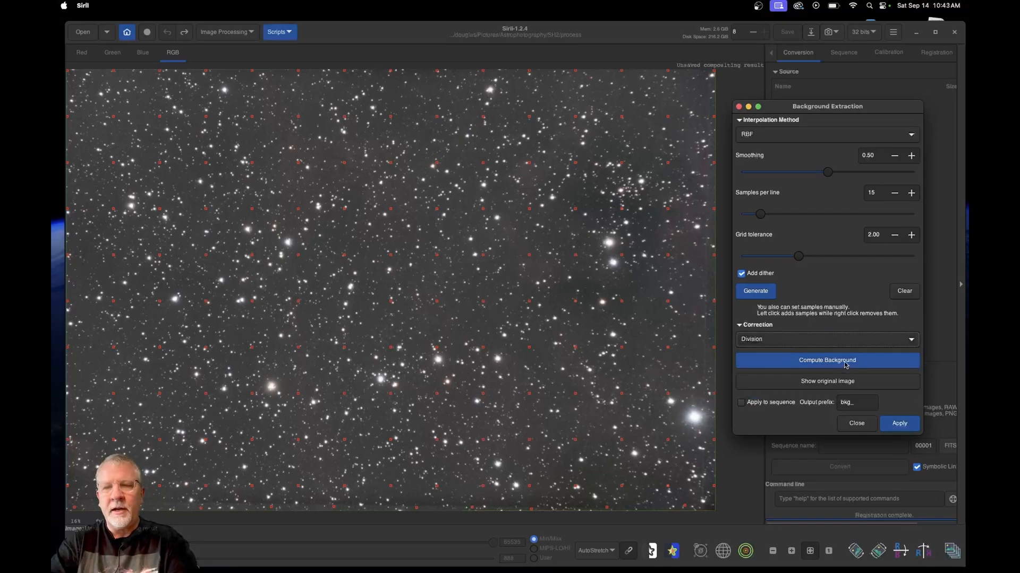
click(898, 374)
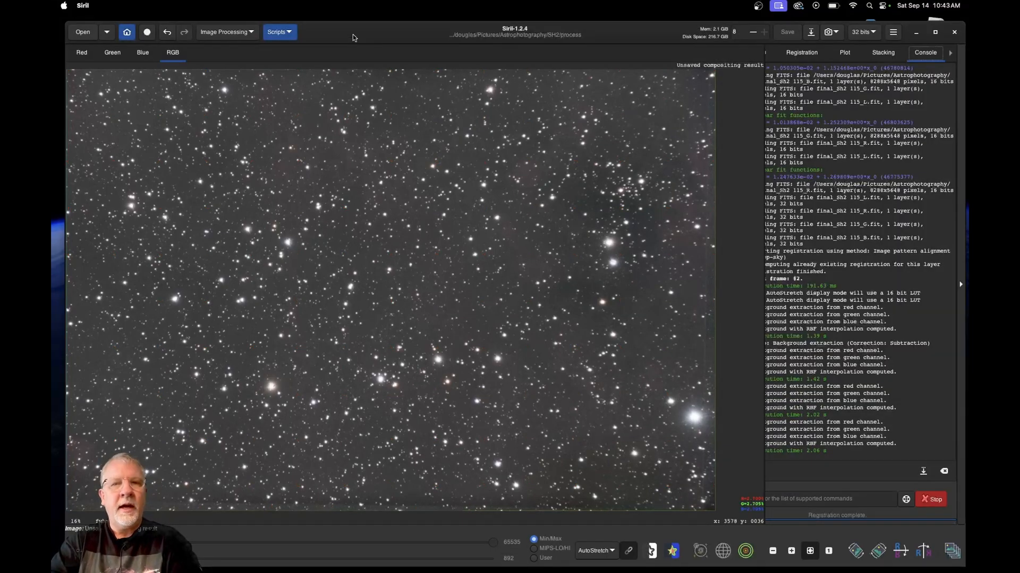
Step: Run Photometric Color Calibration with the NOMAD catalogue, forcing plate solving and turning off image flipping and auto-crop
click(242, 35)
click(219, 91)
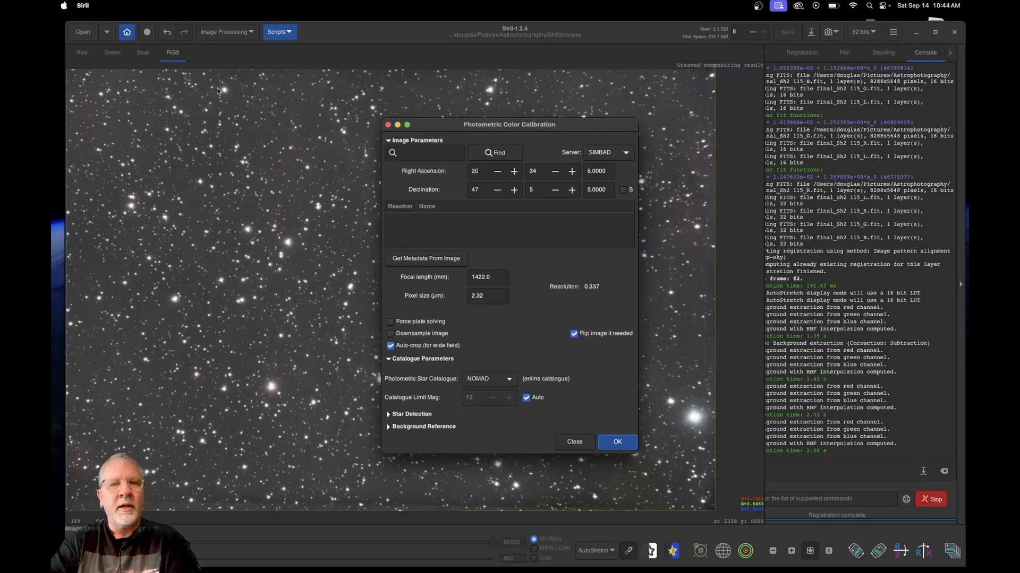
drag(461, 130, 787, 72)
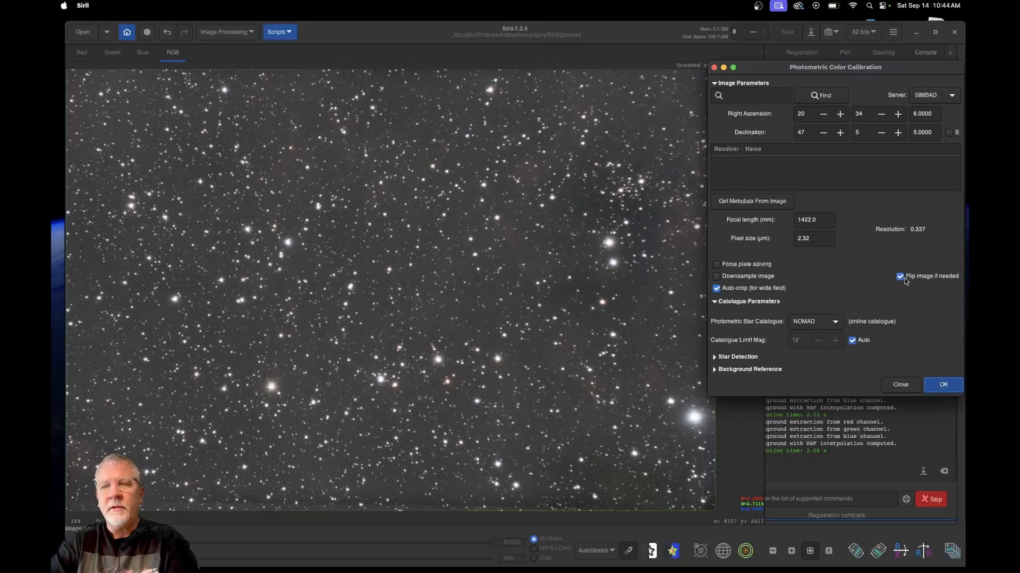
click(900, 277)
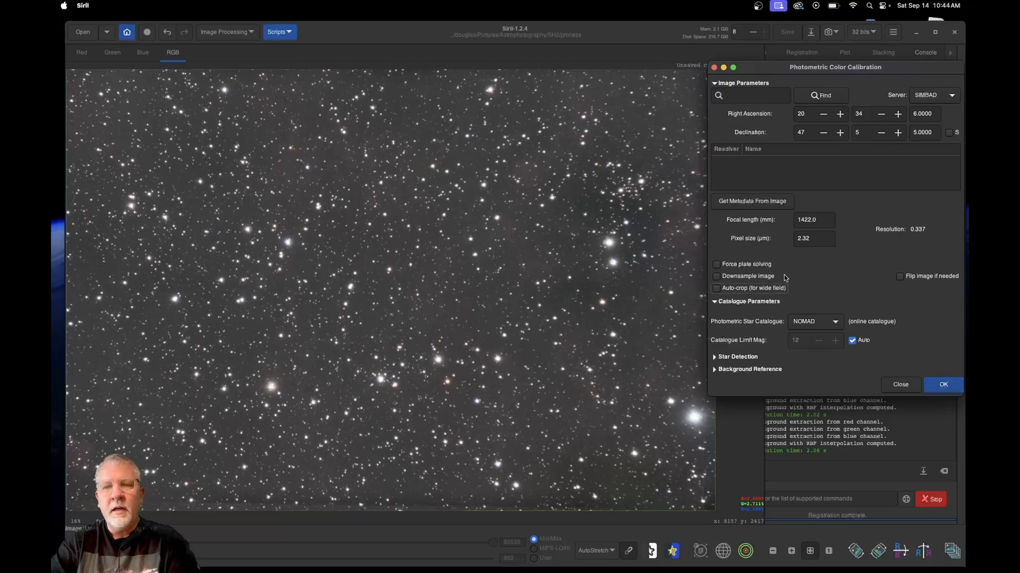
click(717, 265)
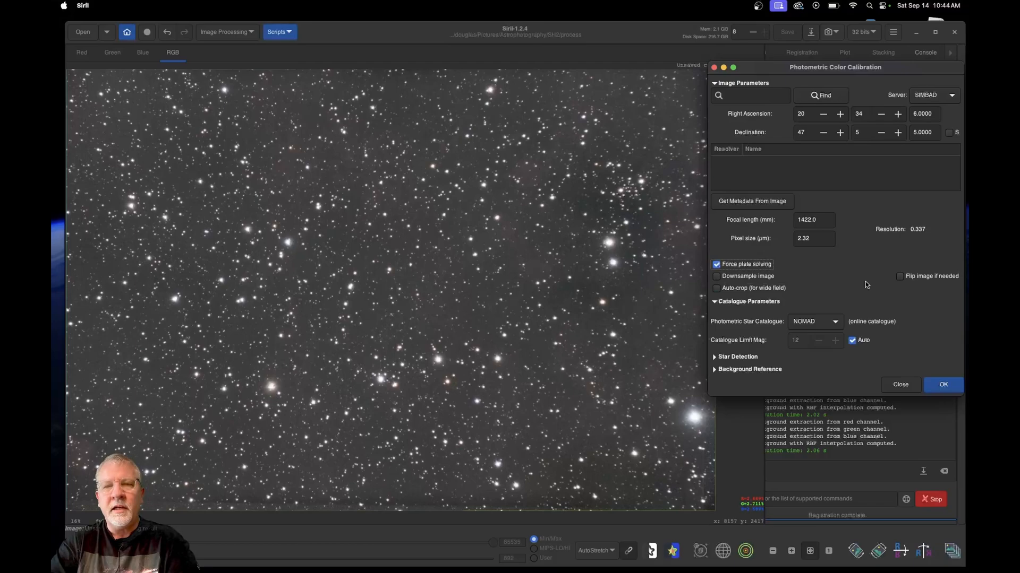
click(947, 388)
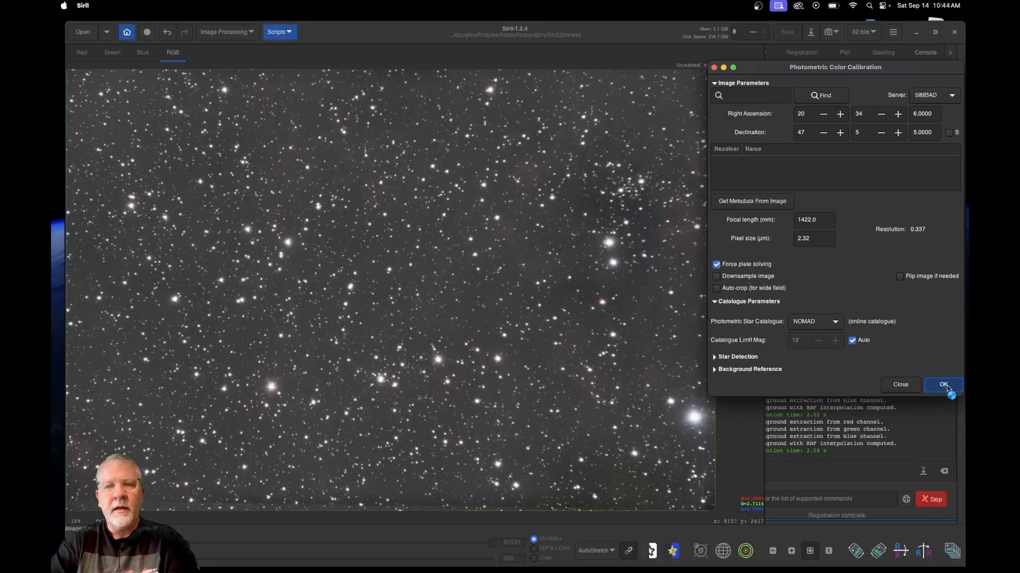
Step: Save the calibrated composite in the process folder as bge_compositing result.fit in 32-bit floating point format
click(227, 32)
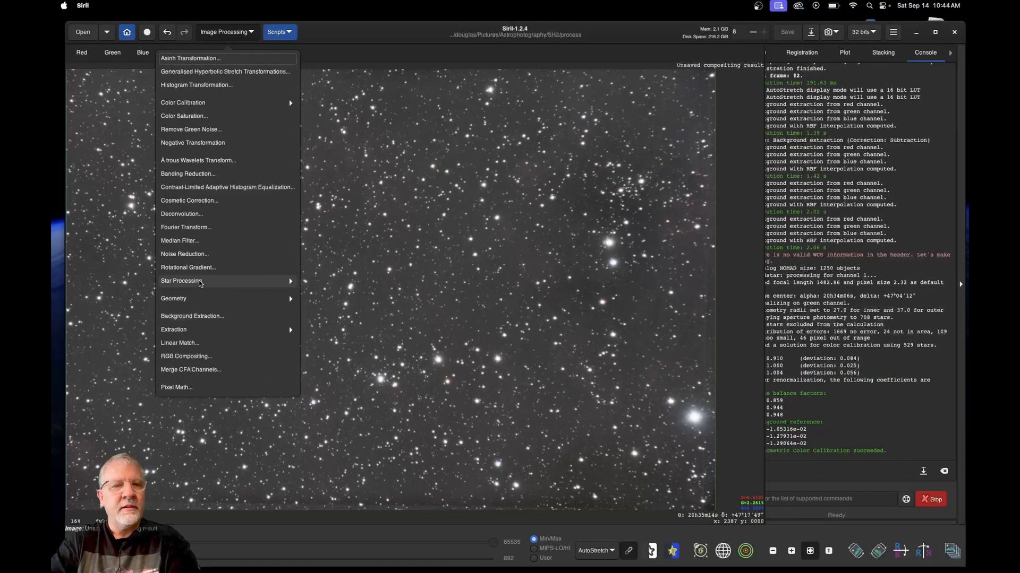
click(810, 32)
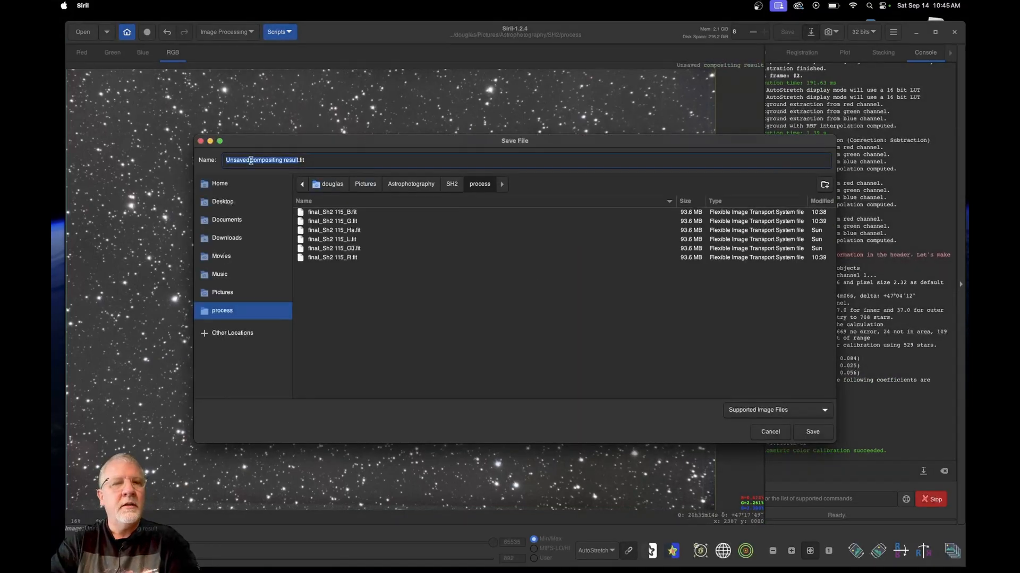
click(250, 160)
double_click(250, 161)
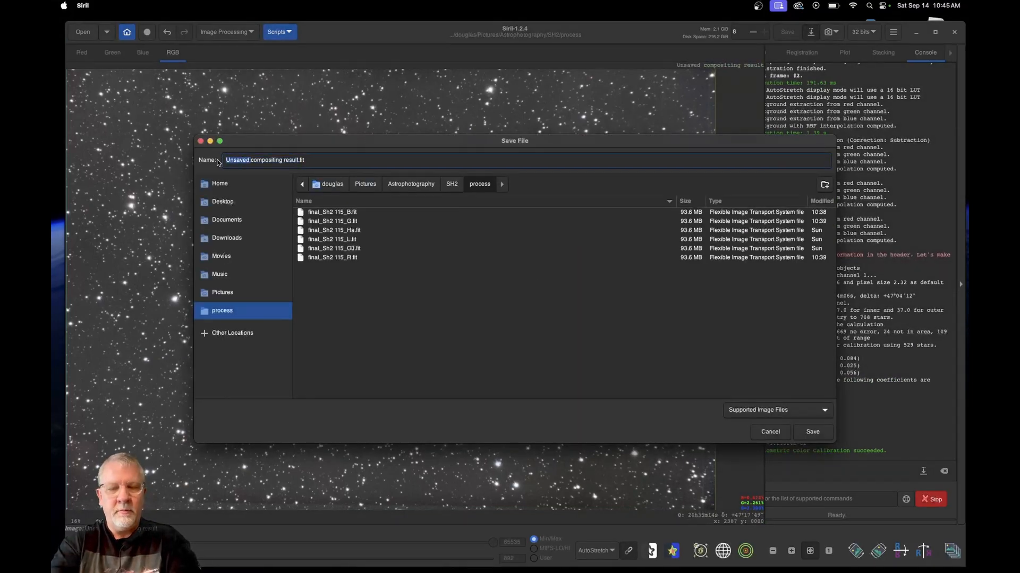
text(RGB)
click(813, 433)
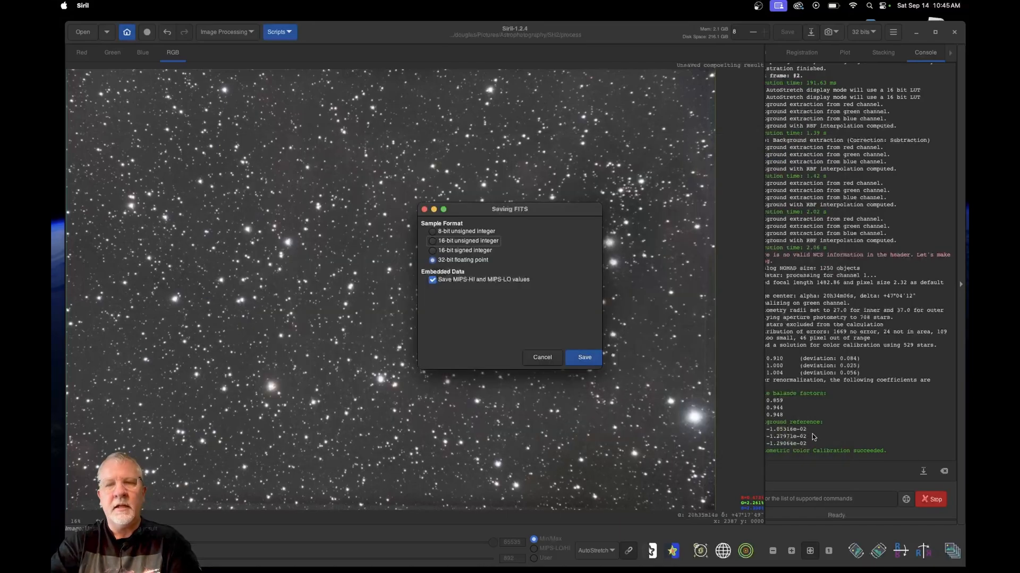
click(590, 359)
click(578, 325)
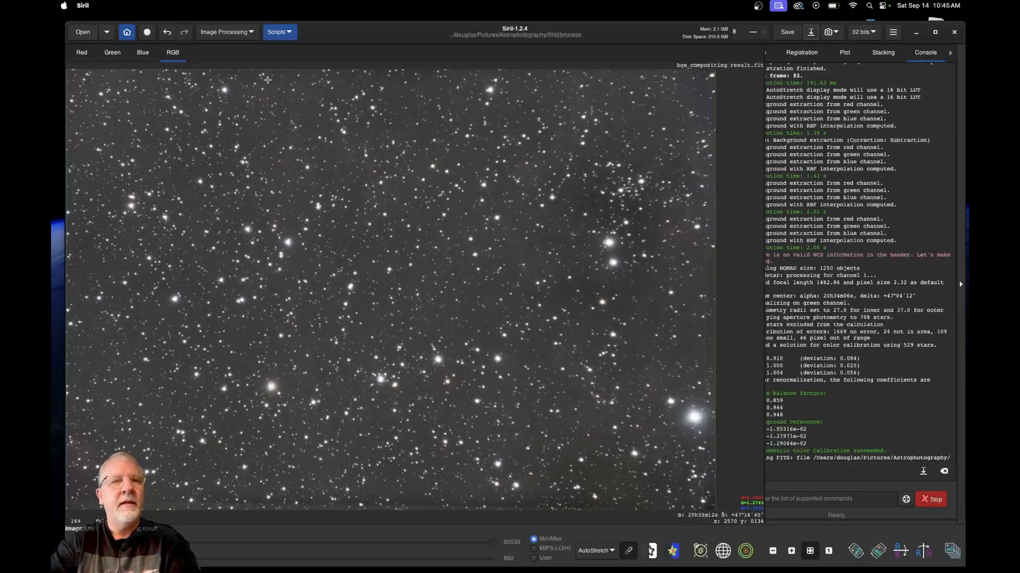
Step: Run StarNet Star Removal on the composite with linear pre-stretch and star mask generation enabled
click(235, 34)
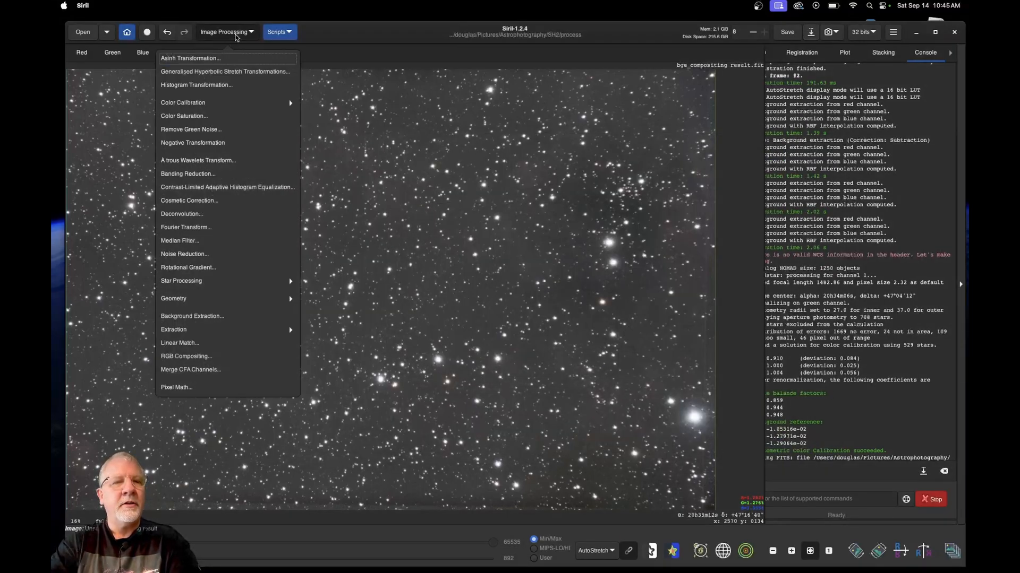
click(205, 283)
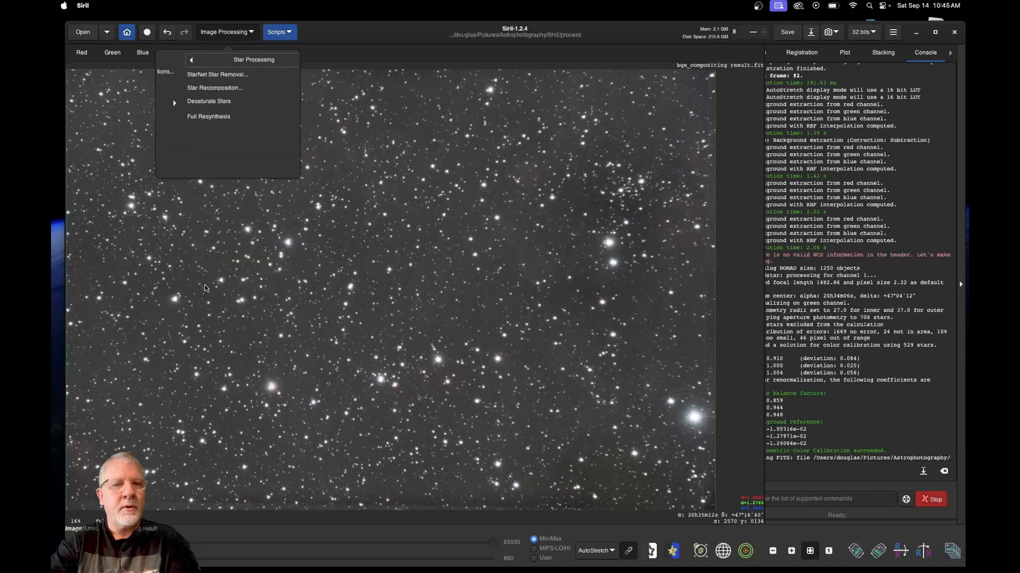
click(191, 74)
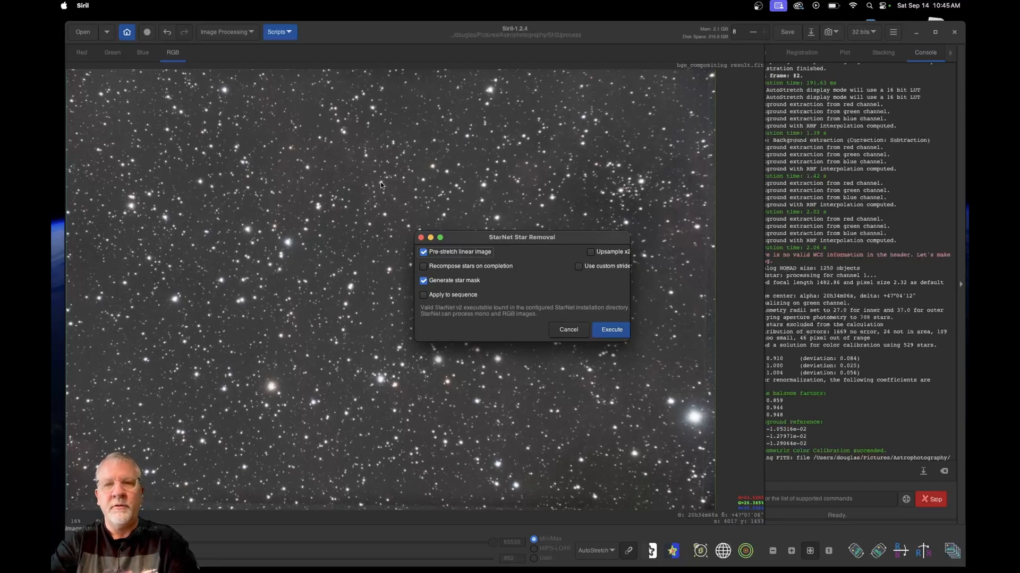
drag(577, 241, 881, 122)
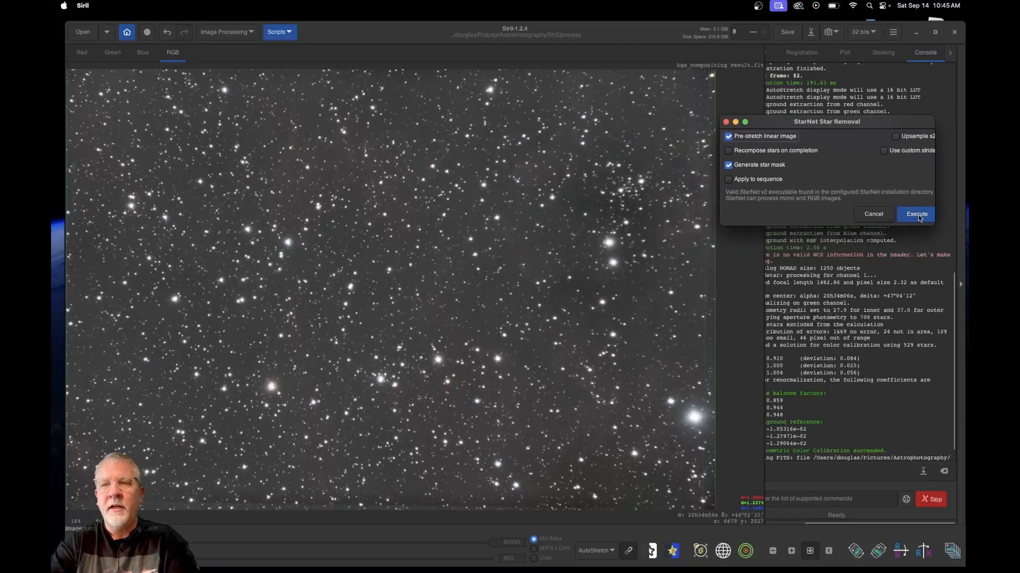
click(917, 215)
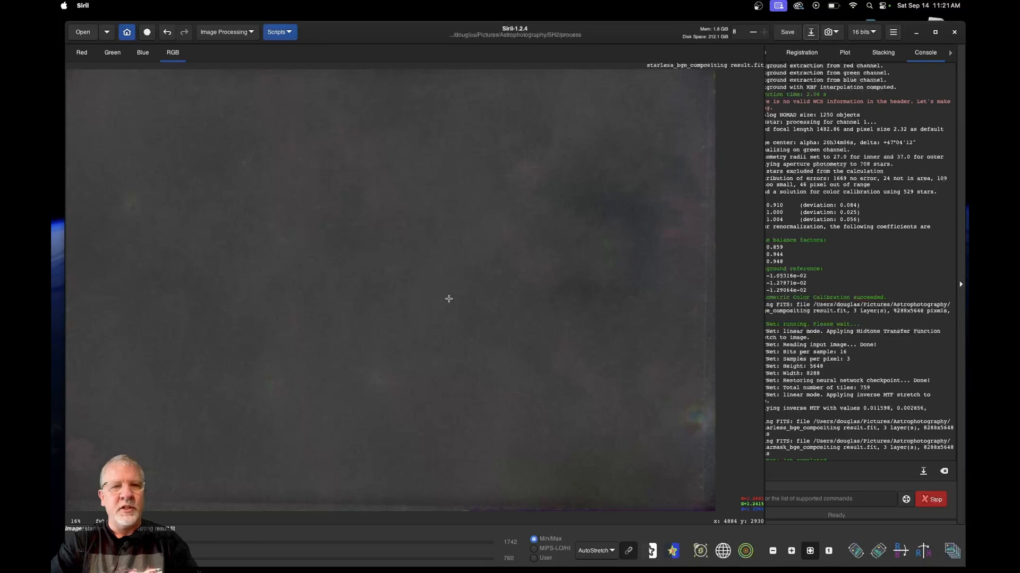
Step: Remove the green noise from the starless composite with the average neutral method, preserving lightness
click(233, 34)
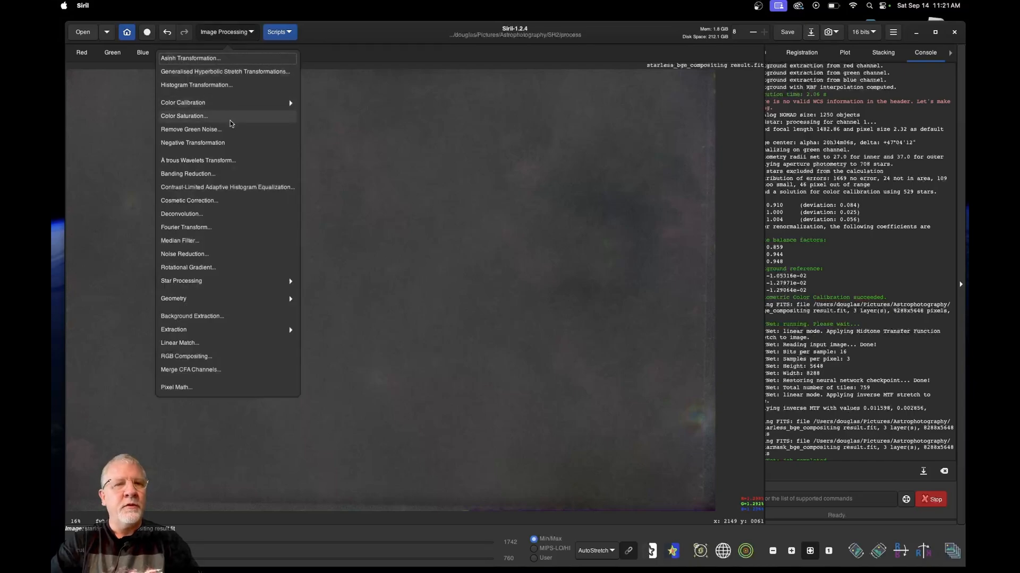
click(216, 133)
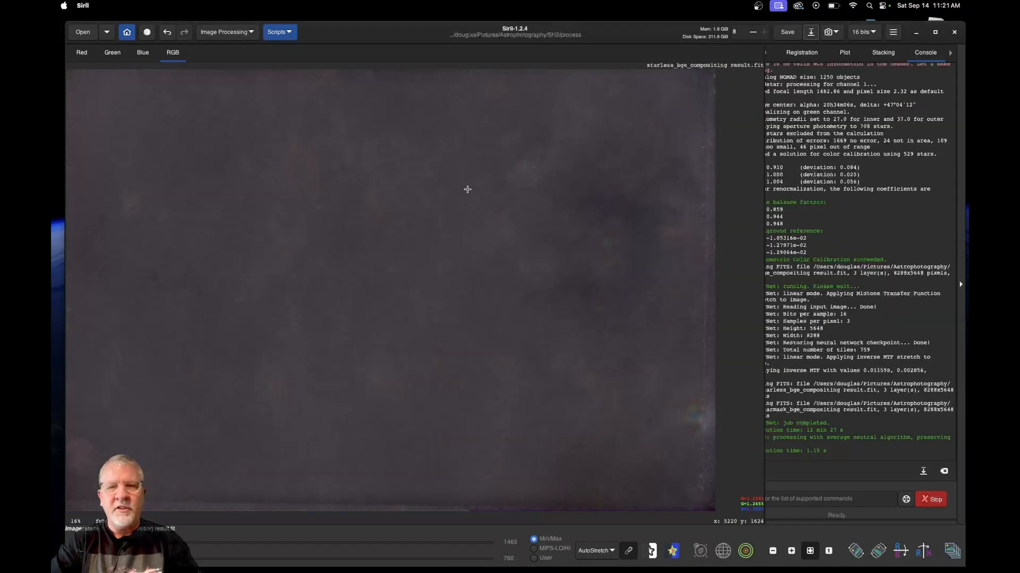
Step: Remove green noise from the negative of the starless image, restoring the positive with a second Negative Transformation
click(238, 35)
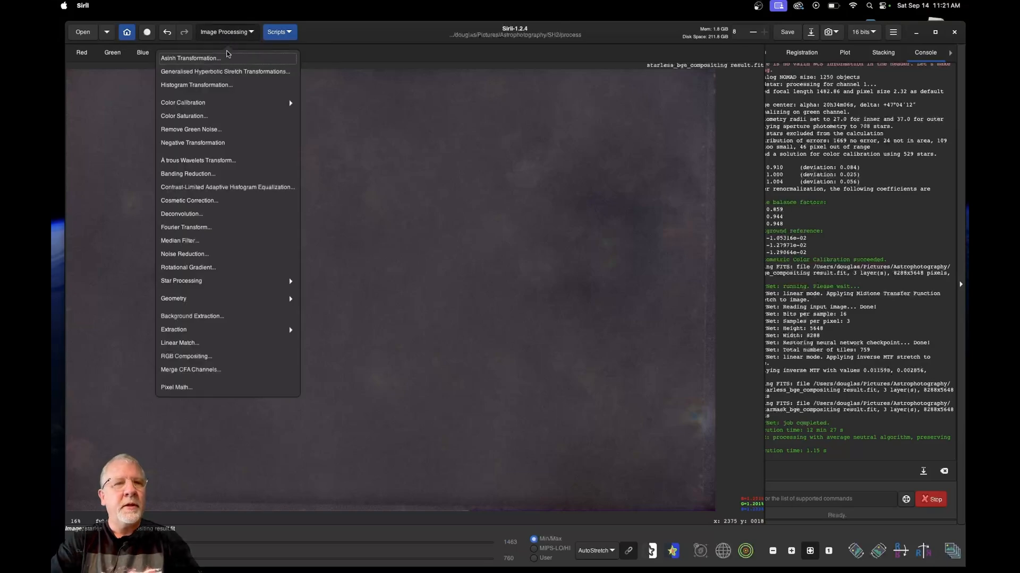
click(213, 143)
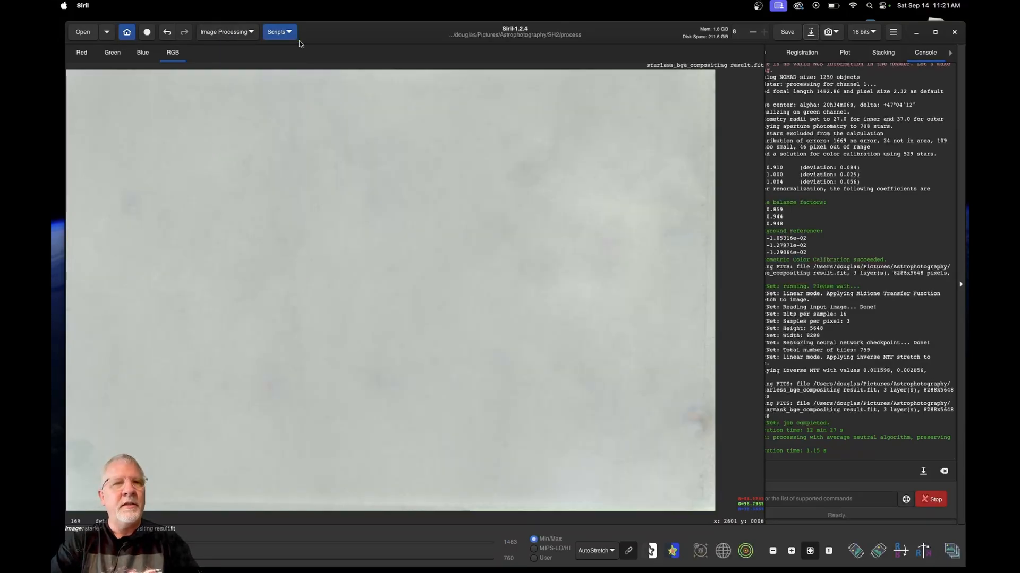
click(227, 31)
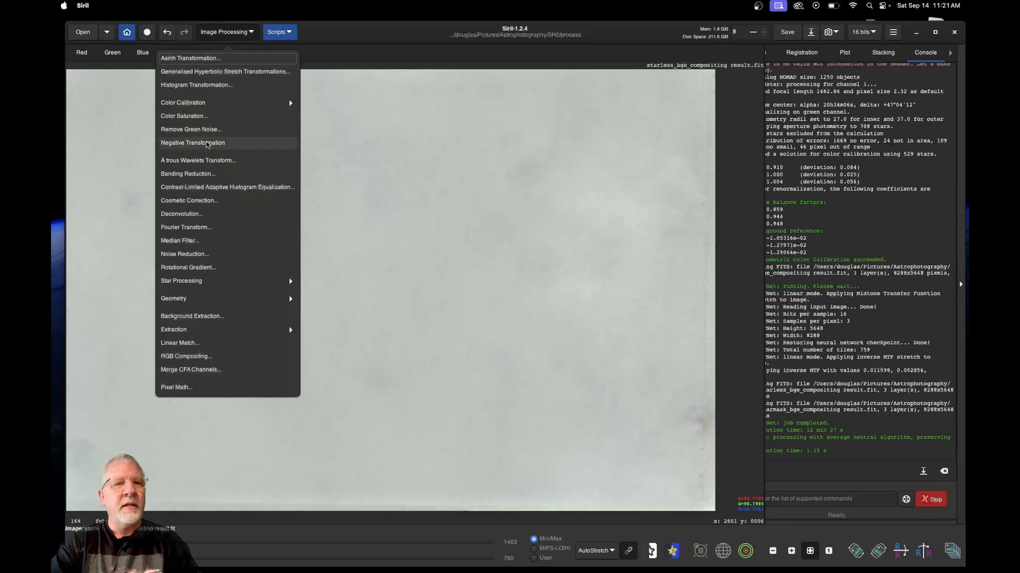
click(191, 129)
click(580, 333)
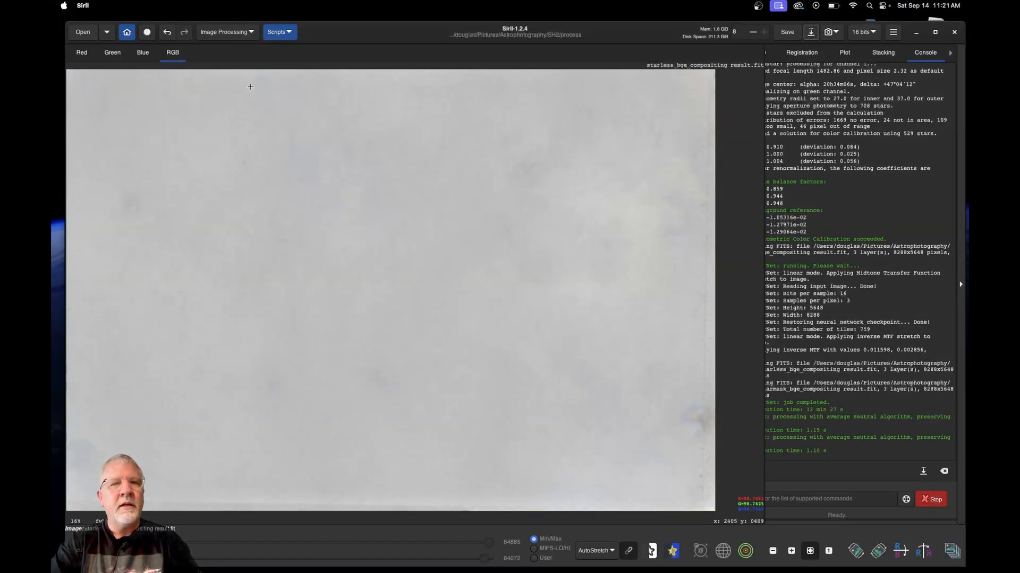
click(227, 32)
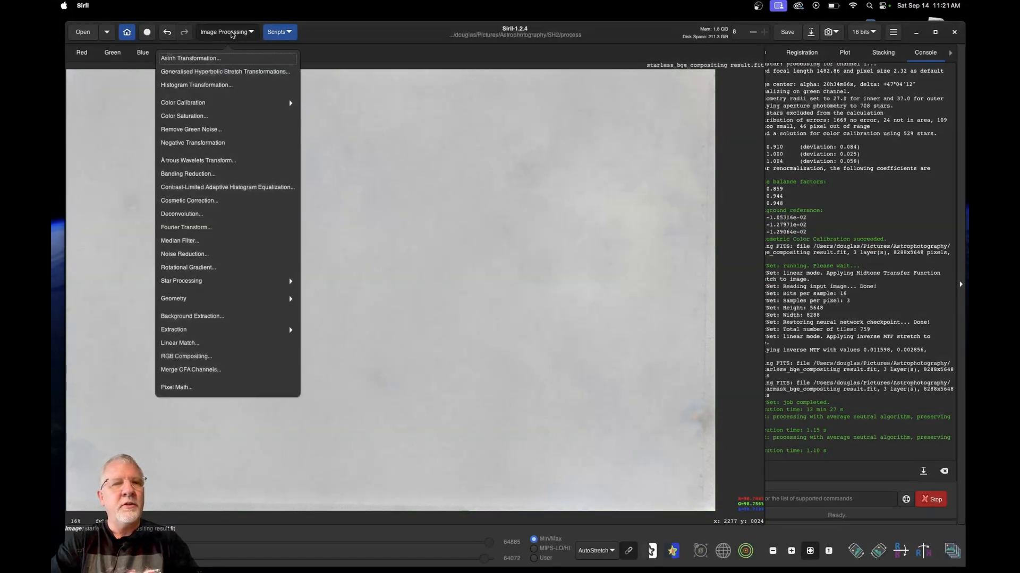
click(212, 145)
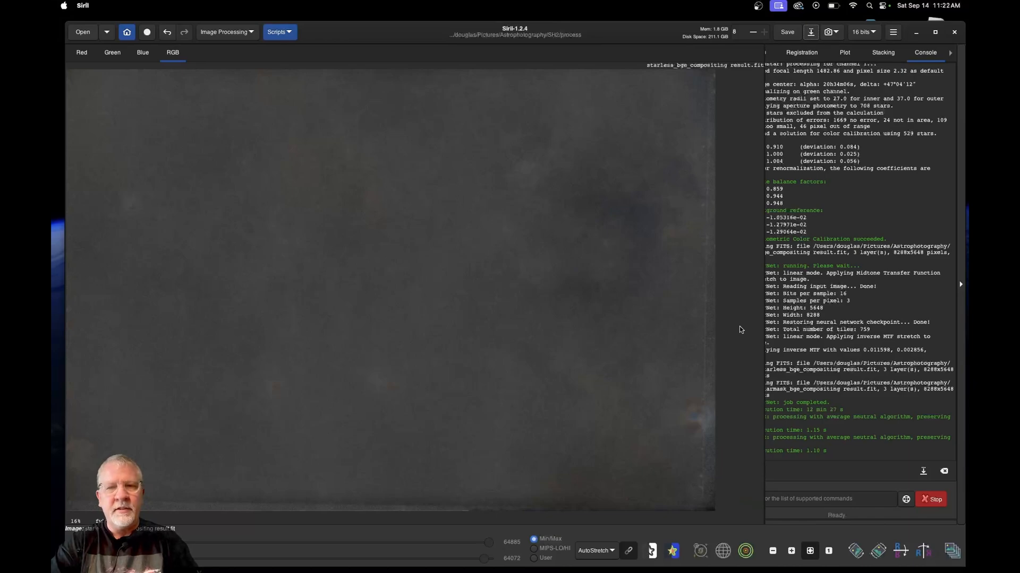
Step: Denoise the starless image and save it over the existing starless_bge_compositing result.fit in the process folder
click(241, 33)
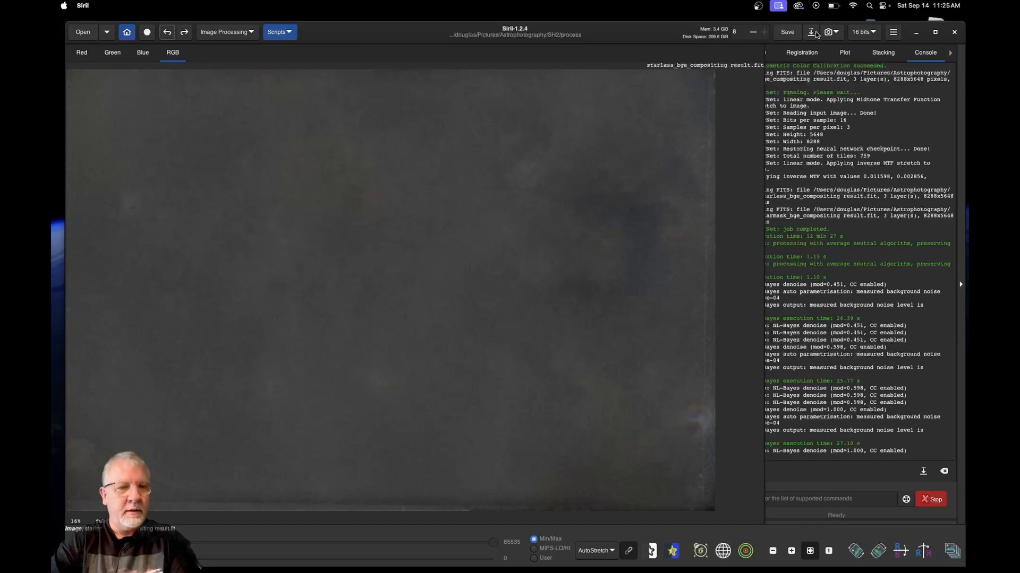
click(812, 34)
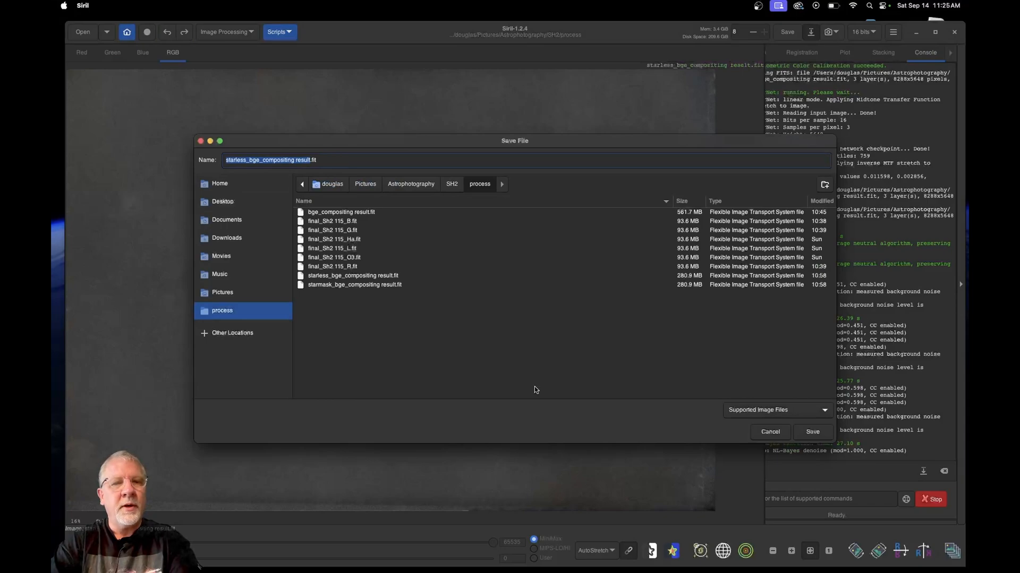
click(812, 432)
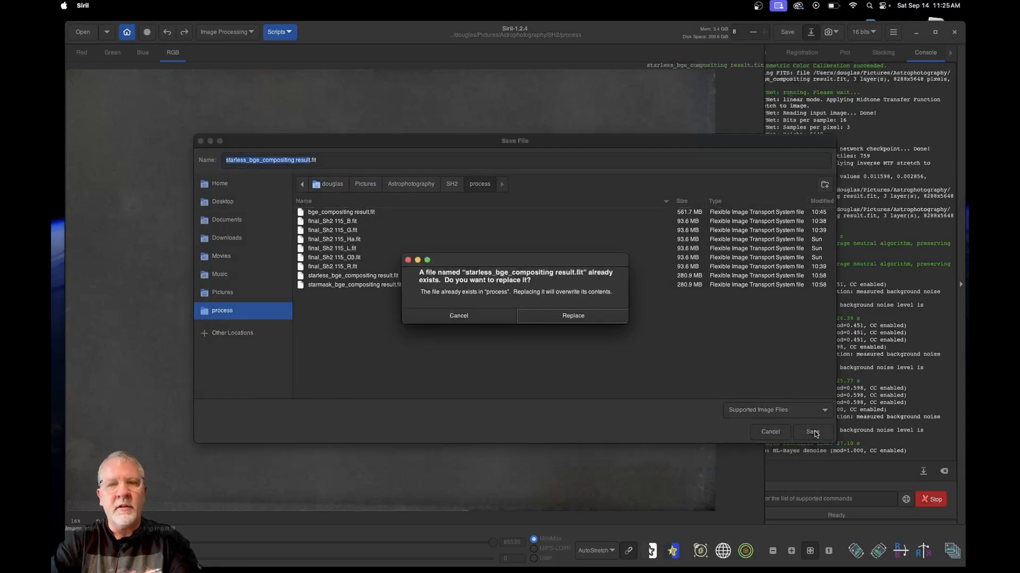
click(583, 321)
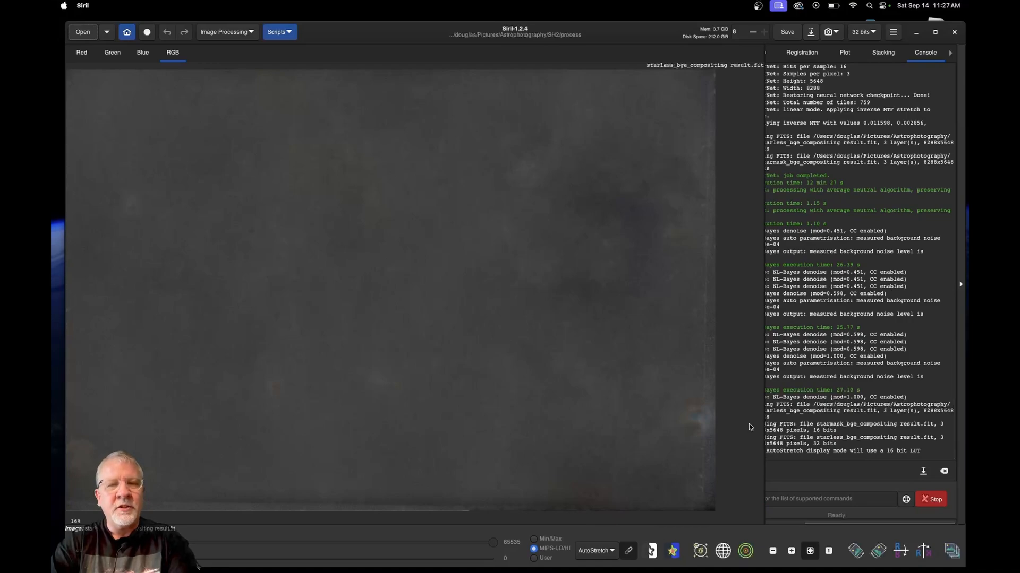
Step: Open final_Sh2 115_Ha.fit from the process folder
click(84, 32)
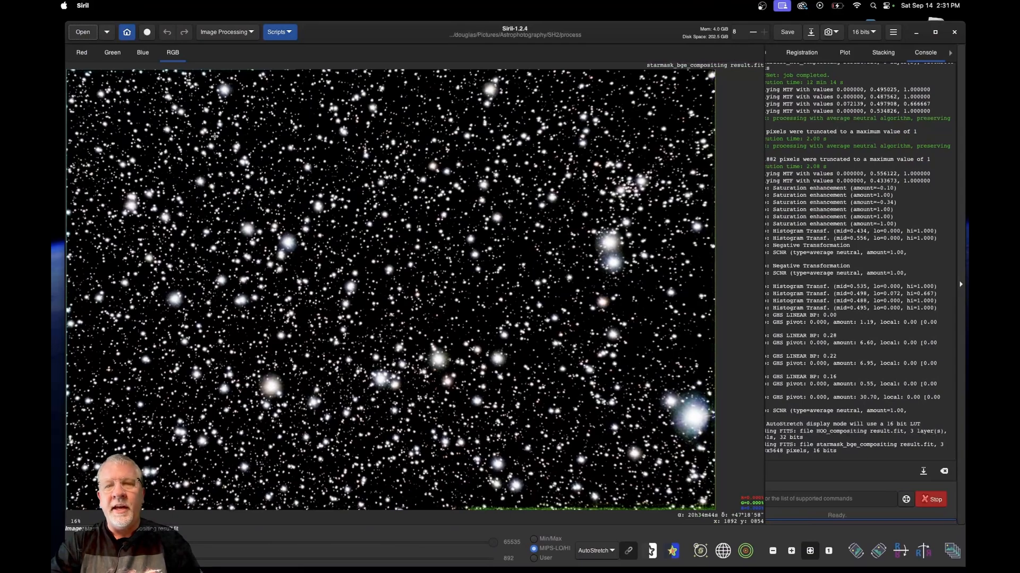
click(85, 33)
click(333, 214)
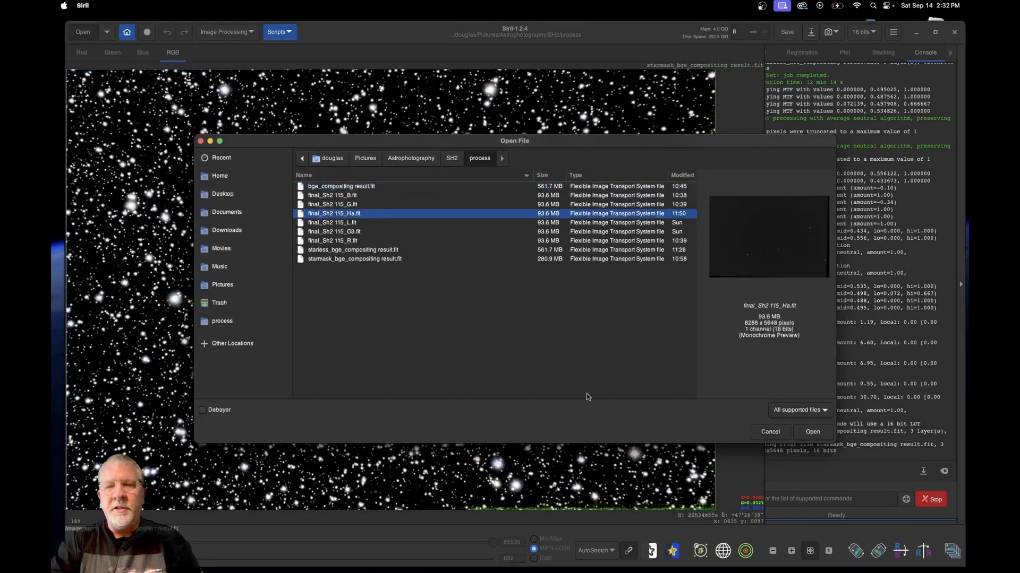
click(809, 433)
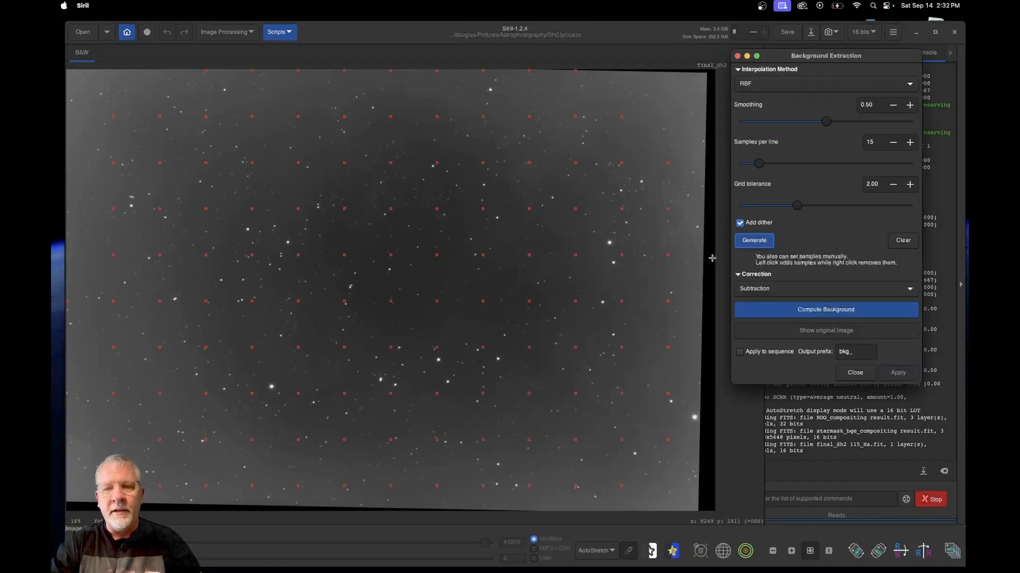
Step: Remove the background extraction samples lying along the upper black border of the Ha image
right_click(575, 74)
right_click(529, 70)
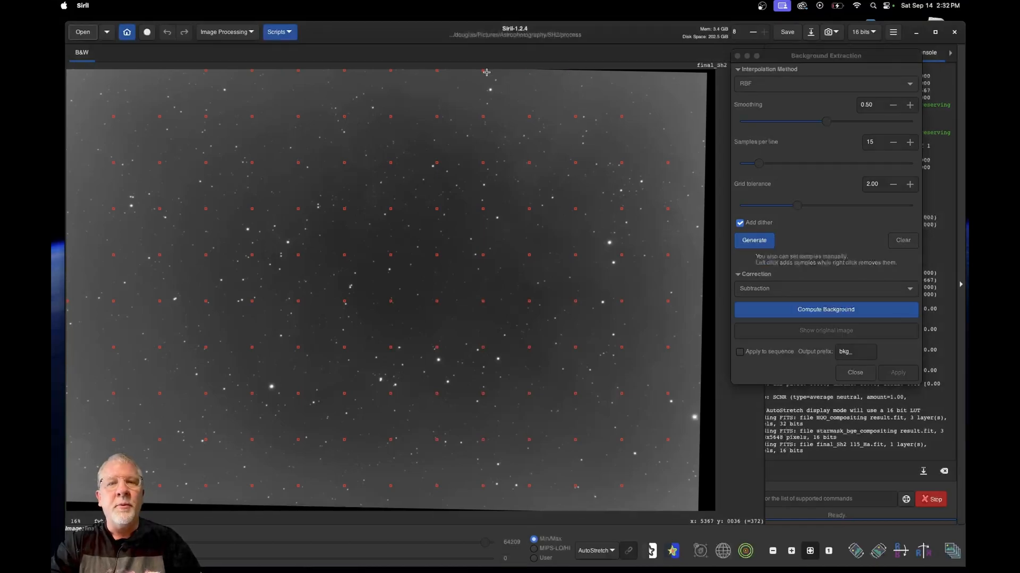
right_click(391, 71)
right_click(344, 70)
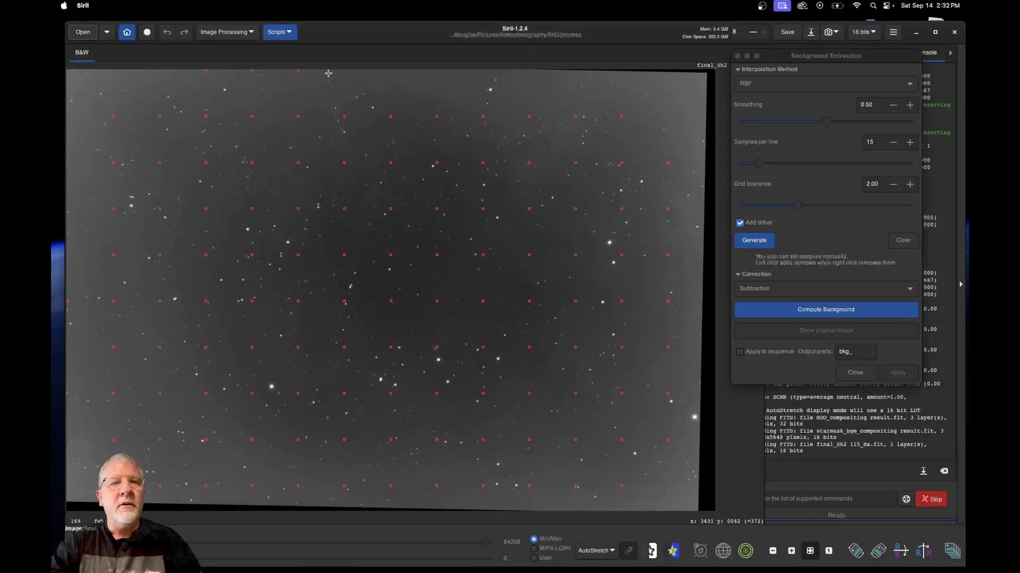
right_click(252, 70)
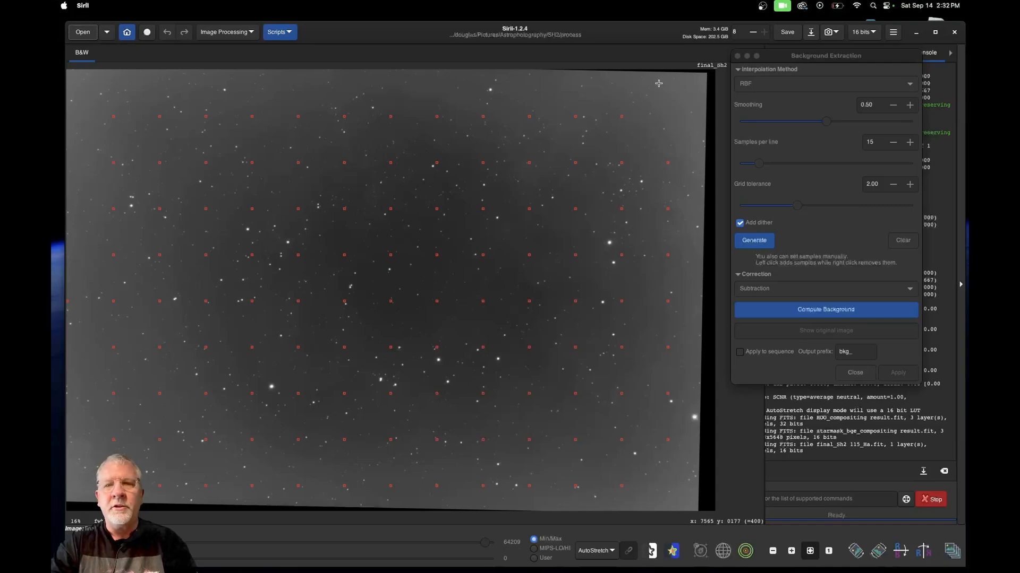
Step: Add manual background samples along all four edges and in the corners of the Ha image
click(700, 79)
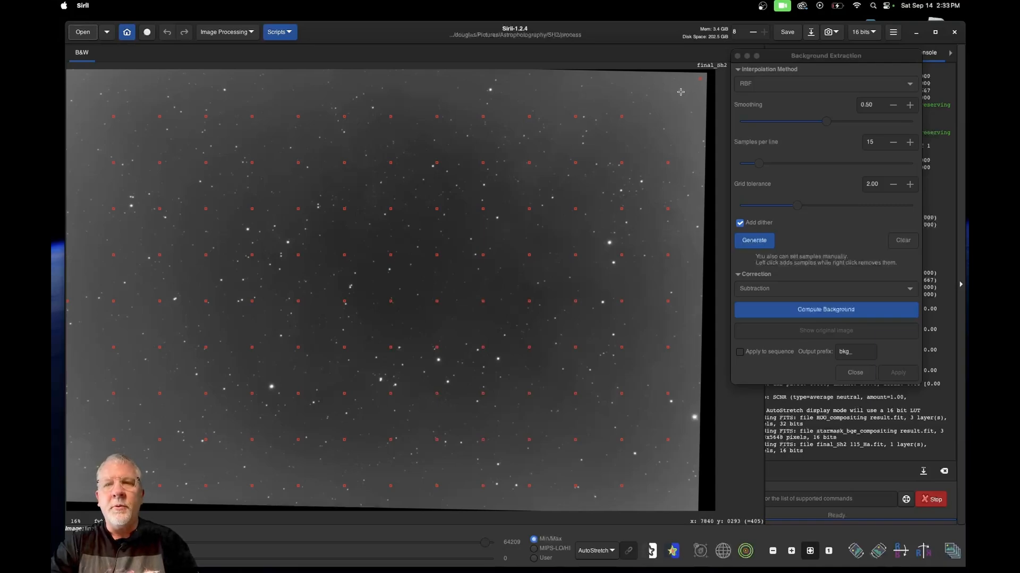
click(684, 88)
click(667, 105)
click(655, 120)
click(685, 142)
click(700, 99)
click(665, 79)
click(534, 77)
click(506, 75)
click(457, 81)
click(402, 76)
click(309, 76)
click(72, 78)
click(72, 109)
click(72, 140)
click(74, 160)
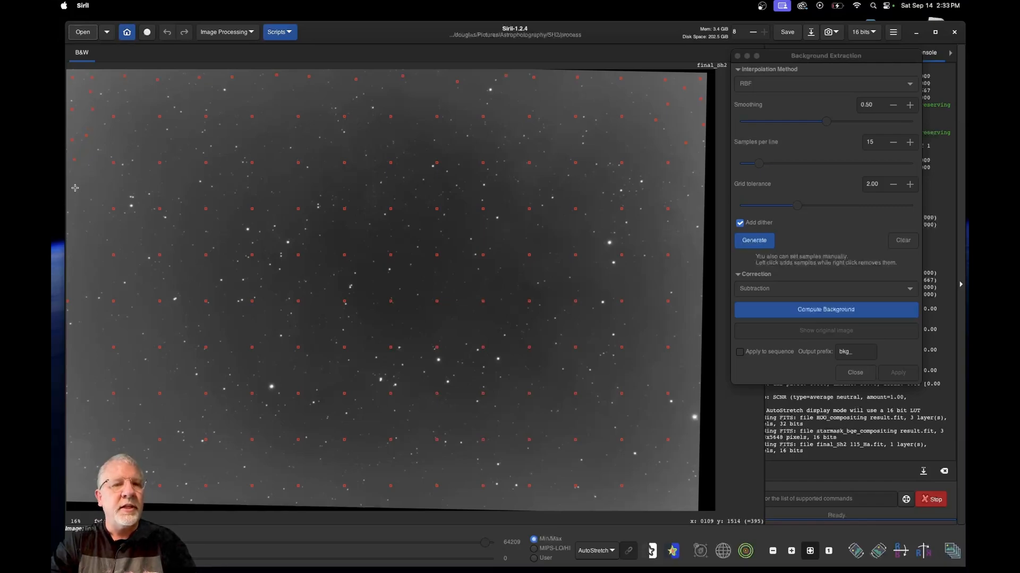
click(75, 229)
click(71, 265)
click(73, 414)
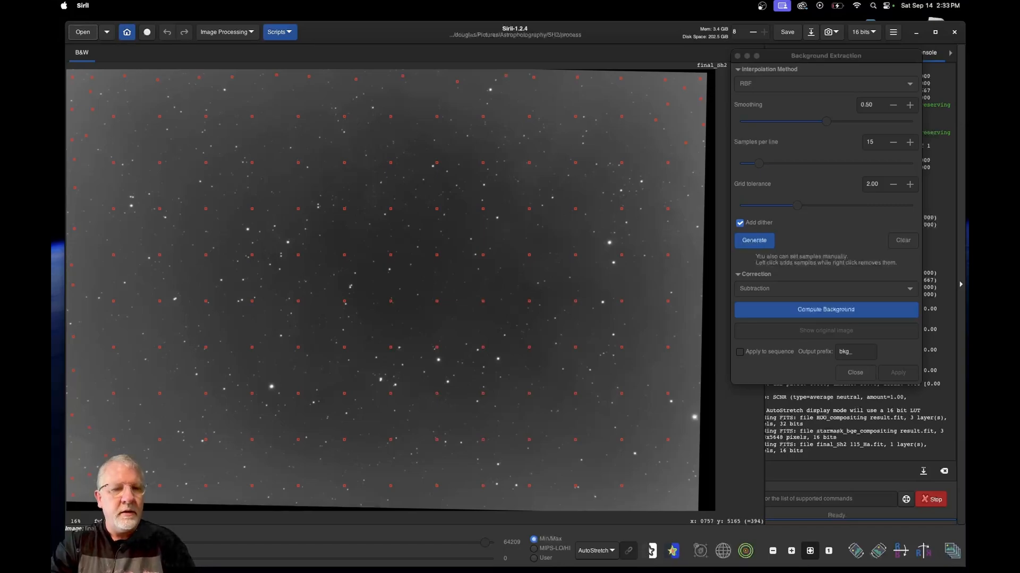
click(317, 499)
click(372, 499)
click(421, 500)
click(468, 500)
click(679, 486)
click(652, 484)
click(673, 470)
click(683, 467)
click(693, 450)
click(694, 429)
click(694, 389)
click(696, 343)
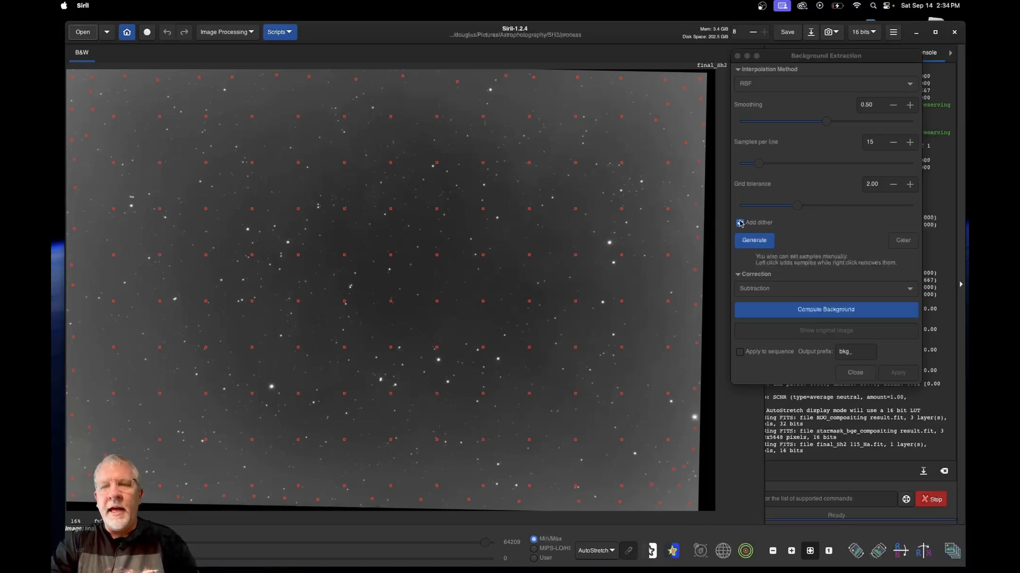
Step: Set the background correction to Division, then compute and apply the background extraction to the Ha image
click(820, 296)
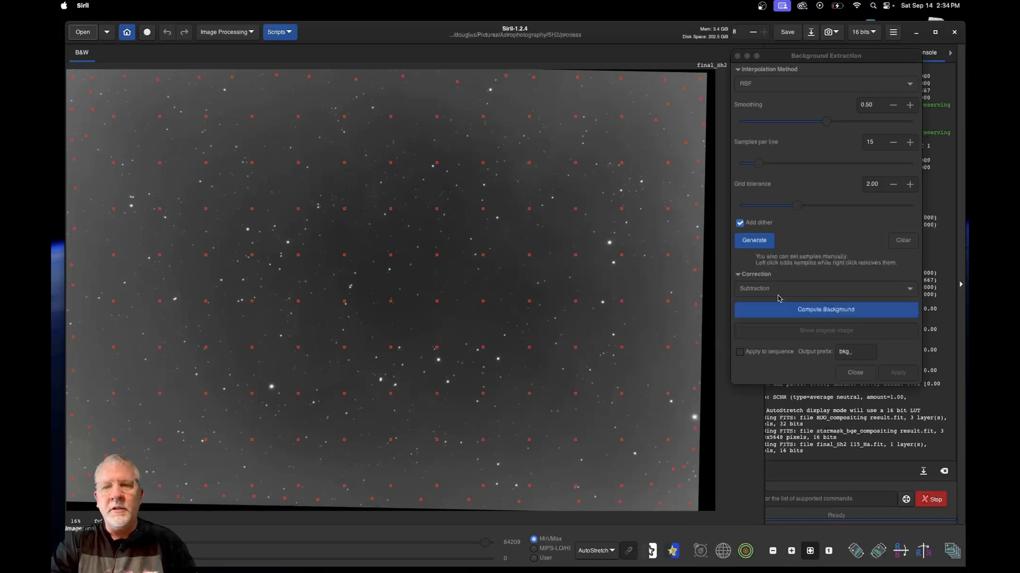
click(762, 303)
click(820, 312)
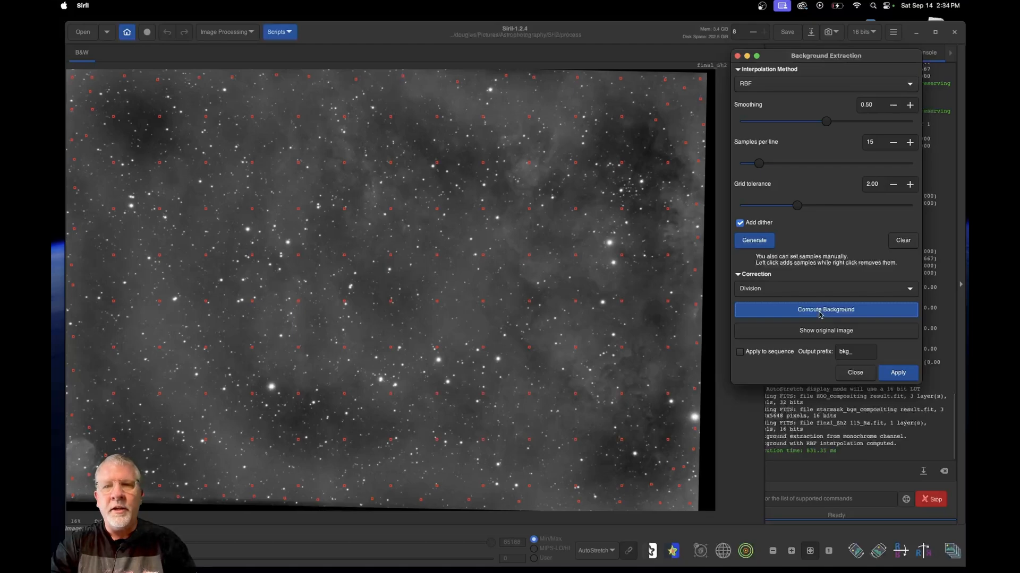
click(785, 290)
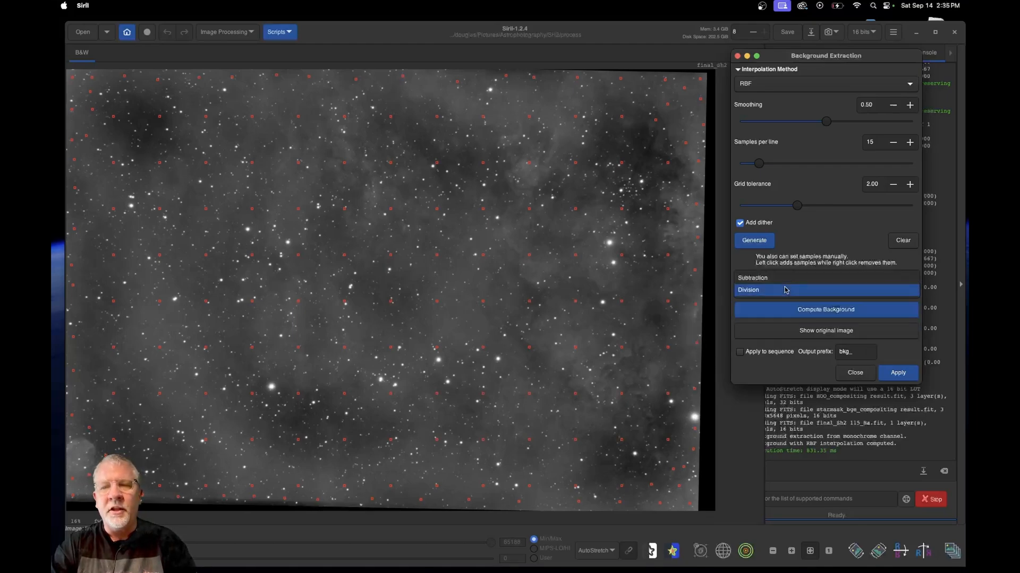
click(786, 289)
click(902, 376)
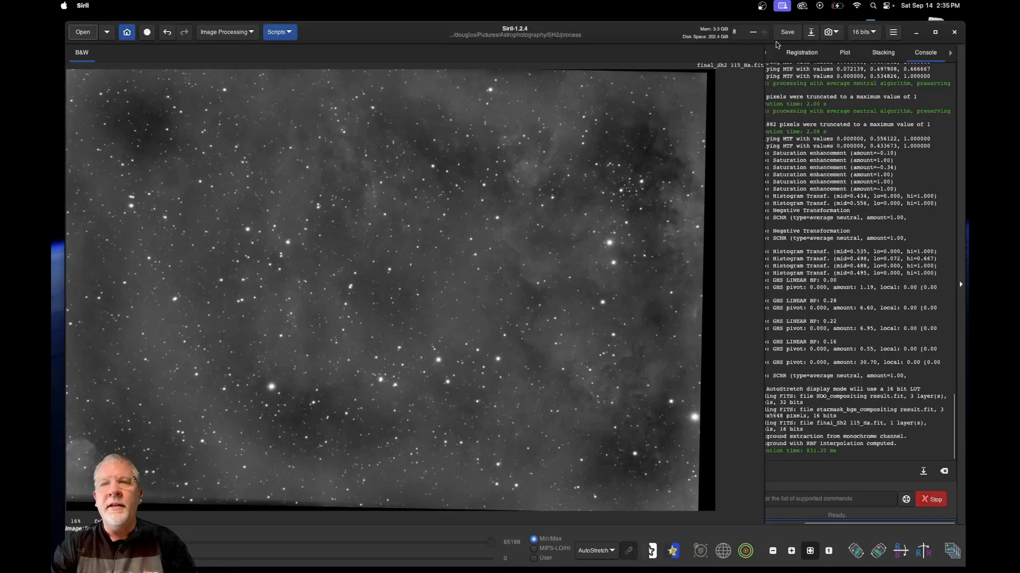
Step: Save the corrected Ha image as bgePfinal_Sh2 115_Ha.fit in 16-bit unsigned integer format
click(810, 33)
key(Left)
key(Return)
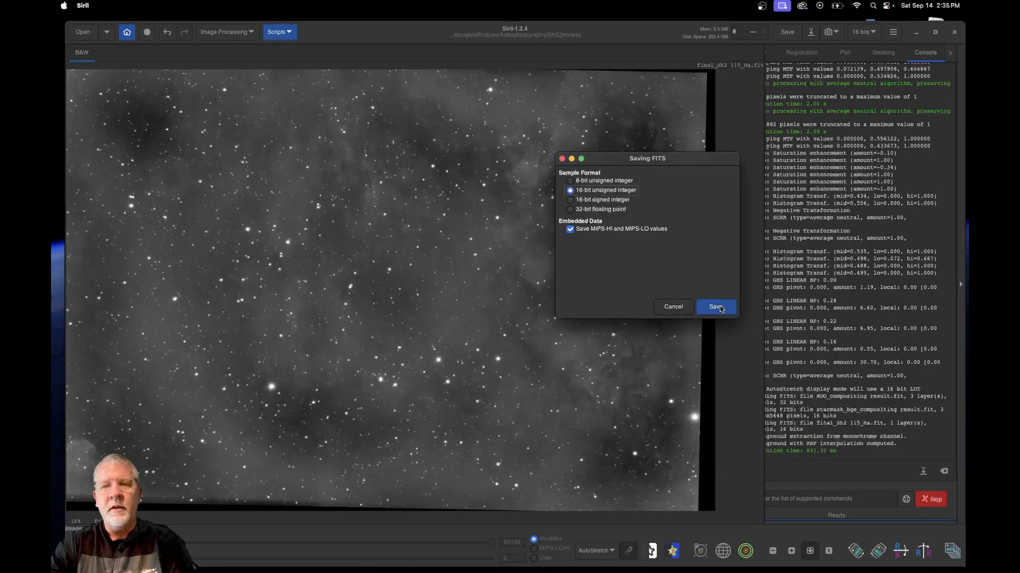
click(720, 308)
click(717, 271)
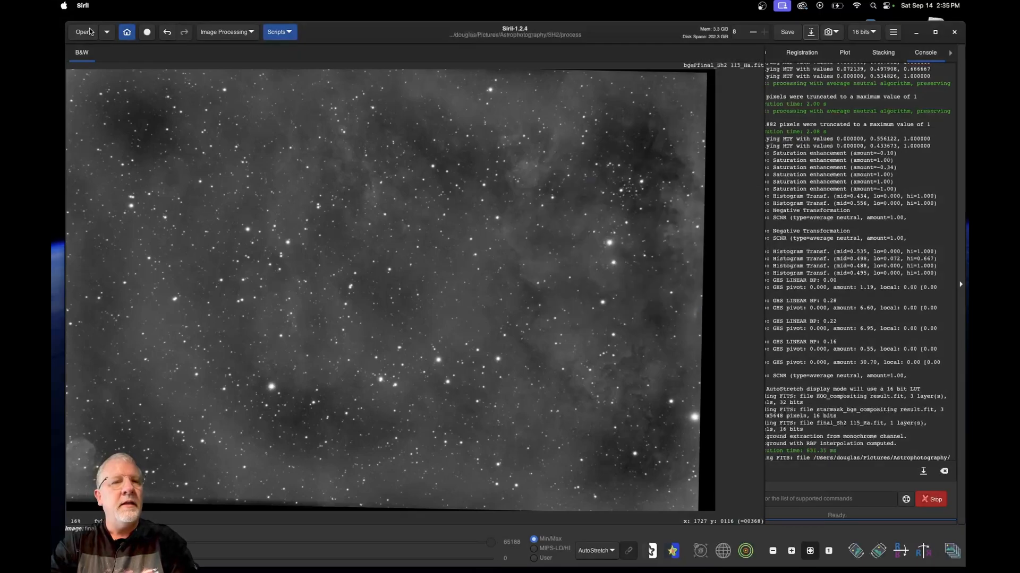
Step: Open final_Sh2 115_O3.fit and generate background extraction samples at 15 per line
click(84, 33)
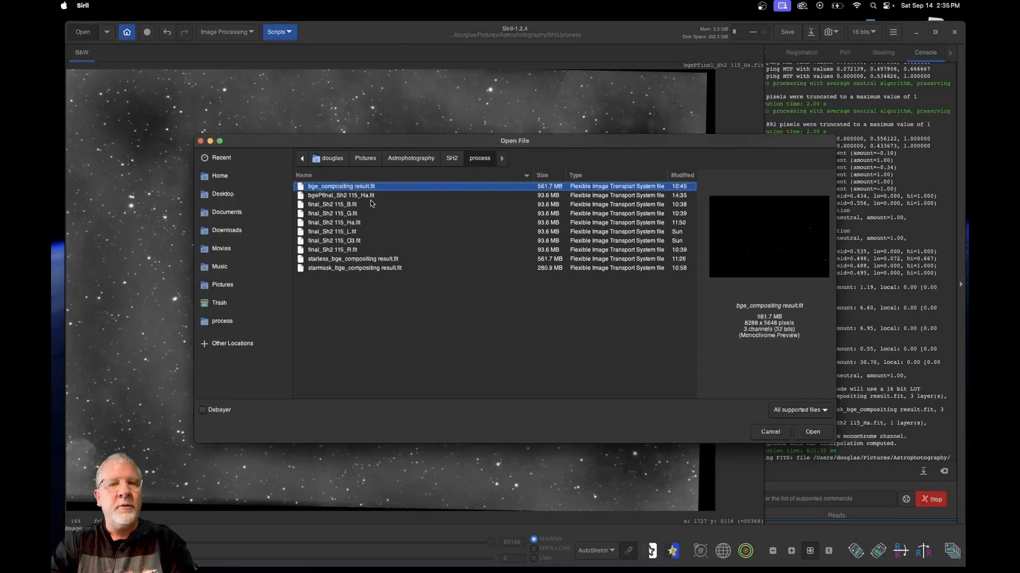
double_click(346, 241)
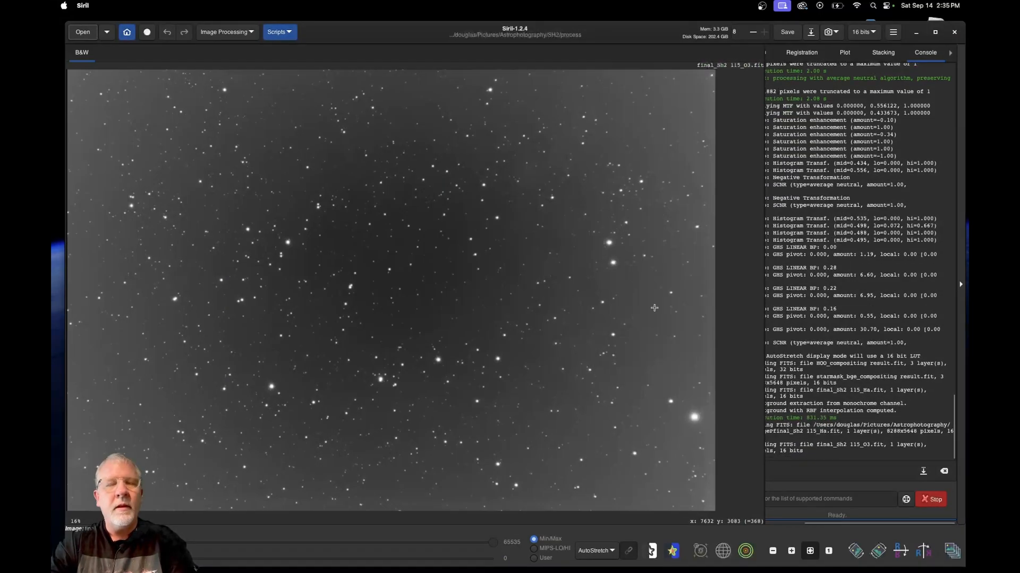
click(227, 32)
click(223, 313)
click(764, 243)
Step: Remove the background samples along the upper edge of the O3 image and one at its left edge
right_click(620, 72)
right_click(438, 74)
right_click(392, 75)
right_click(346, 75)
right_click(300, 74)
right_click(253, 73)
right_click(207, 74)
right_click(159, 73)
right_click(73, 341)
Step: Add manual background samples along all four edges and near the corners of the O3 image
click(206, 504)
click(253, 504)
click(380, 504)
click(674, 506)
click(701, 486)
click(691, 440)
click(709, 402)
click(709, 318)
click(709, 275)
click(709, 231)
click(710, 180)
click(710, 121)
click(679, 98)
click(649, 139)
click(625, 79)
click(593, 79)
click(317, 80)
click(277, 80)
click(209, 82)
click(85, 91)
click(88, 136)
click(74, 157)
click(77, 219)
click(77, 335)
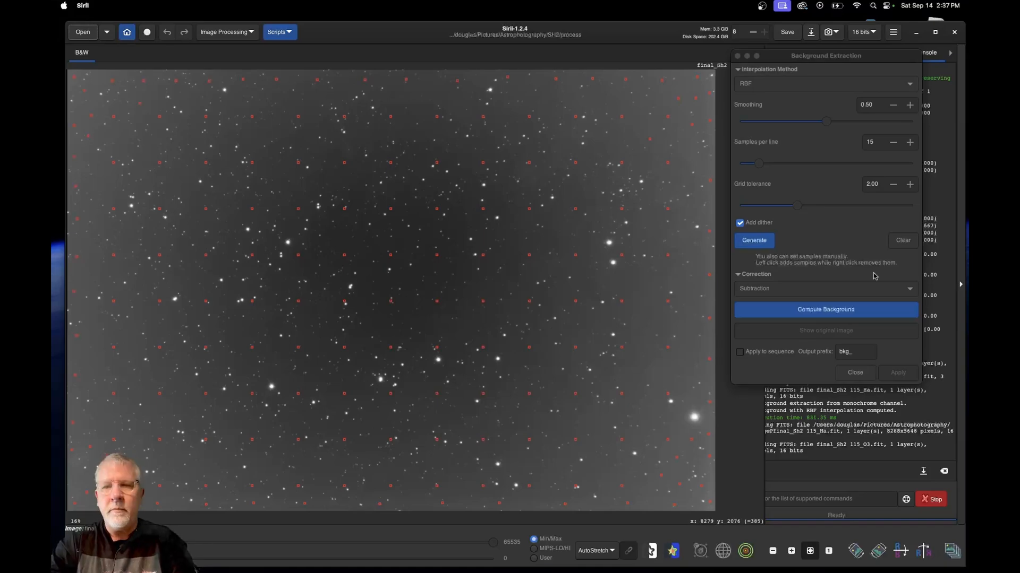
Step: Compute the O3 image's background with Division correction and apply the extraction
click(817, 290)
click(819, 303)
click(831, 311)
click(898, 373)
Step: Save the corrected O3 image as bge_final_Sh2 115_O3.fit in the process folder
click(811, 32)
click(226, 160)
text(bge_)
key(Return)
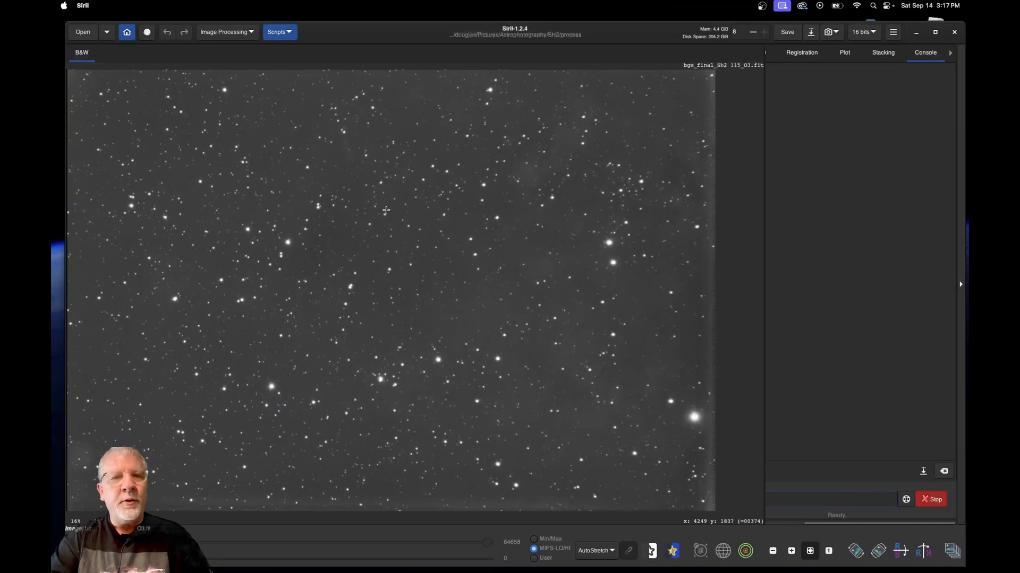
Step: In RGB Compositing, load bge_final_Sh2 115_Ha.fit as the red layer and bge_final_Sh2 115_O3.fit as green and blue
click(222, 33)
click(189, 355)
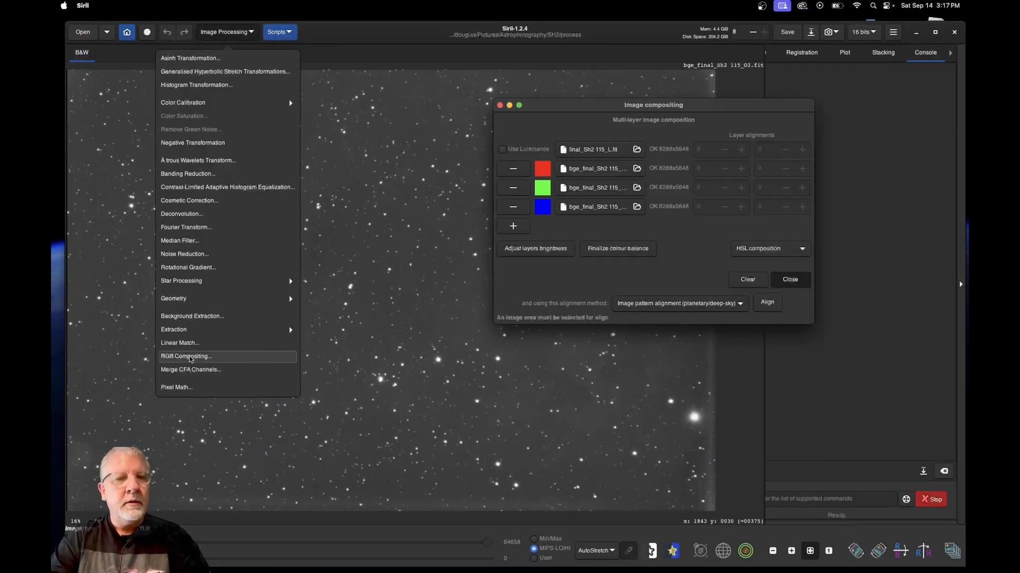
click(637, 170)
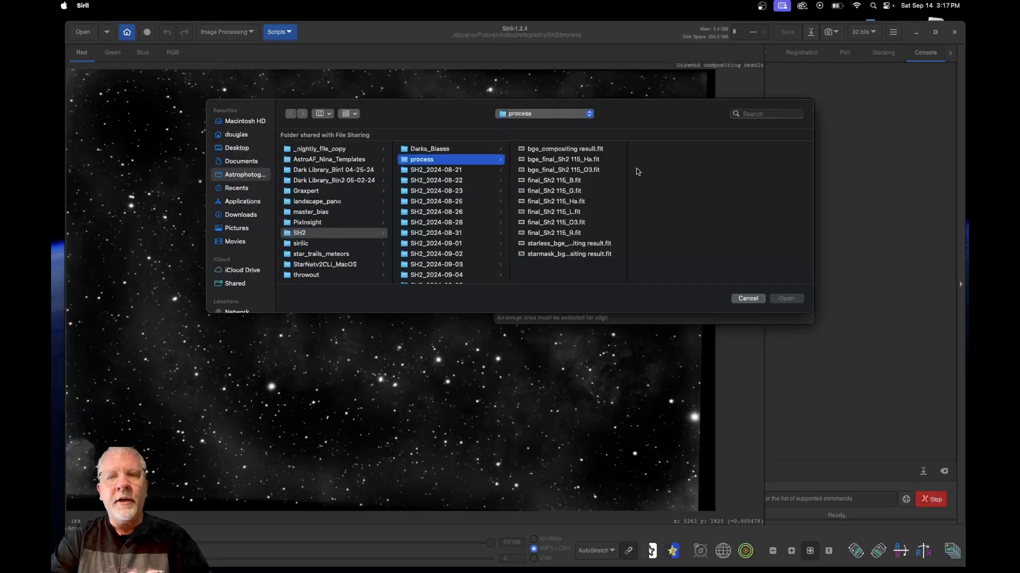
click(585, 160)
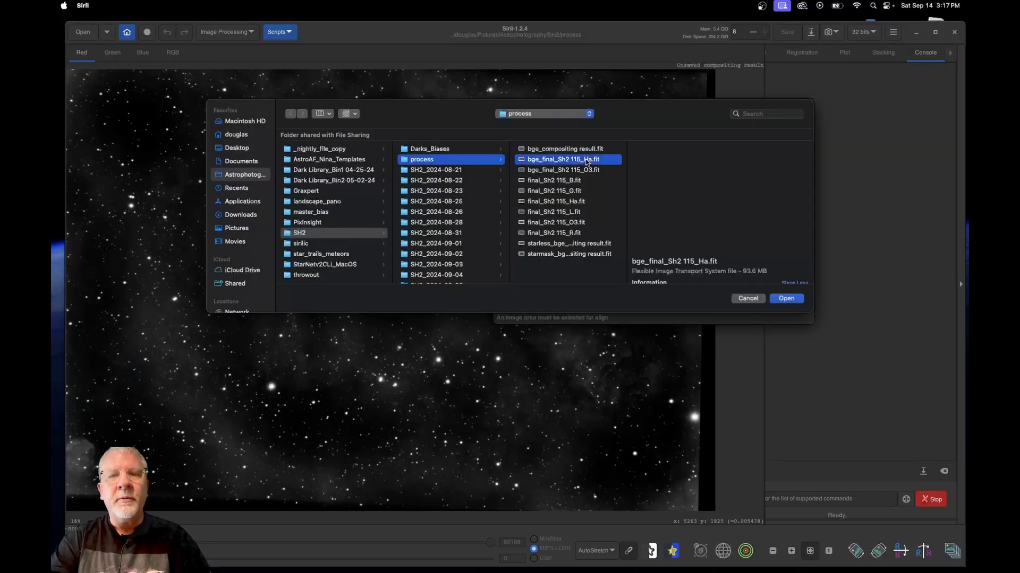
click(781, 299)
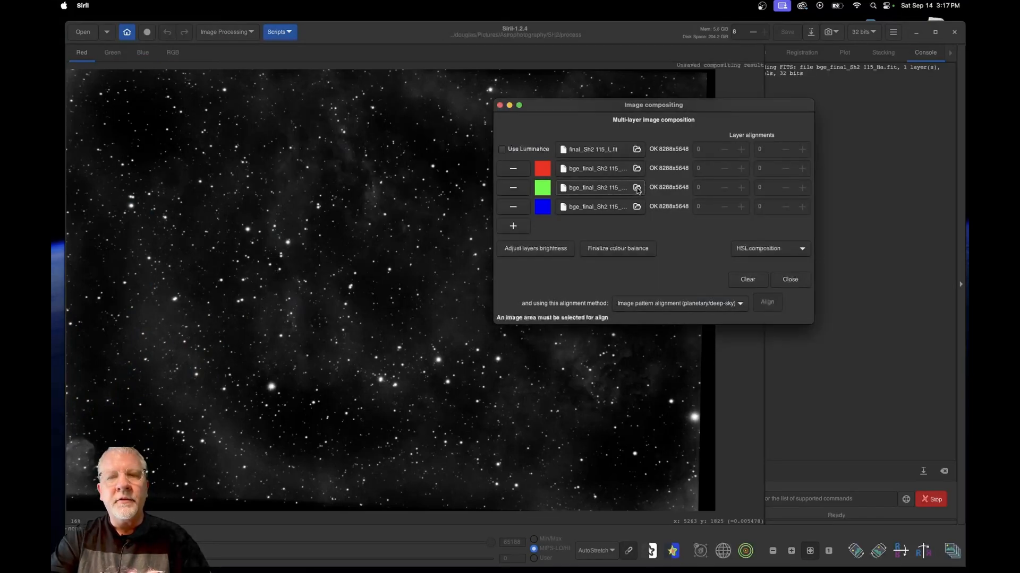
Step: Align the composite's layers using Image pattern alignment on a star group below the centre, and view the RGB result
drag(360, 343, 475, 396)
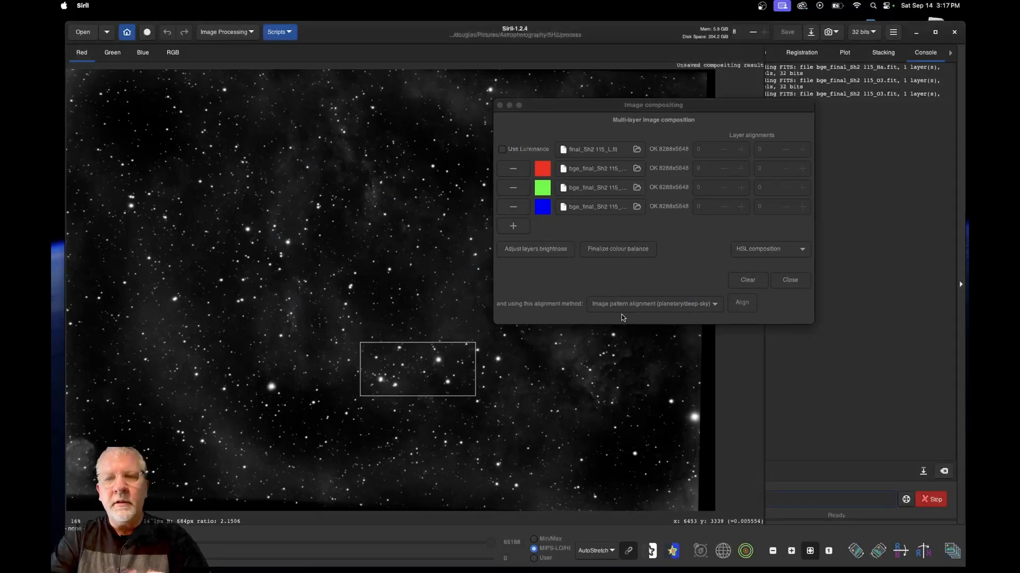
click(741, 302)
click(794, 281)
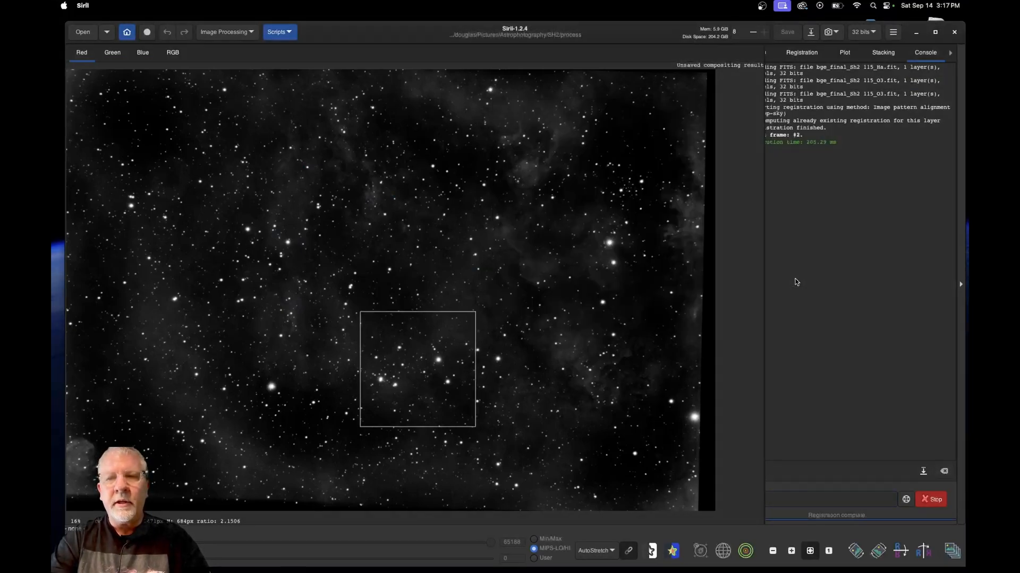
click(173, 52)
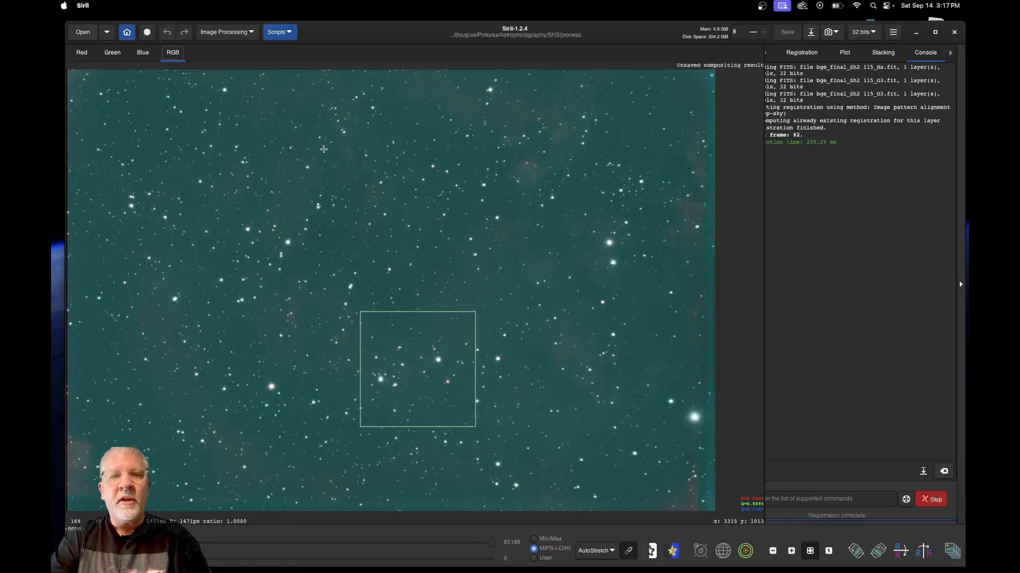
Step: Neutralize the composite's background in Color Calibration using a small dark area near the right edge as reference
click(242, 34)
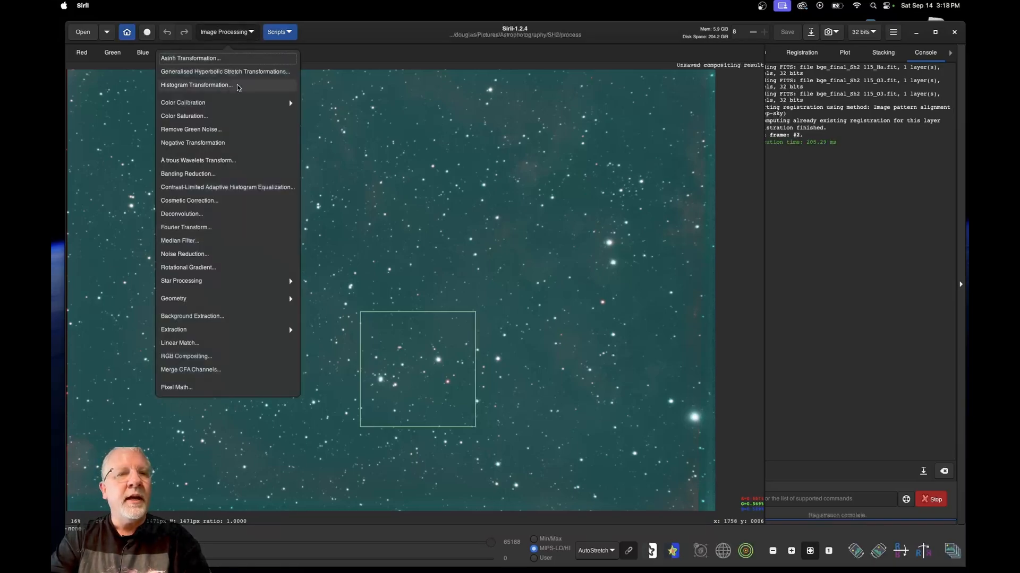
click(200, 106)
click(199, 75)
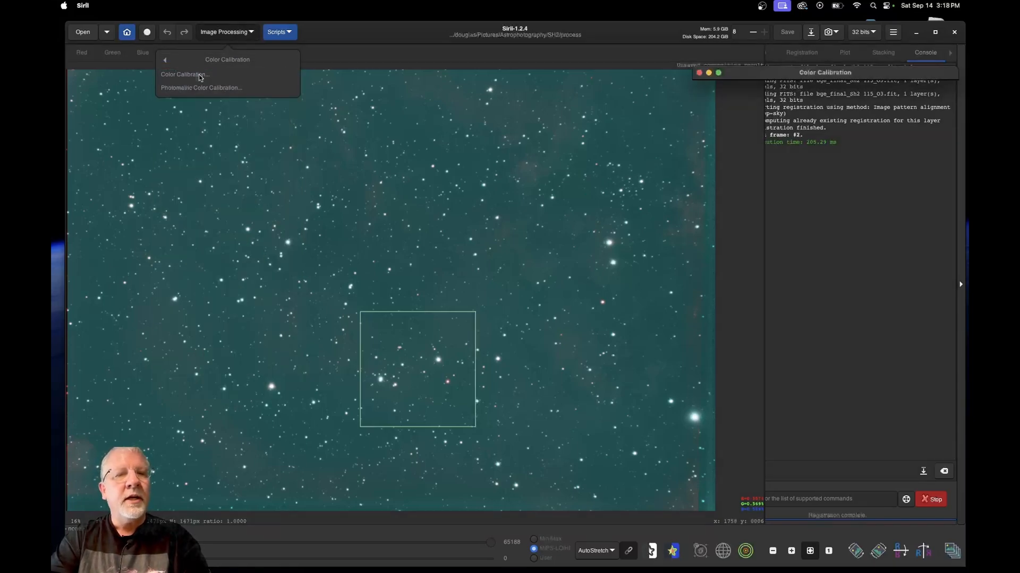
drag(632, 281, 658, 317)
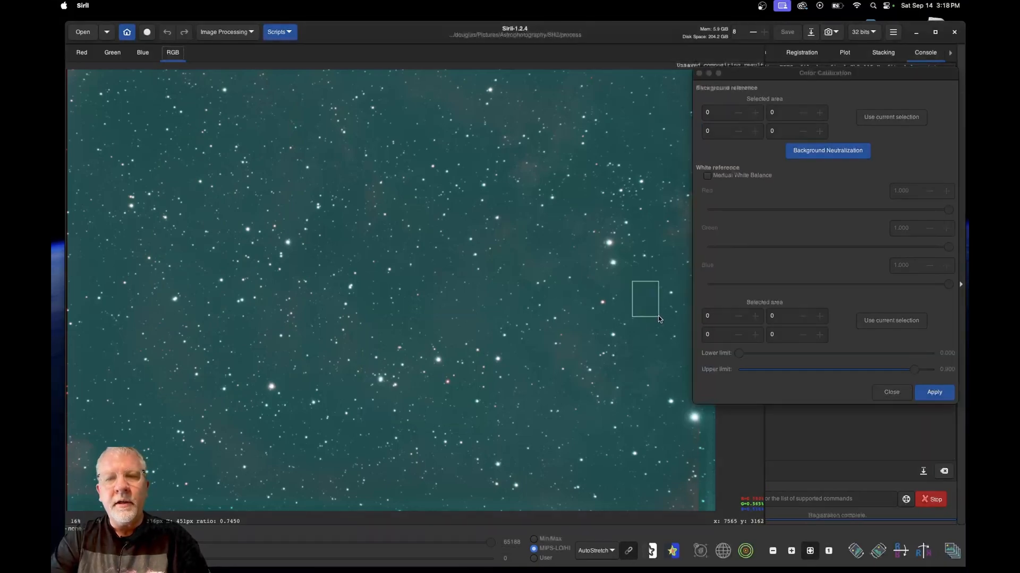
click(835, 152)
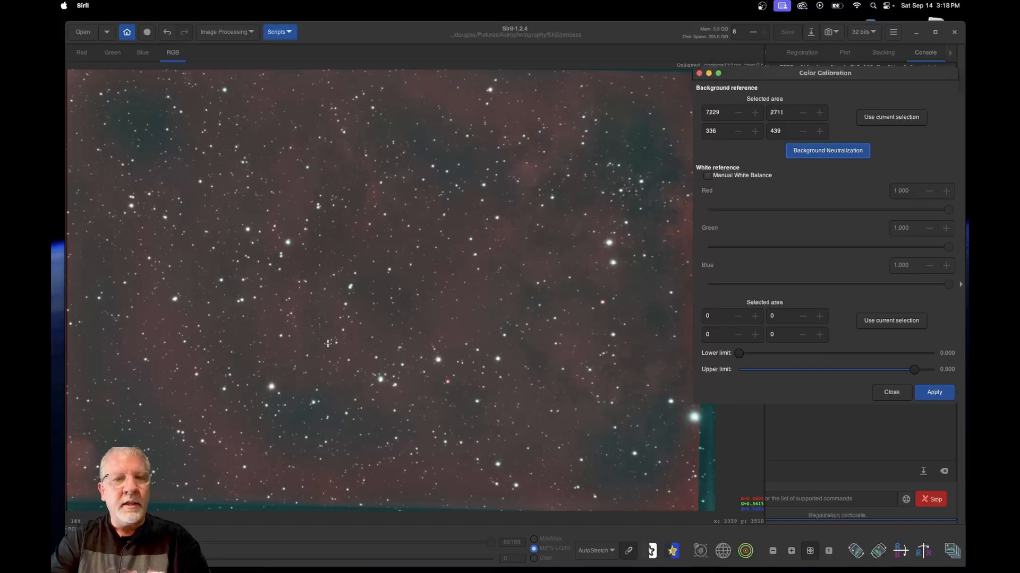
Step: Use an area left of and below the image centre as white reference and apply the colour calibration
drag(272, 298, 348, 368)
click(891, 320)
click(935, 393)
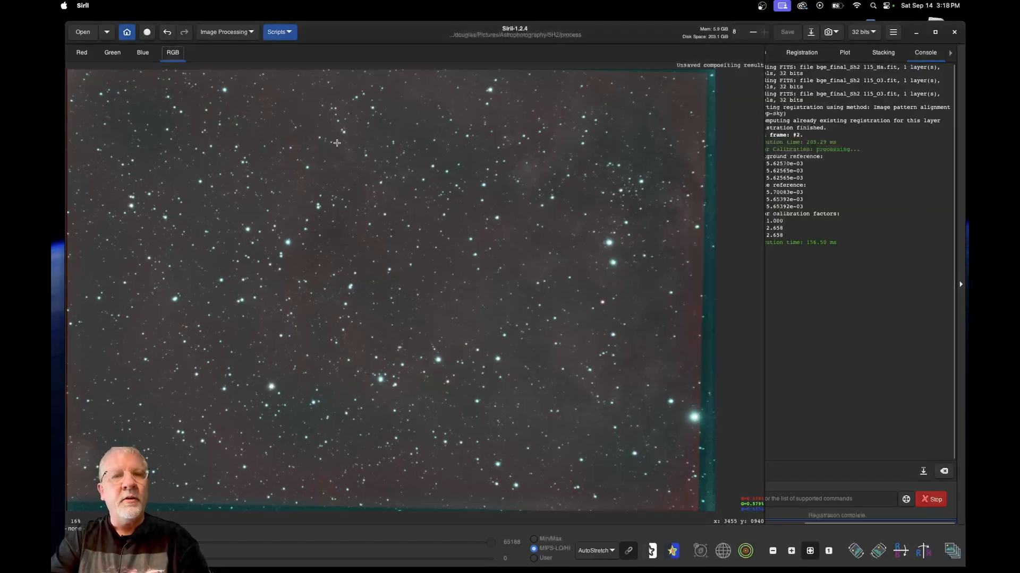
Step: Remove green noise from the composite with Average Neutral protection and lightness preserved
click(229, 33)
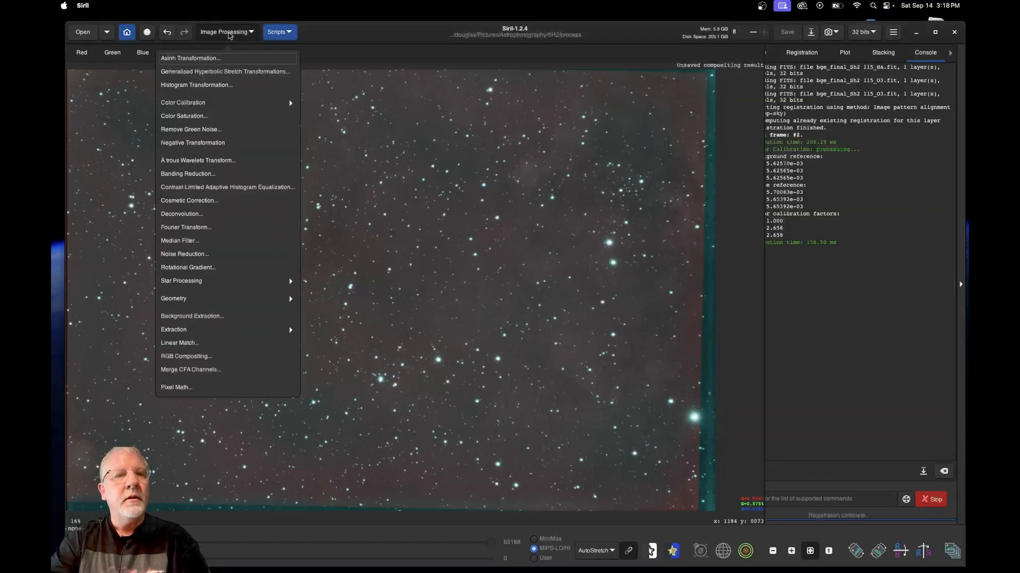
click(199, 130)
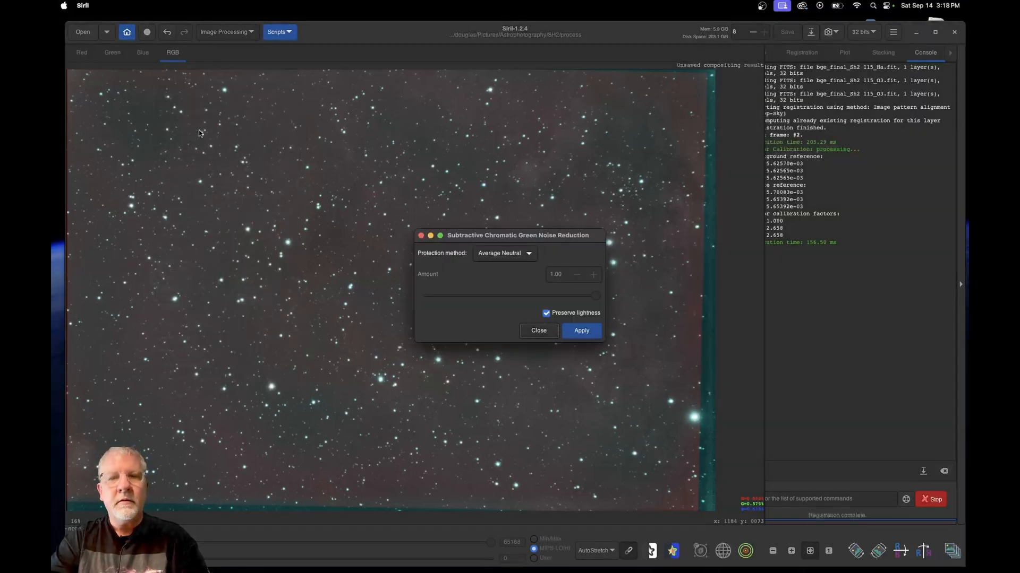
click(582, 330)
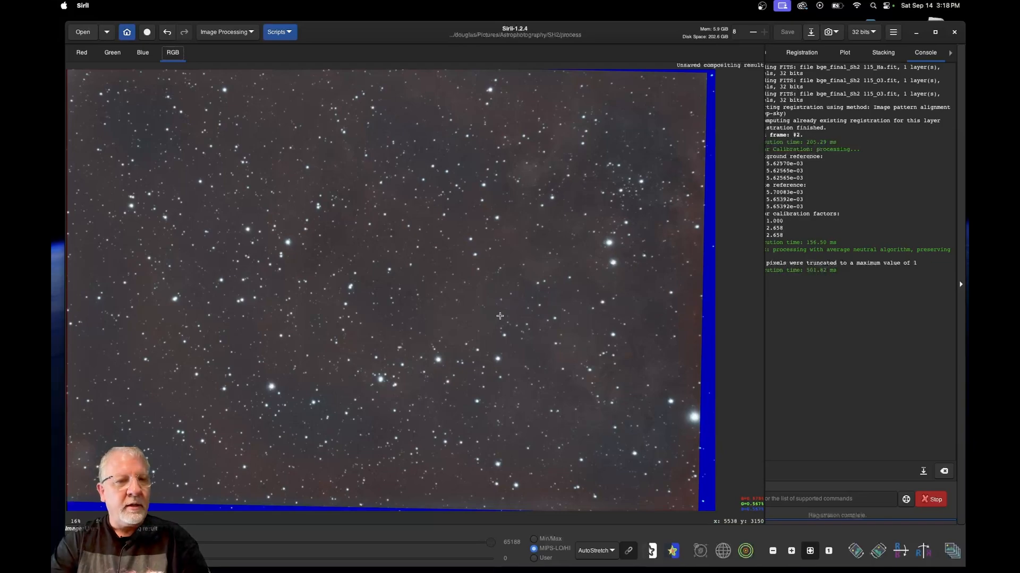
Step: Save the composite as HOO_compositing result.fit in the process folder, accepting the non-linear viewer mode
click(234, 32)
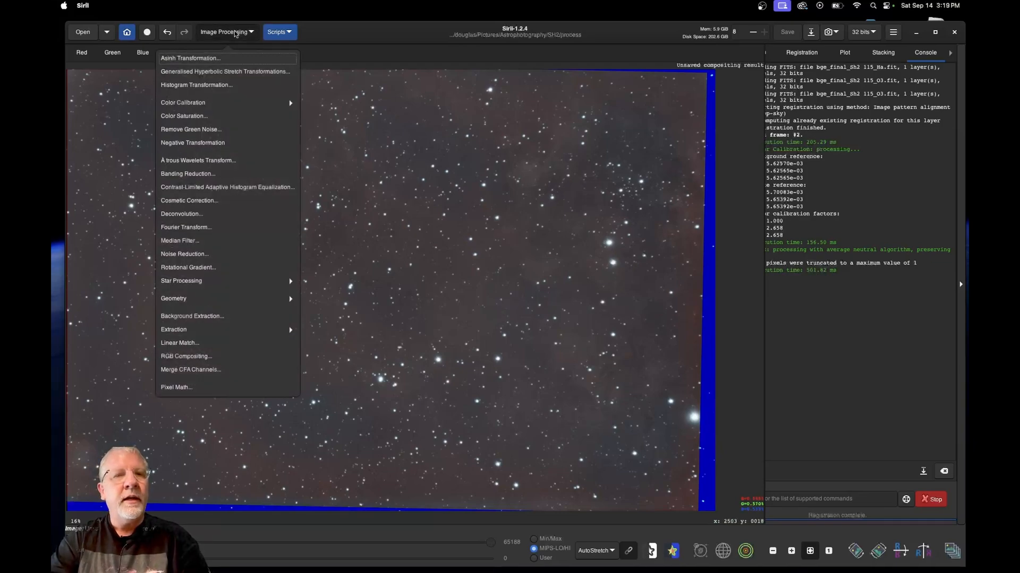
click(616, 37)
click(788, 33)
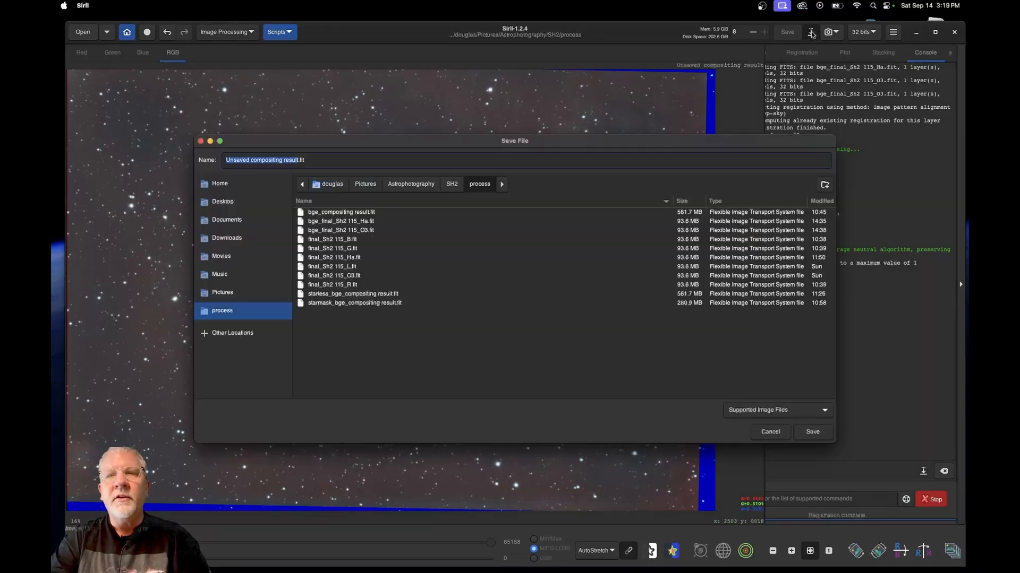
drag(250, 159, 210, 161)
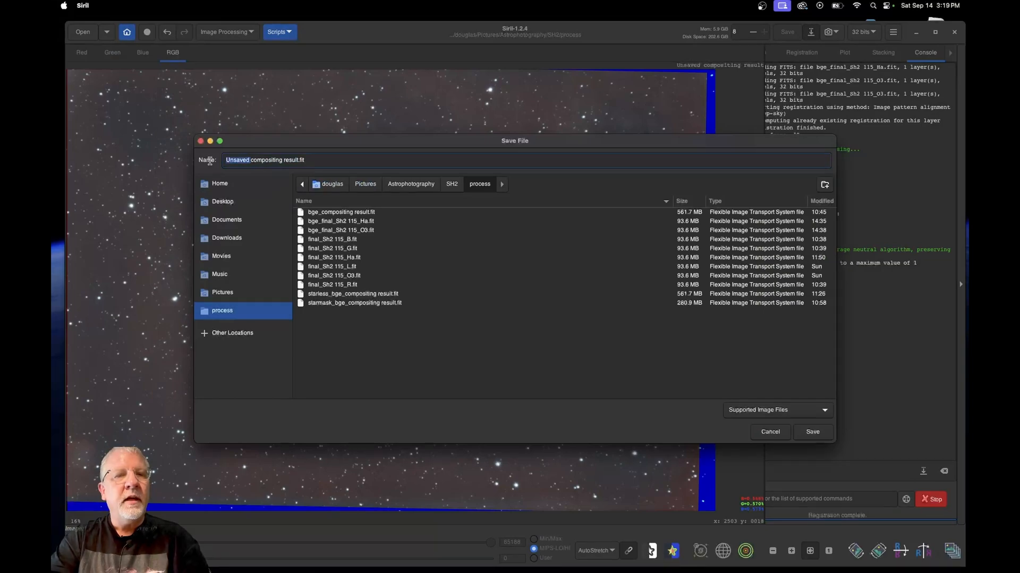
text(HOO)
key(Delete)
text(_)
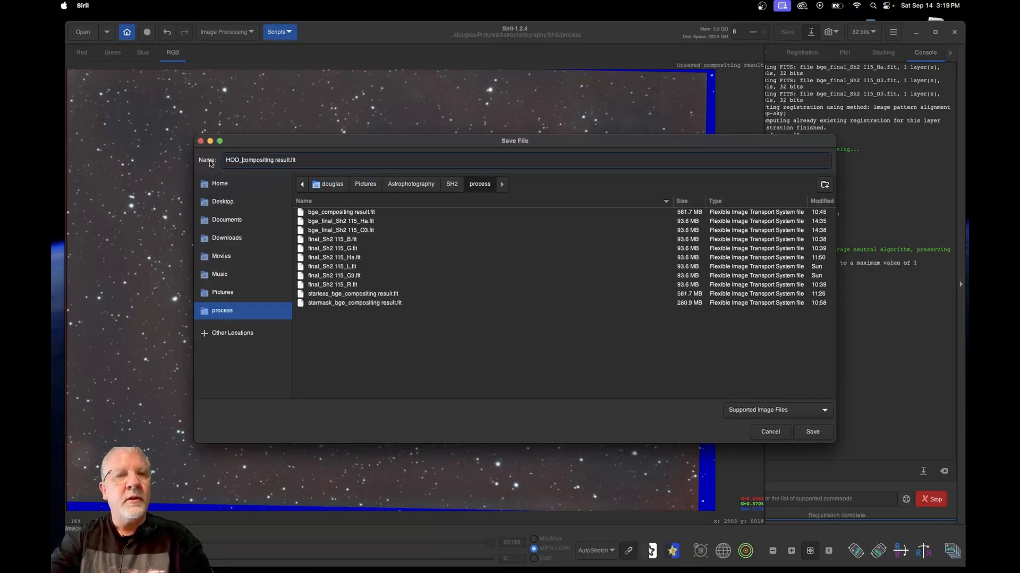
click(811, 430)
click(716, 307)
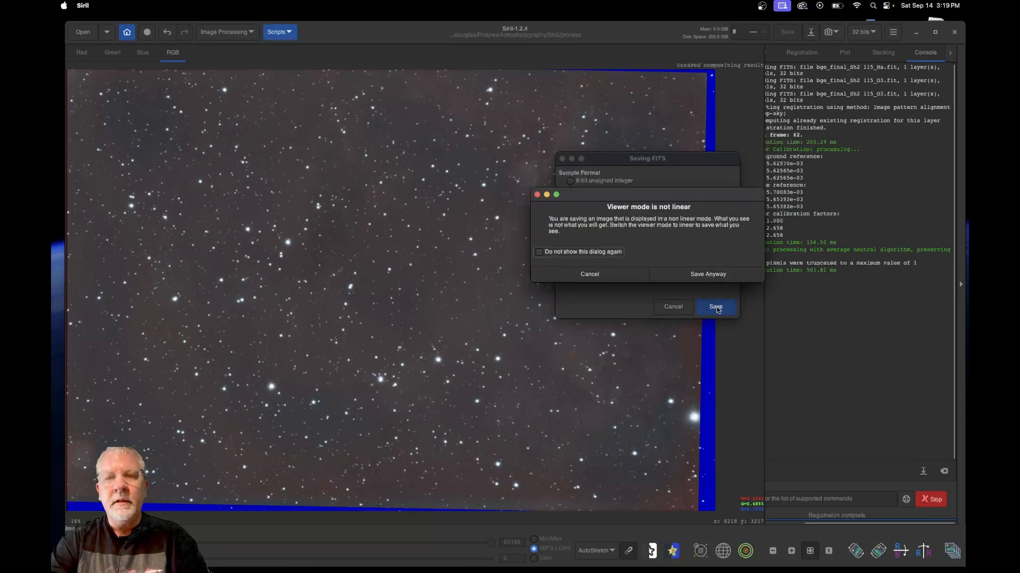
click(707, 274)
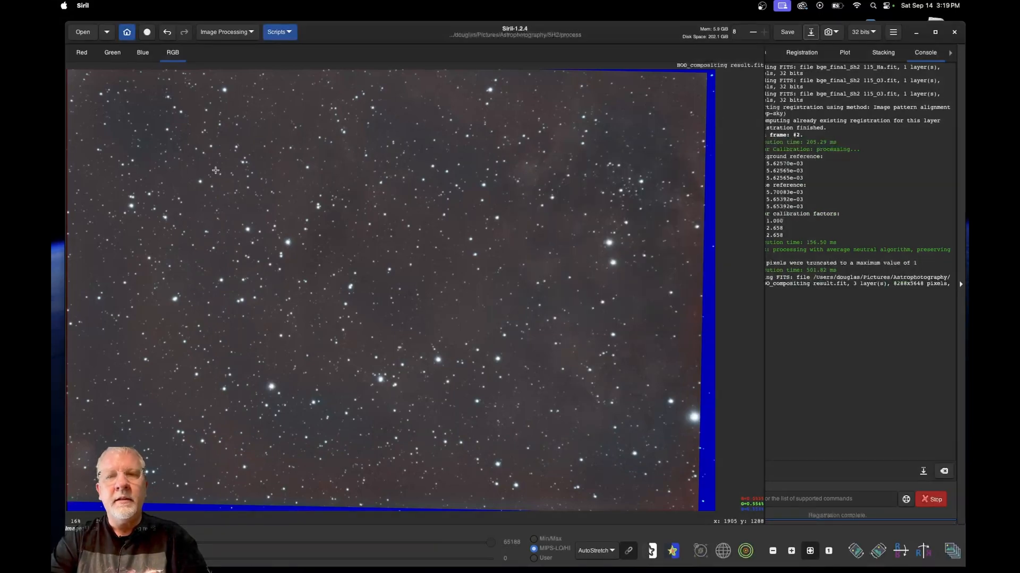
Step: Run StarNet Star Removal on the HOO composite with pre-stretch of the linear image enabled and no star mask
click(224, 33)
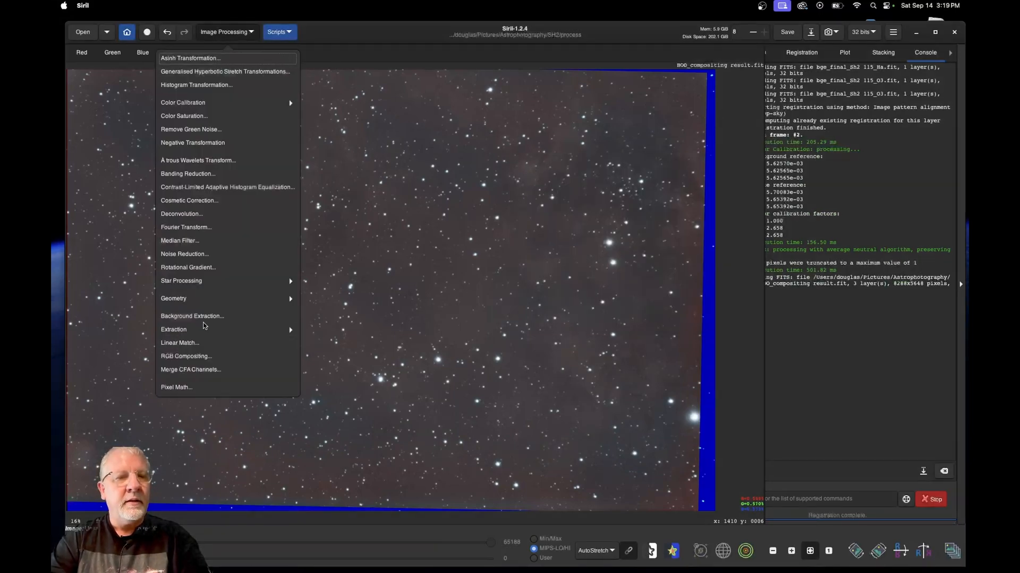
click(194, 286)
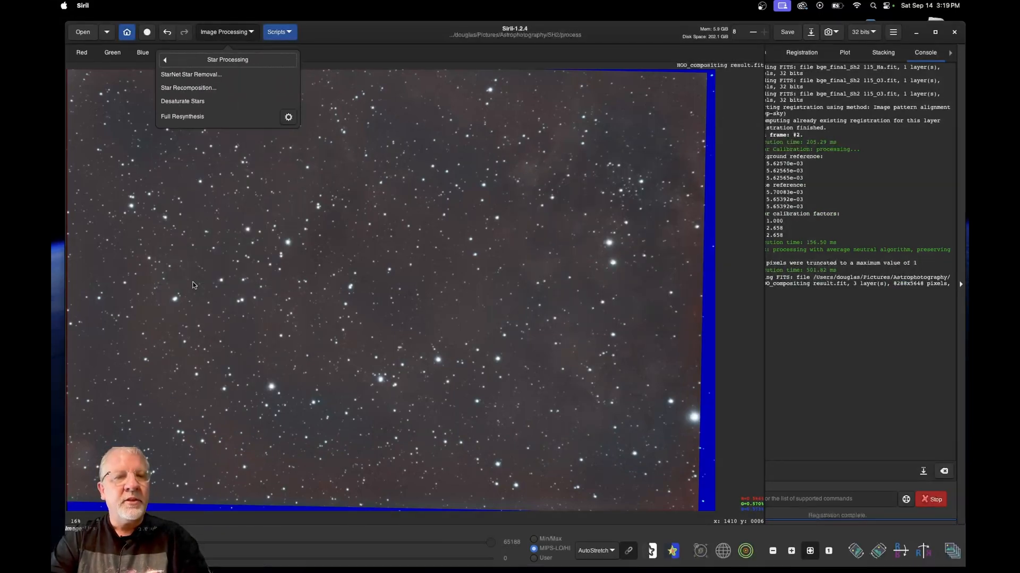
click(200, 75)
click(410, 252)
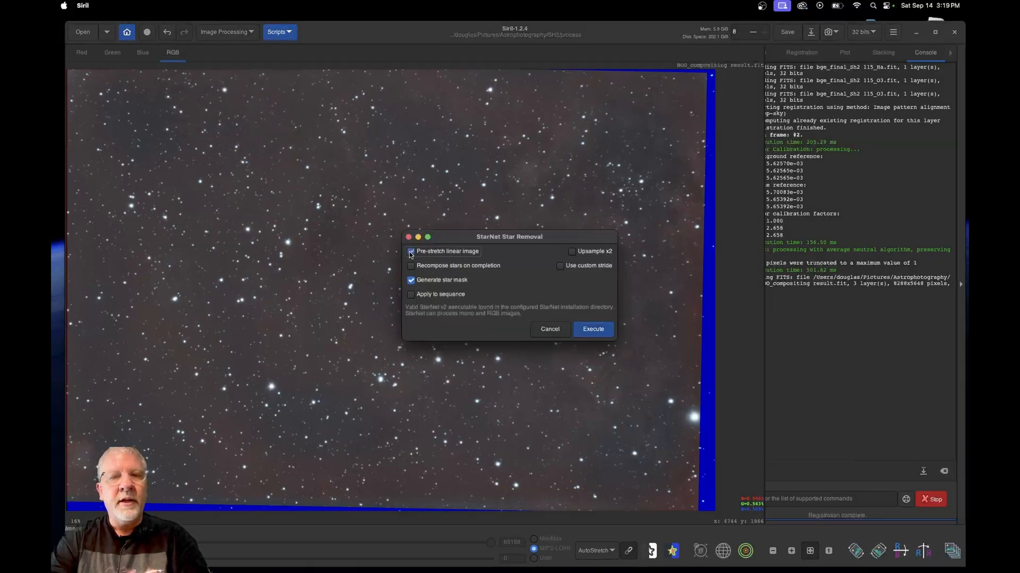
click(411, 280)
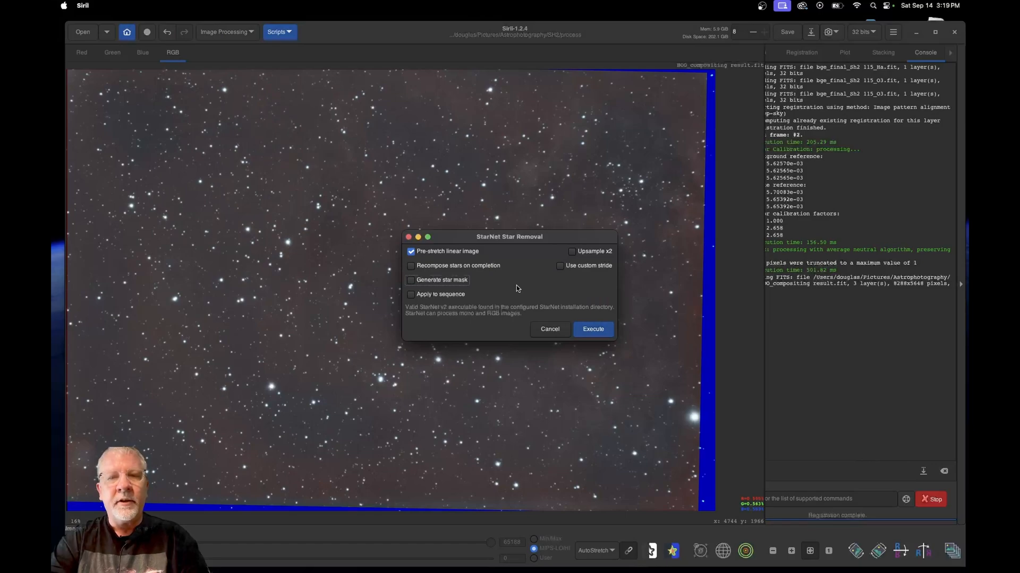
click(593, 330)
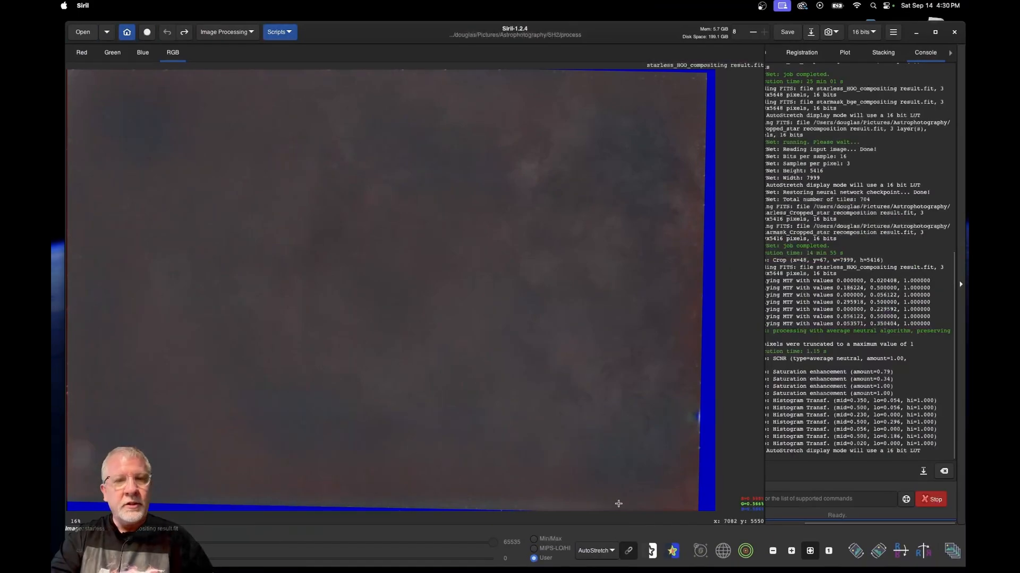
Step: Show the starless HOO image in Linear mode and apply histogram stretches with midtones about 0.094, midtones about 0.151, and shadows about 0.209
click(609, 553)
click(608, 459)
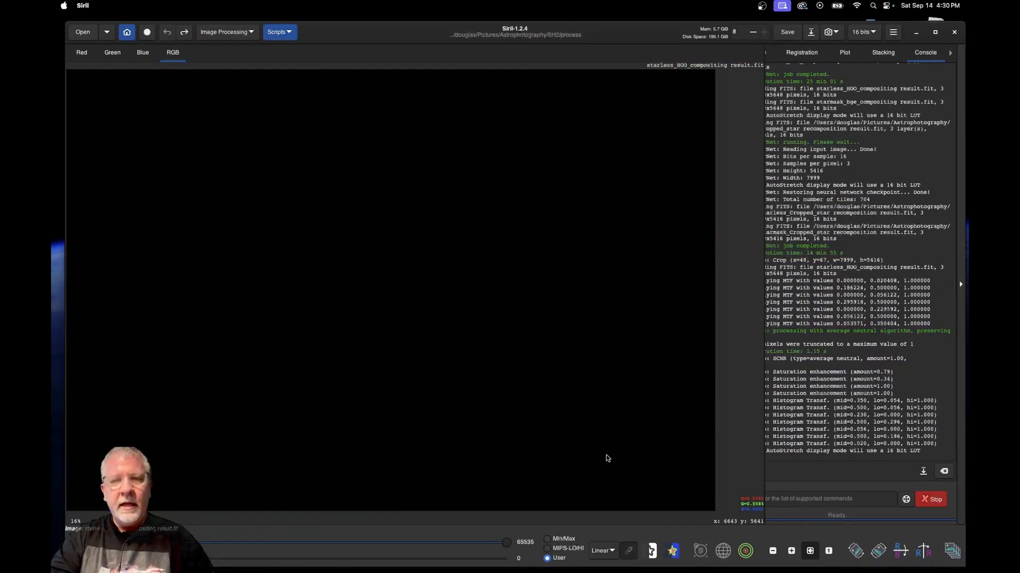
click(222, 33)
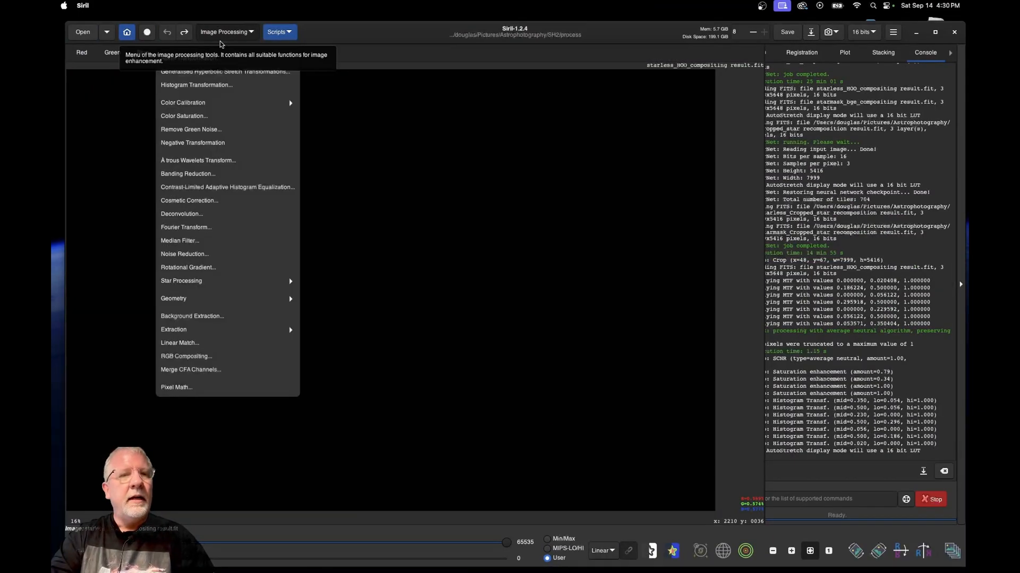
click(209, 89)
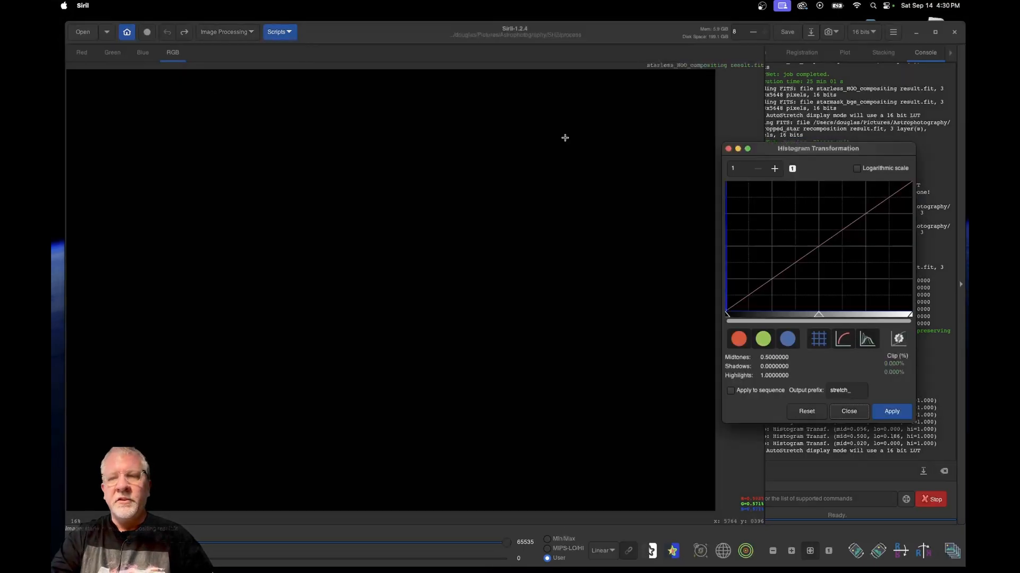
drag(818, 314, 764, 314)
click(892, 412)
click(891, 412)
click(892, 412)
Step: Apply further histogram transformations with midtones about 0.099, shadows about 0.161, and highlights about 0.418 with midtones about 0.507
drag(819, 314, 755, 314)
click(892, 412)
click(891, 411)
drag(910, 315, 795, 314)
click(892, 411)
Step: Apply two histogram transformations: shadows about 0.041 with midtones about 0.378, and shadows about 0.038 with midtones about 0.454
drag(727, 315, 733, 315)
click(892, 411)
drag(818, 315, 809, 315)
drag(727, 314, 732, 315)
click(892, 411)
Step: Finish stretching with shadows 0.031, midtones 0.603, highlights 0.719, and a final pass with midtones 0.532, highlights 0.844
drag(910, 315, 859, 315)
drag(792, 314, 811, 315)
click(891, 411)
drag(910, 314, 883, 318)
click(892, 412)
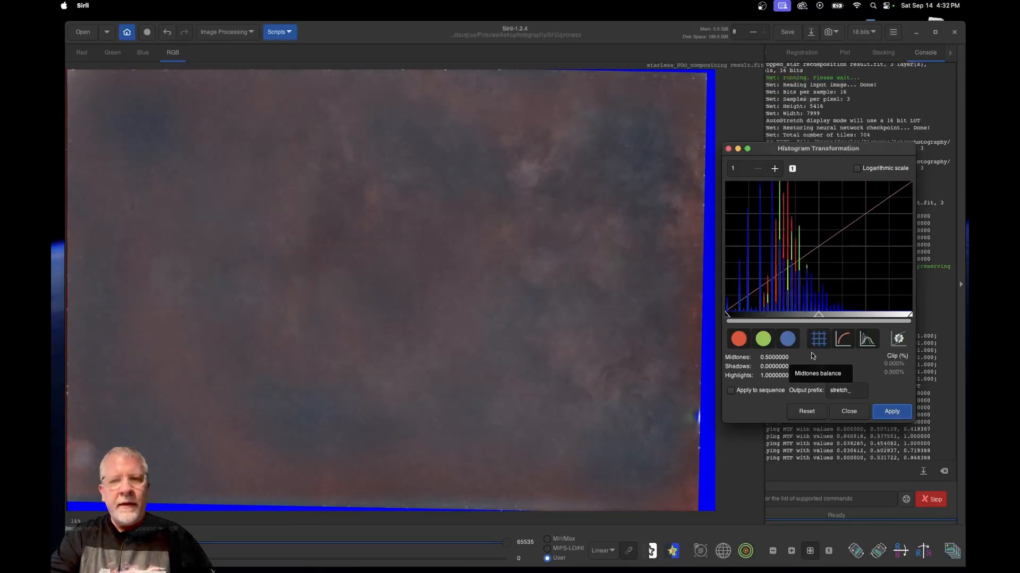
click(849, 411)
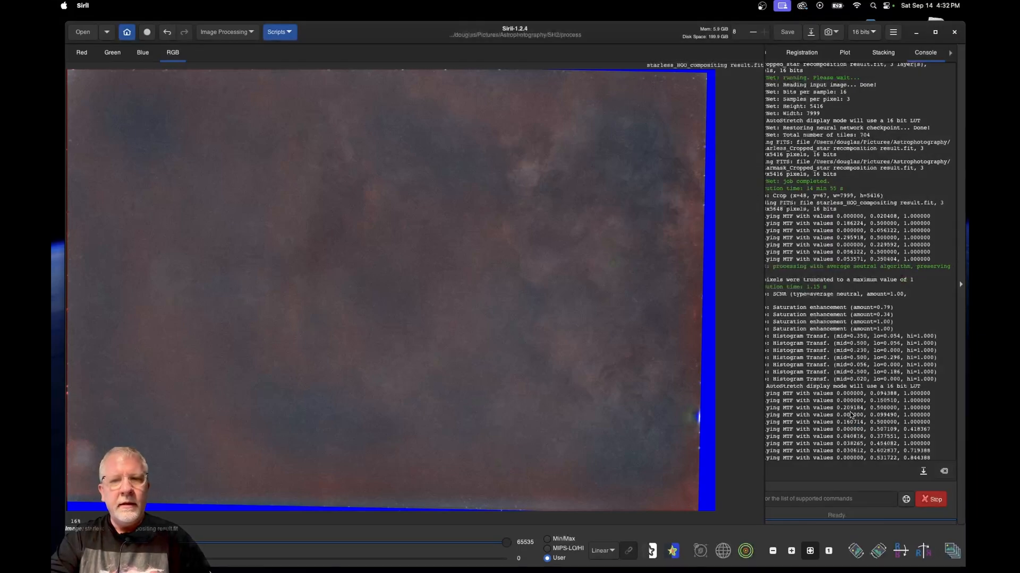
Step: Set the Pink-Red / Red-Orange saturation amount of the starless HOO image to -0.82 and apply it
click(235, 33)
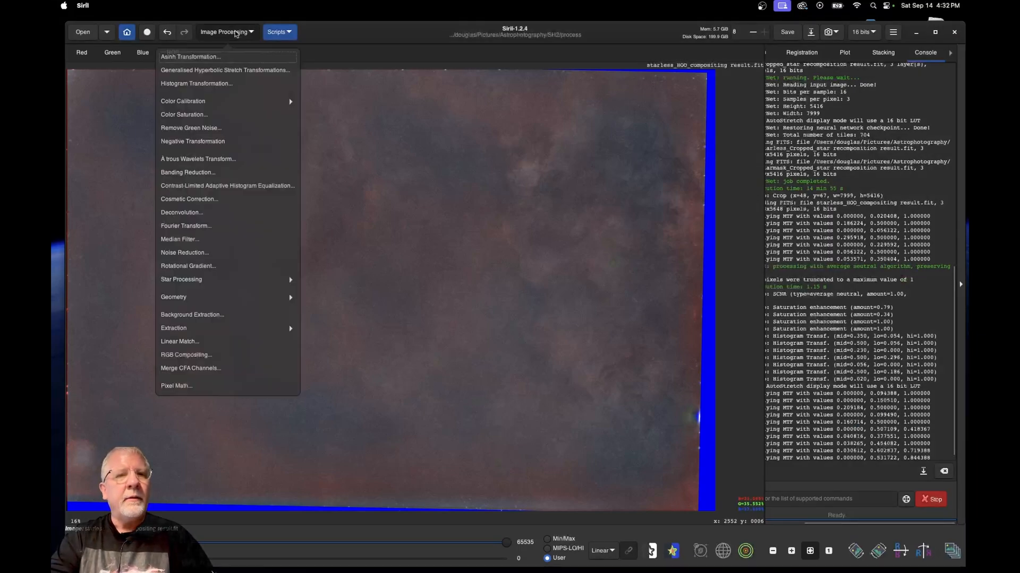
click(202, 117)
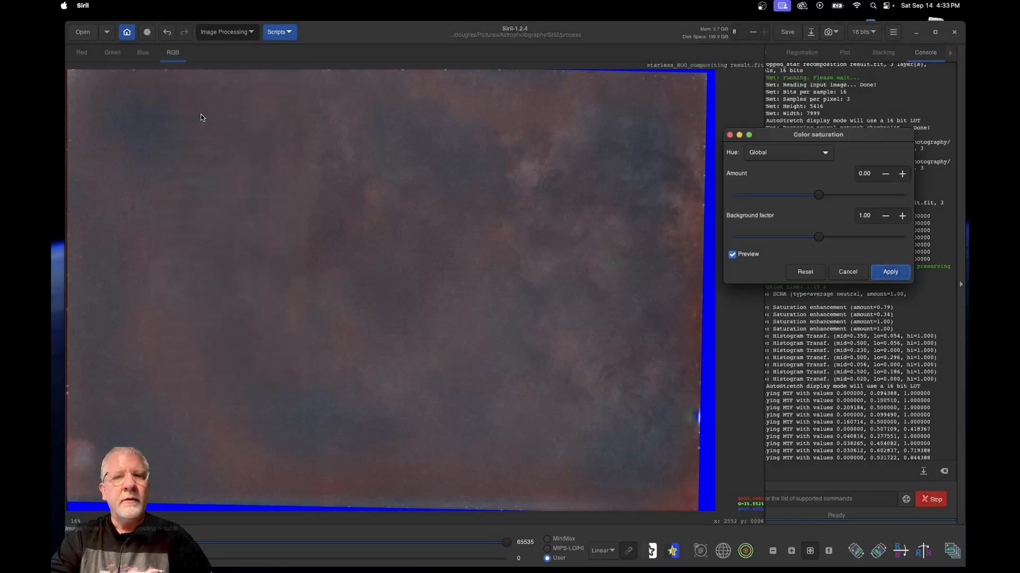
click(774, 158)
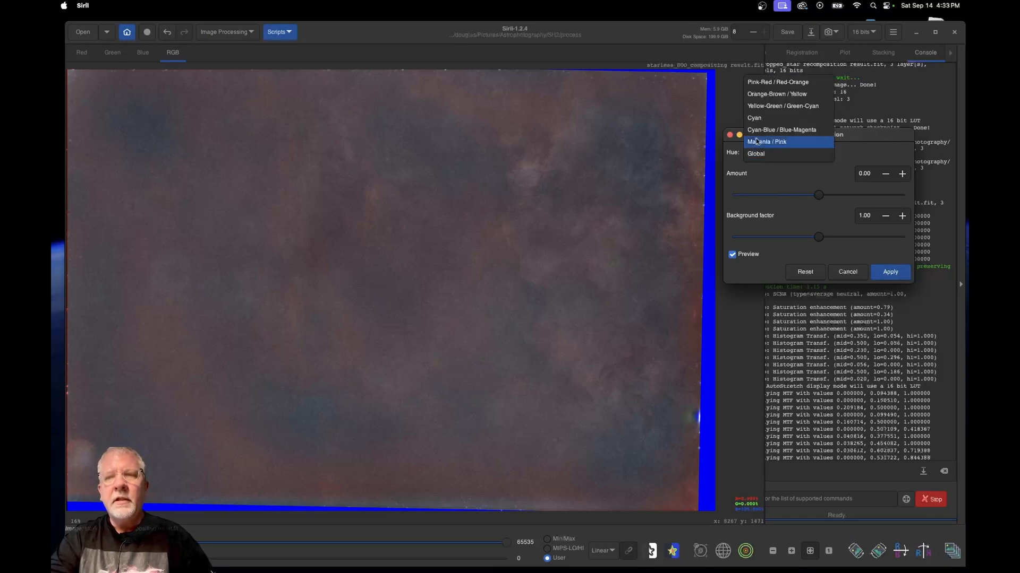
click(768, 79)
drag(824, 196, 878, 196)
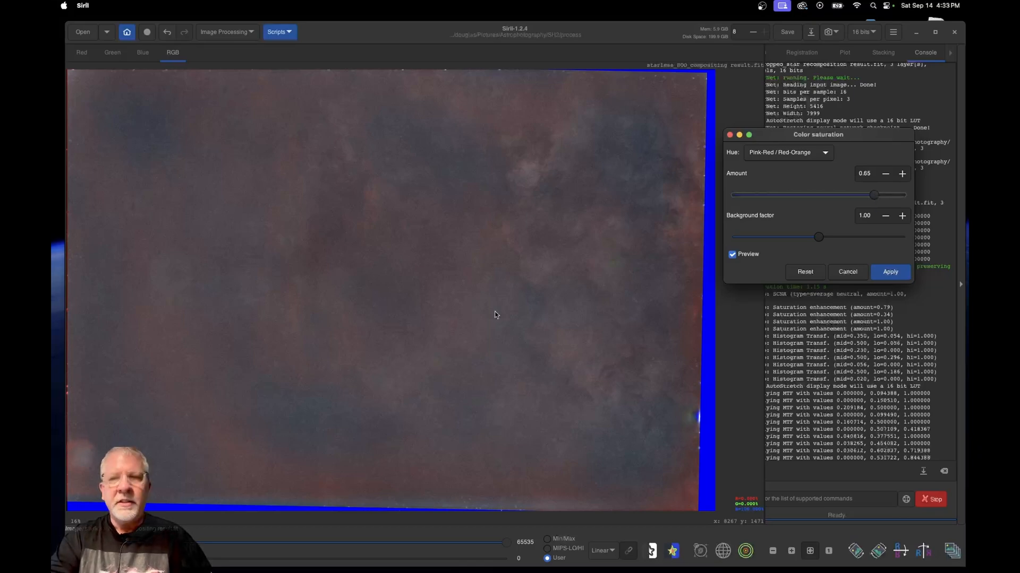
drag(875, 195, 760, 197)
mouse_move(761, 198)
mouse_down()
mouse_move(734, 198)
mouse_move(750, 197)
mouse_up()
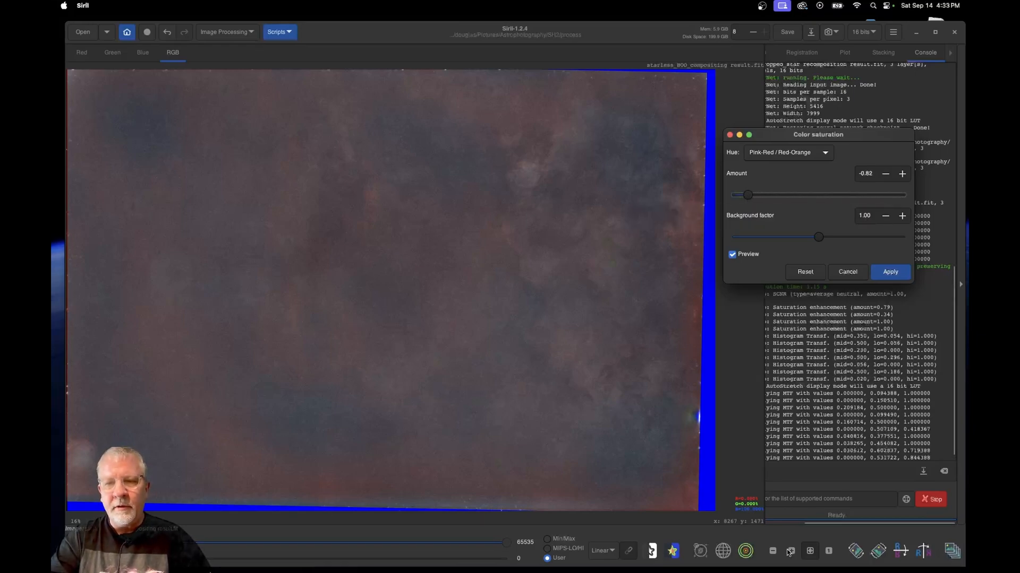
click(897, 285)
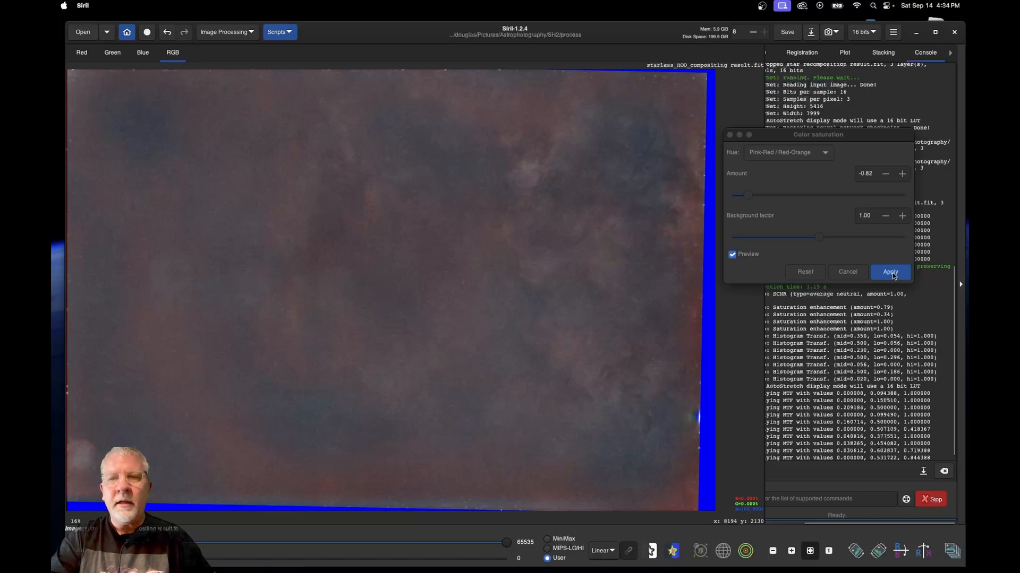
Step: Raise the Orange-Brown / Yellow saturation amount of the starless HOO image and apply it
click(226, 32)
click(218, 117)
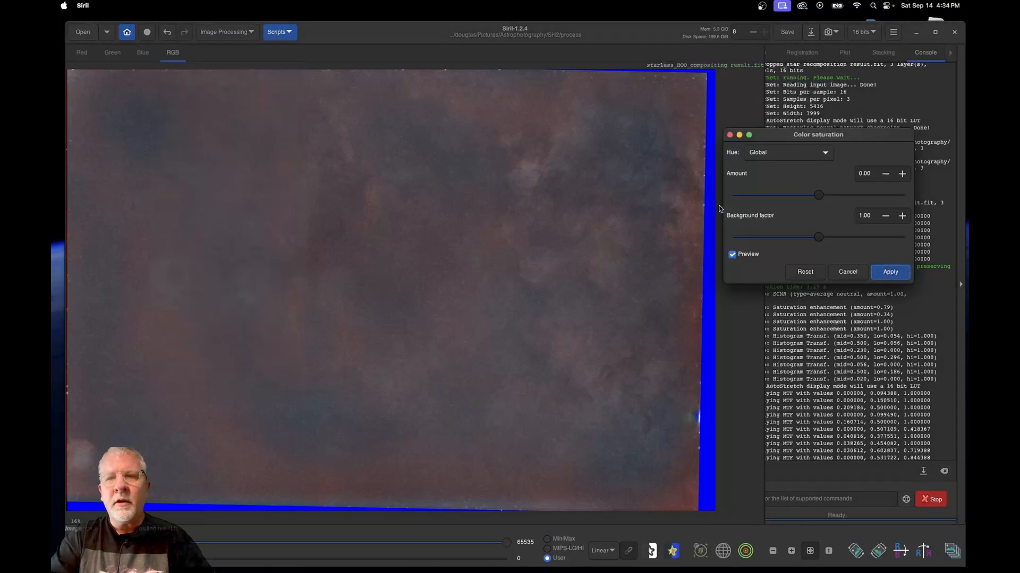
click(777, 152)
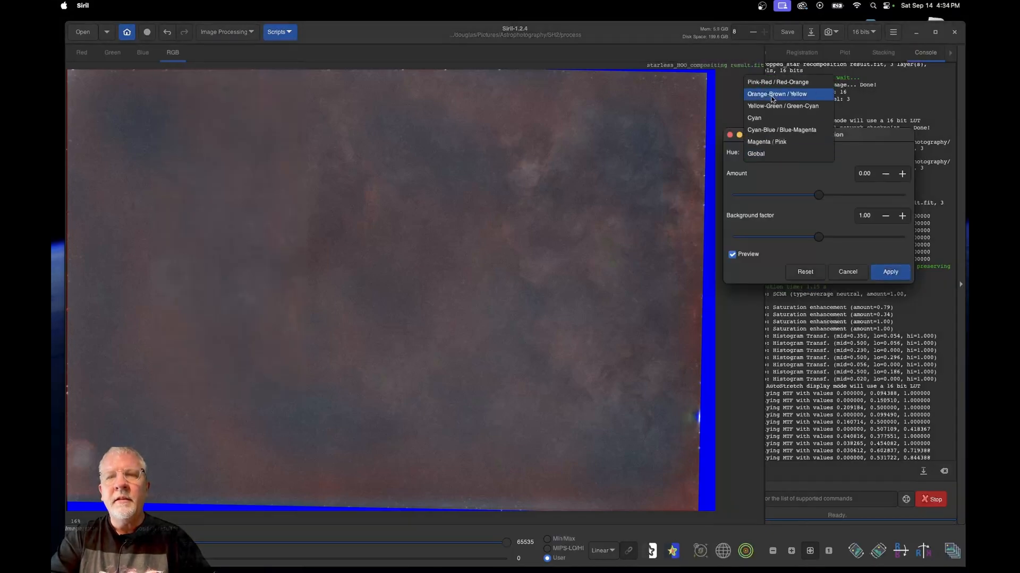
click(772, 94)
drag(818, 197, 858, 198)
drag(858, 198, 908, 198)
click(890, 272)
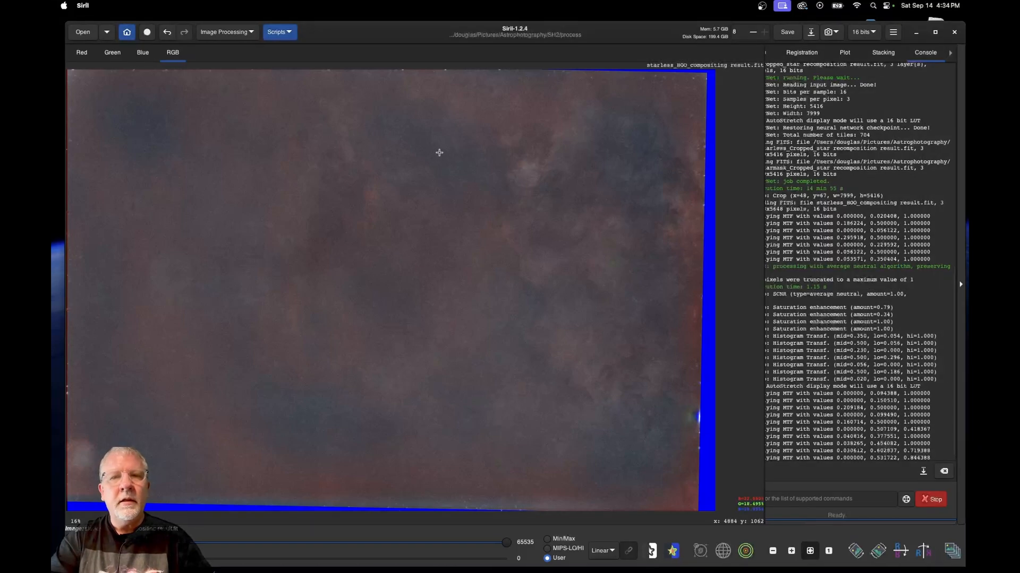
Step: Set the Cyan-Blue / Blue-Magenta saturation amount to 0.35 and apply it
click(240, 33)
click(191, 116)
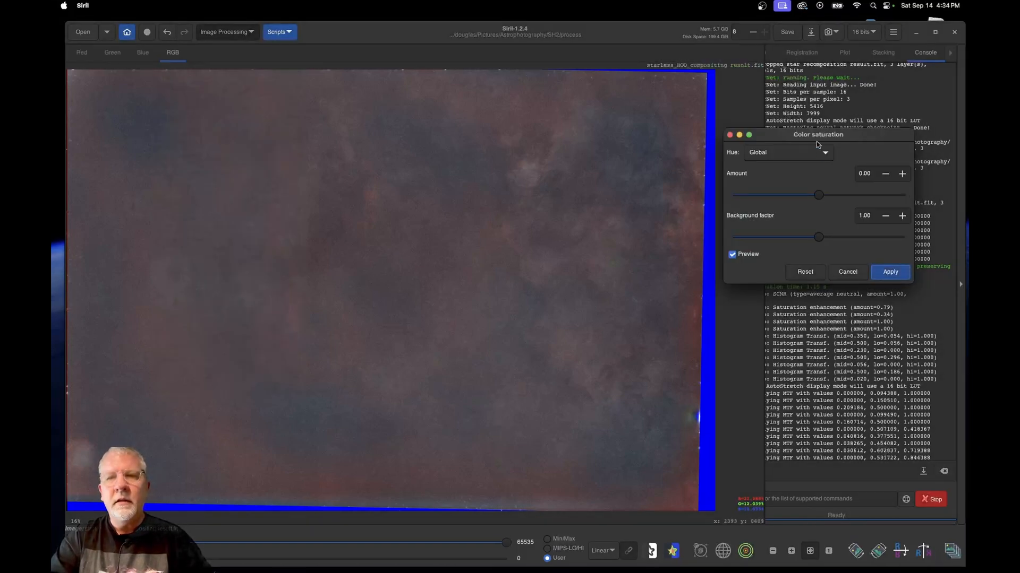
click(818, 152)
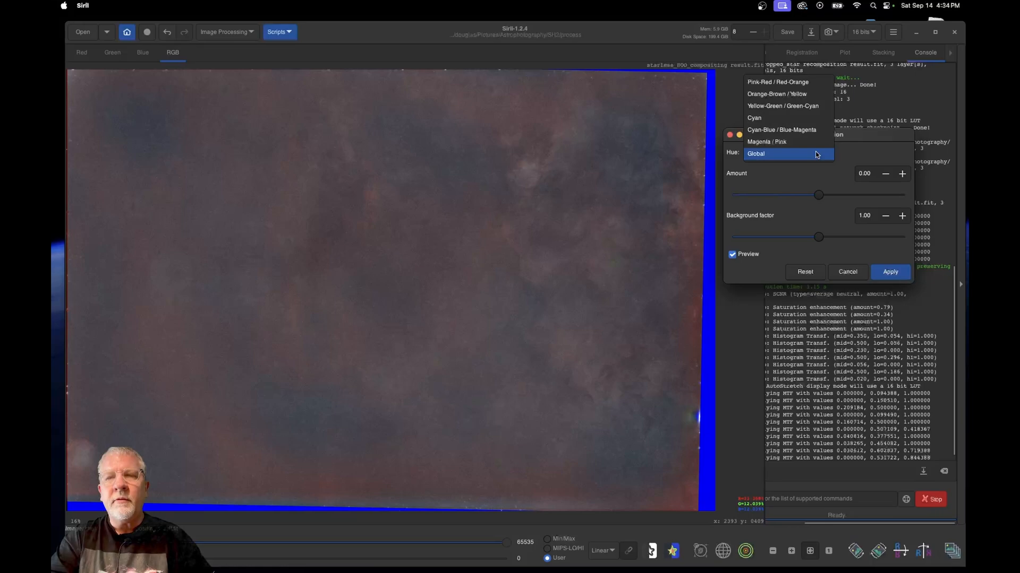
click(785, 131)
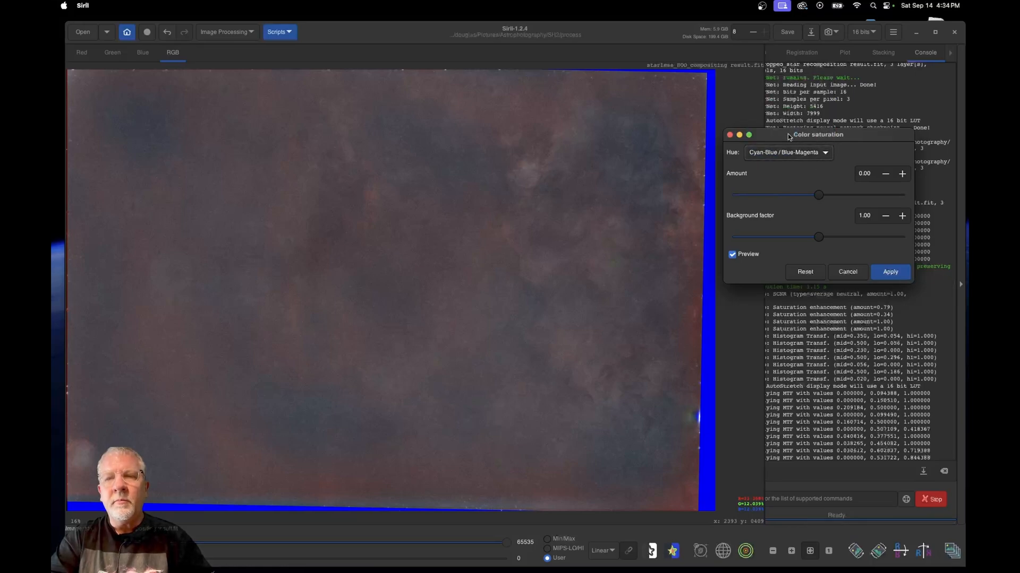
drag(821, 198, 844, 195)
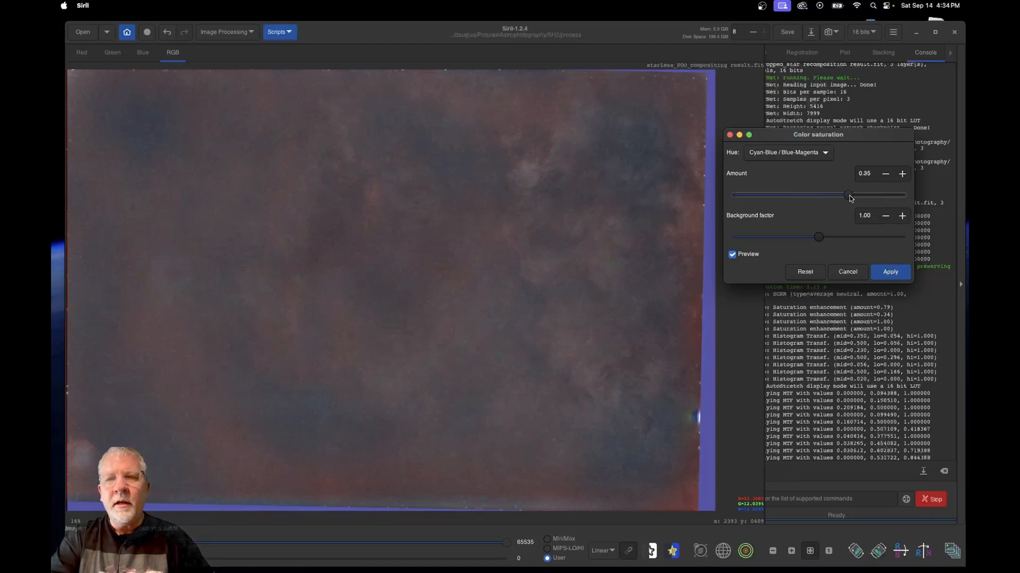
click(888, 273)
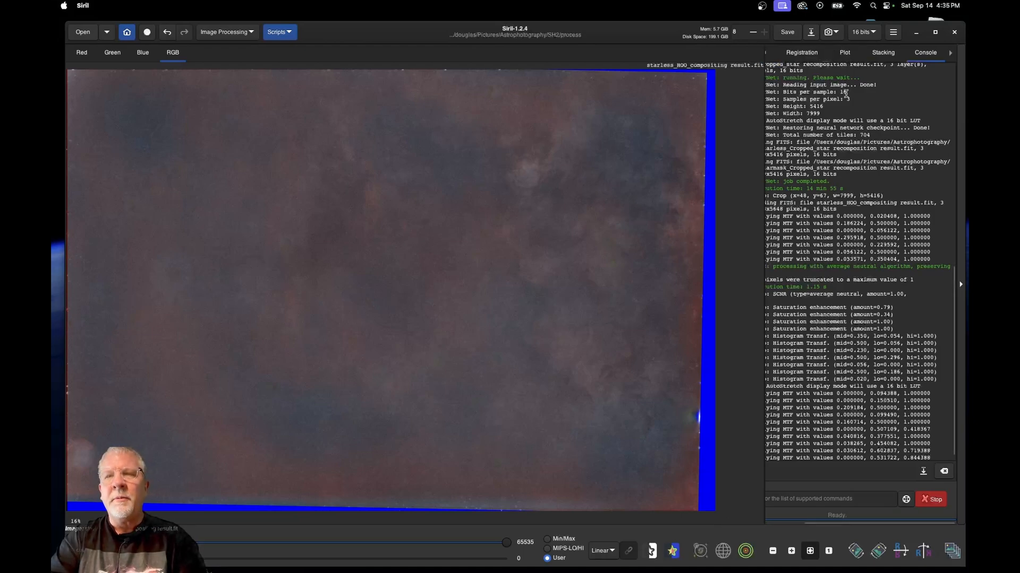
Step: Save the image in the process folder as a TIFF named PS_starless_HOO_compositing result
click(811, 33)
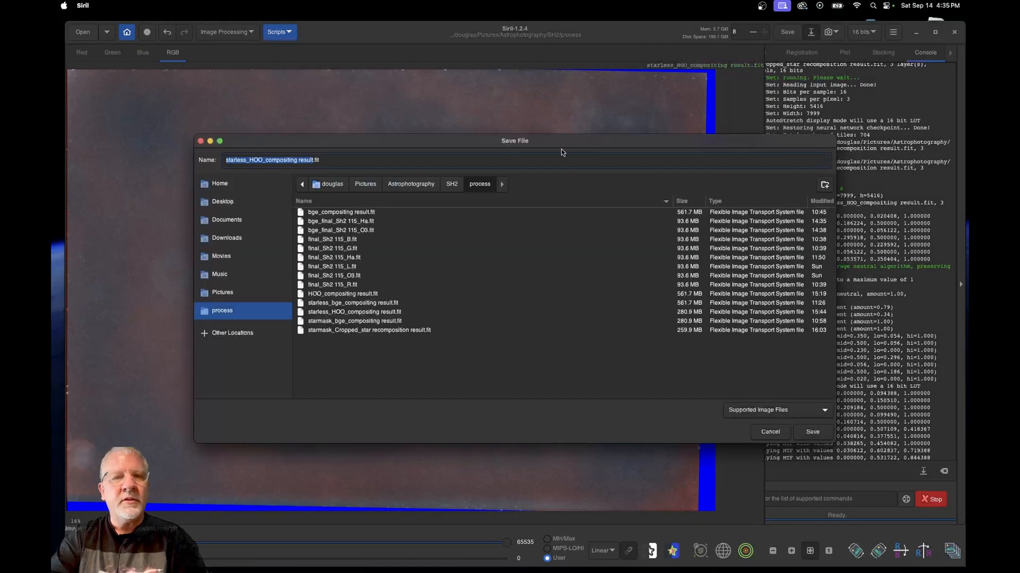
key(Left)
text(PS_)
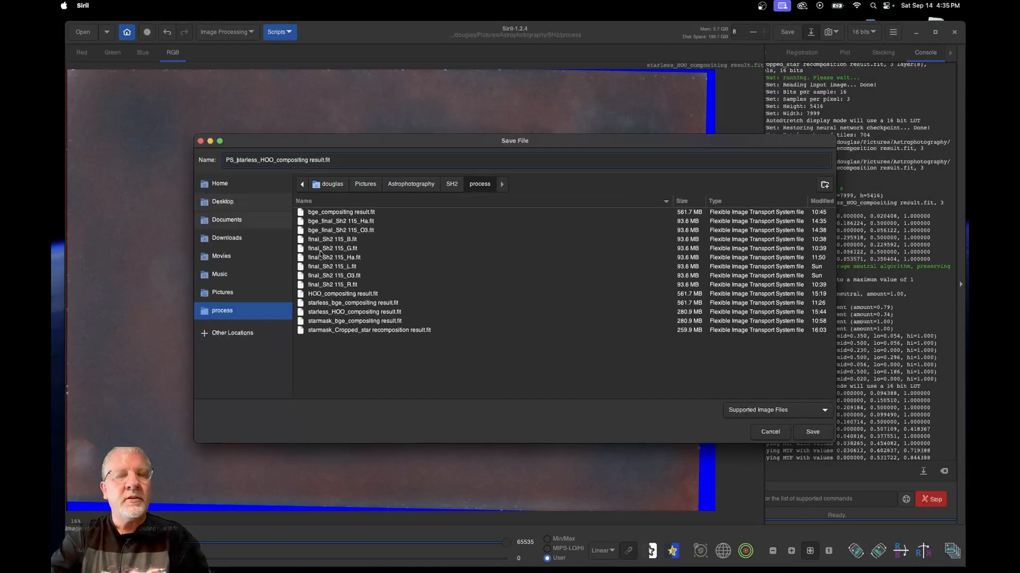
click(811, 412)
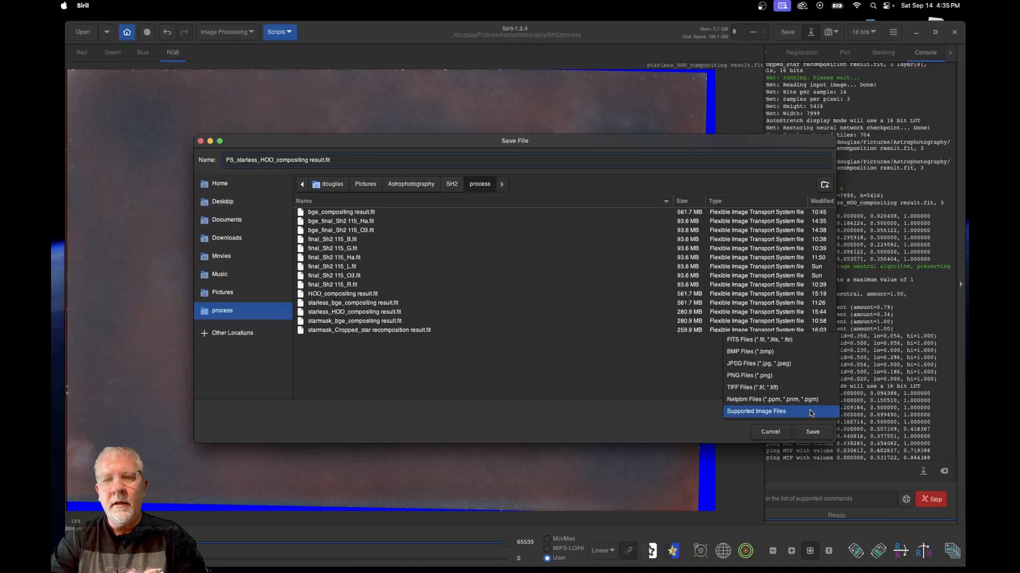
click(766, 388)
click(804, 432)
click(831, 317)
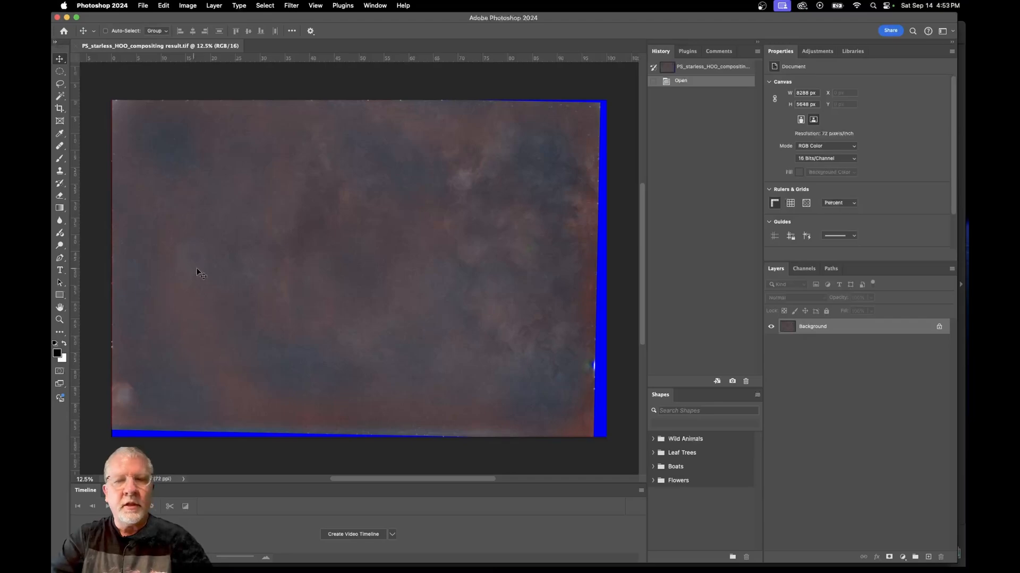
Step: In Photoshop, heal the faint bluish patch in the image's left-middle area with a Healing Brush enlarged to 950 px
scroll(183, 209, up, 5)
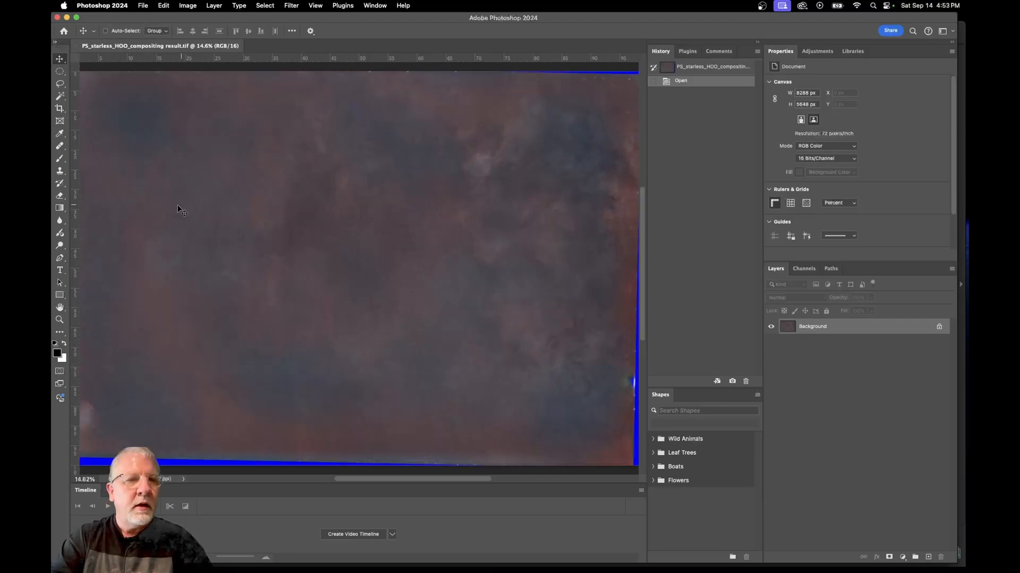
drag(183, 211, 277, 229)
click(508, 260)
scroll(319, 239, left, 3)
click(60, 146)
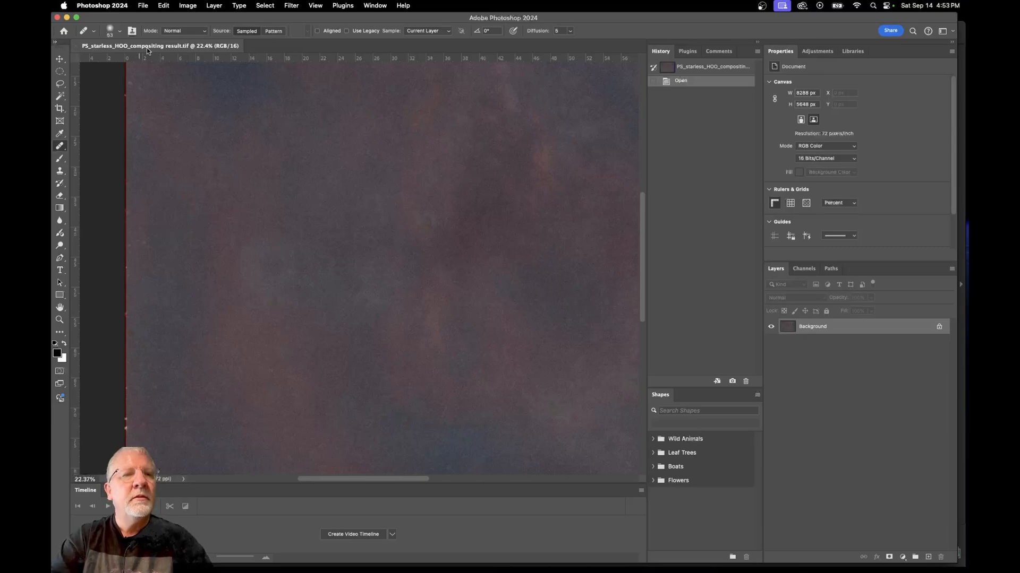
click(119, 33)
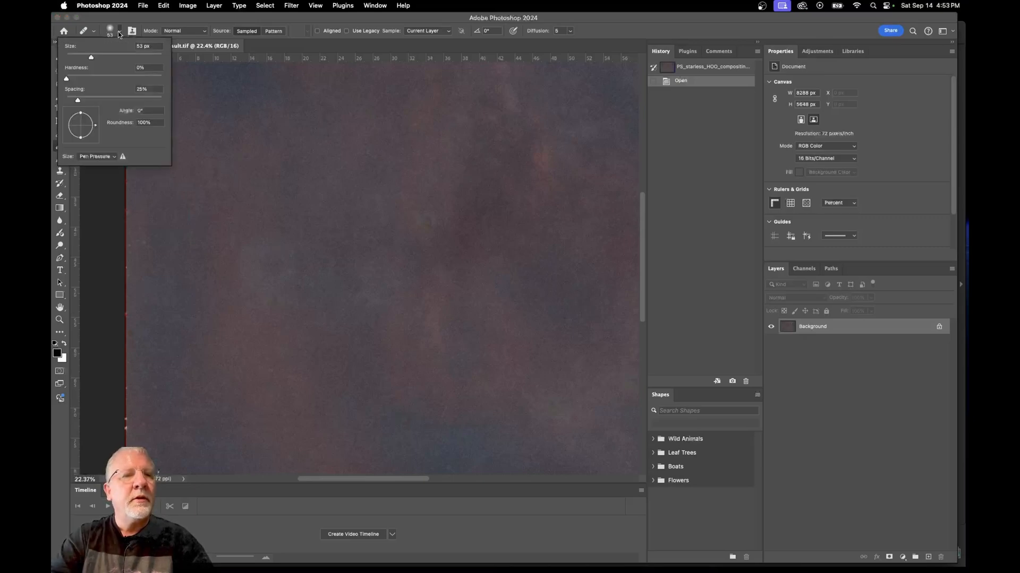
drag(91, 58, 153, 58)
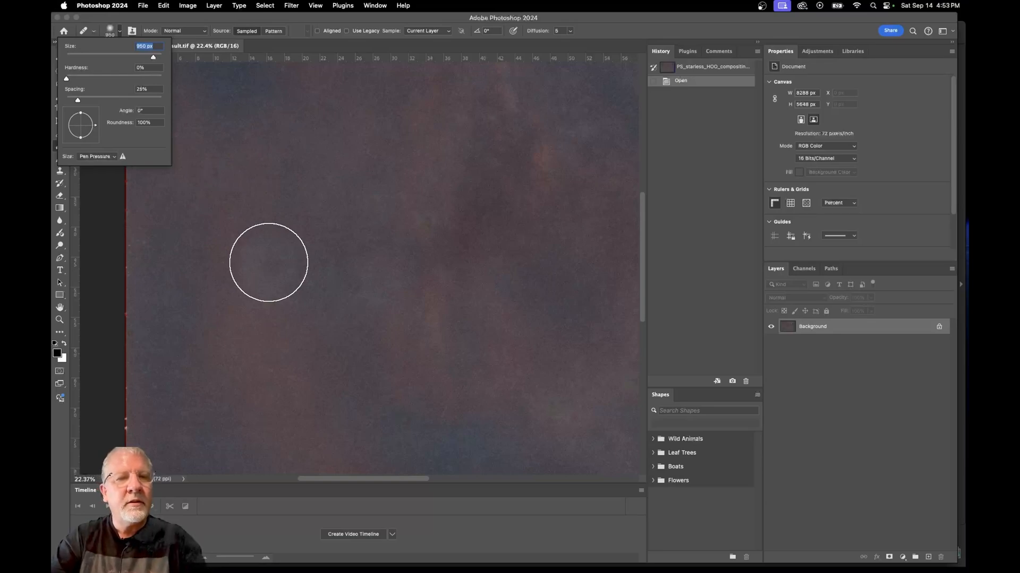
alt+click(242, 225)
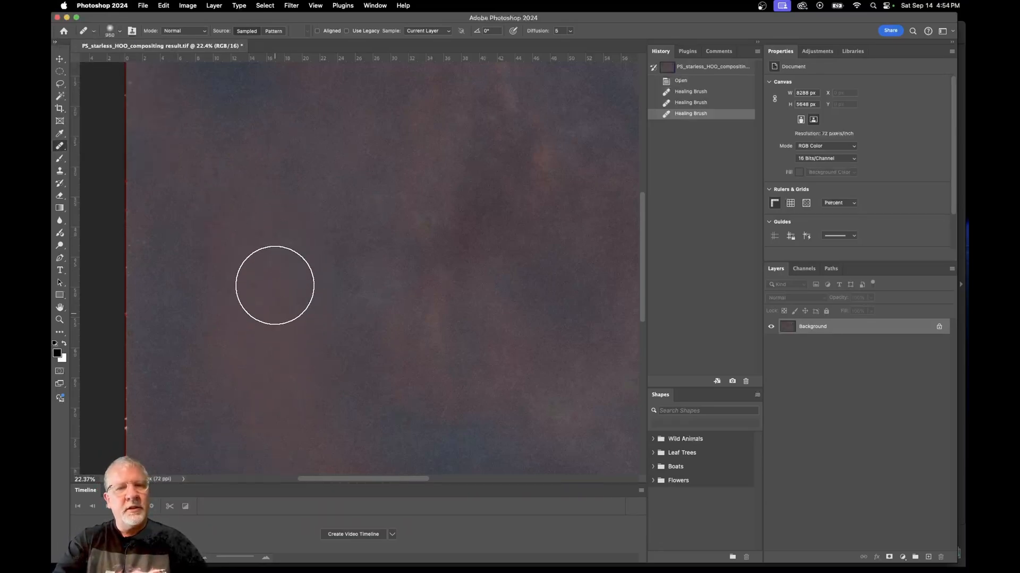
click(276, 240)
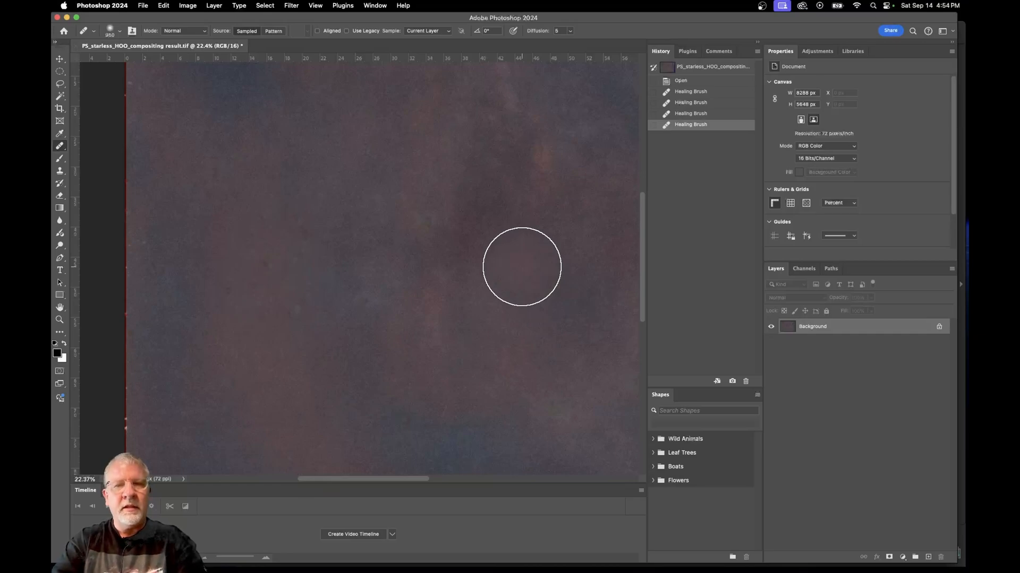
Step: Add a Selective Color adjustment layer named black that sets Black to +11% for the Blacks
scroll(521, 266, down, 5)
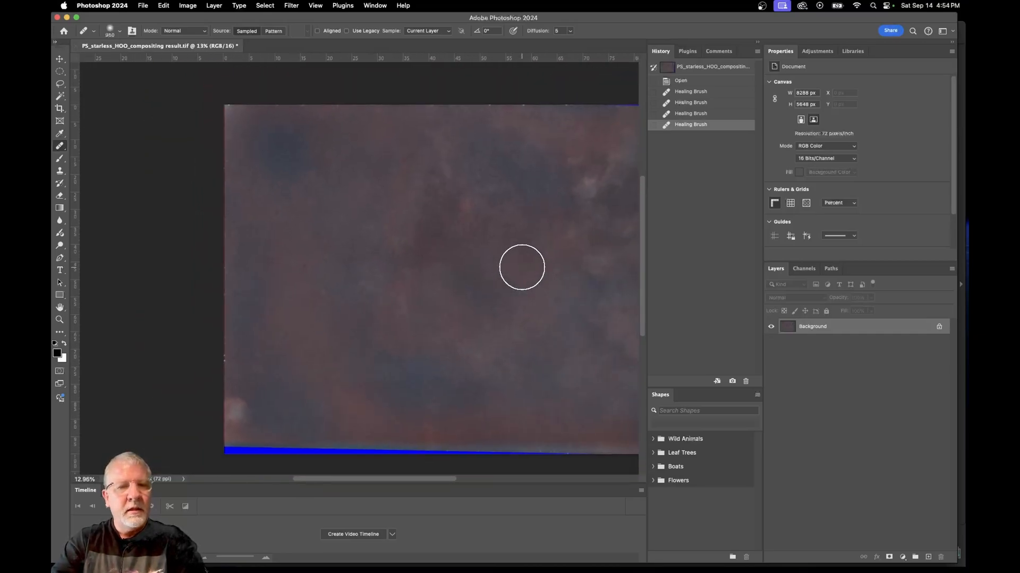
scroll(522, 266, right, 5)
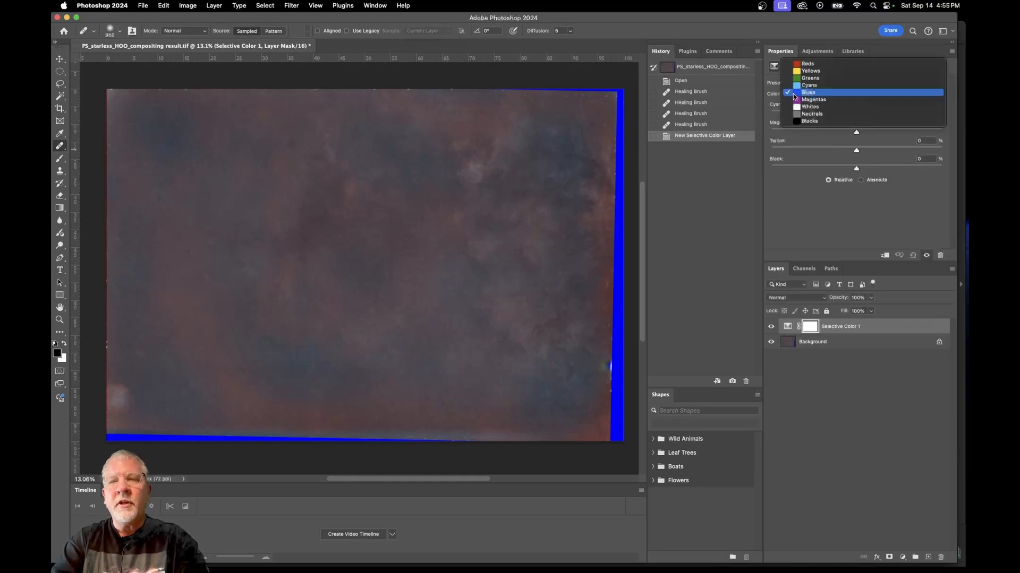
click(799, 121)
drag(856, 169, 866, 169)
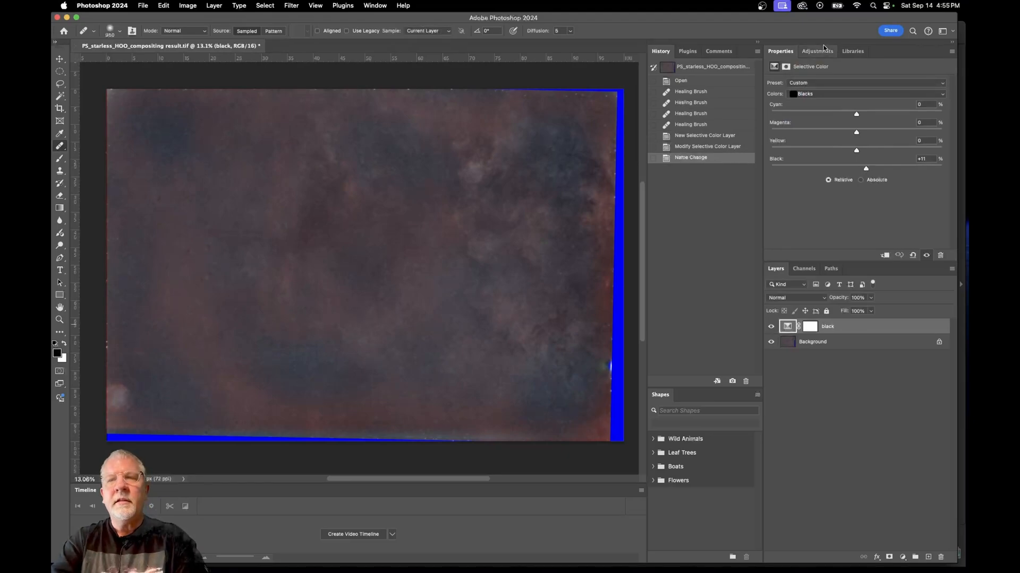
Step: Add a Selective Color layer named red, with Reds at Cyan -13%, Magenta -9%, Yellow +2% and Black +16%
click(819, 51)
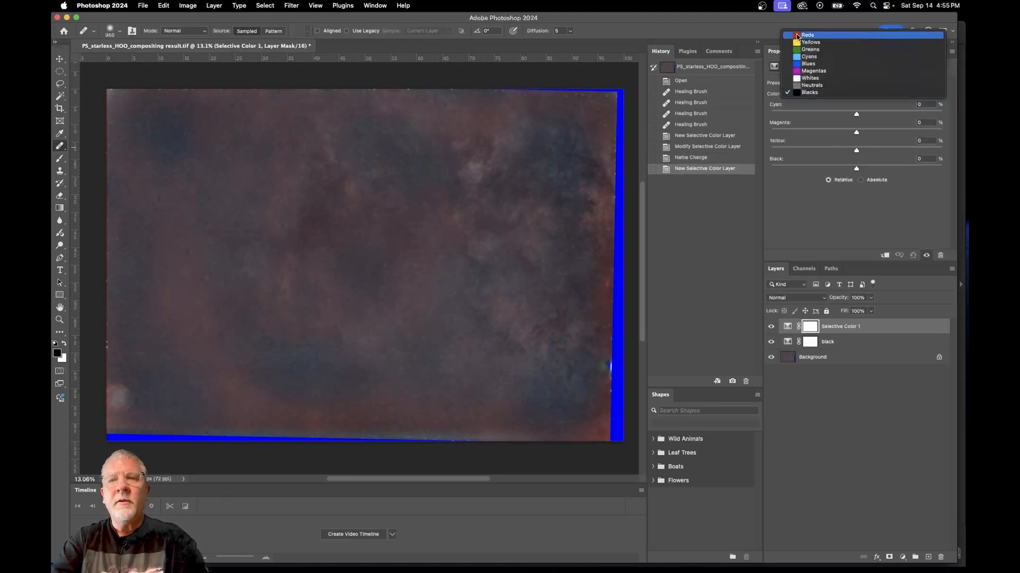
click(803, 36)
mouse_move(856, 114)
mouse_down()
mouse_move(841, 115)
mouse_move(845, 131)
mouse_move(860, 133)
mouse_move(845, 133)
mouse_move(861, 134)
mouse_move(852, 133)
mouse_up()
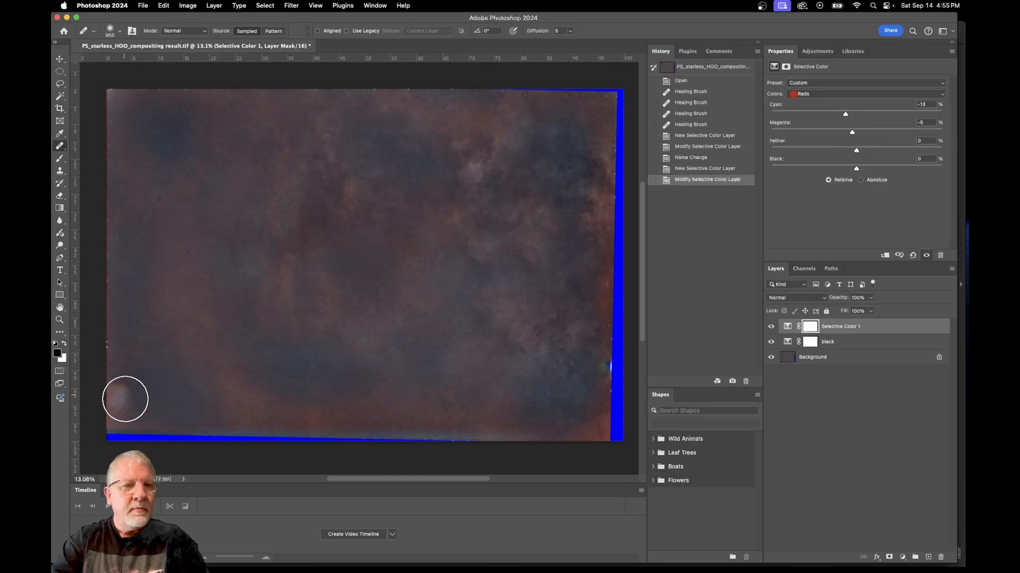
click(60, 60)
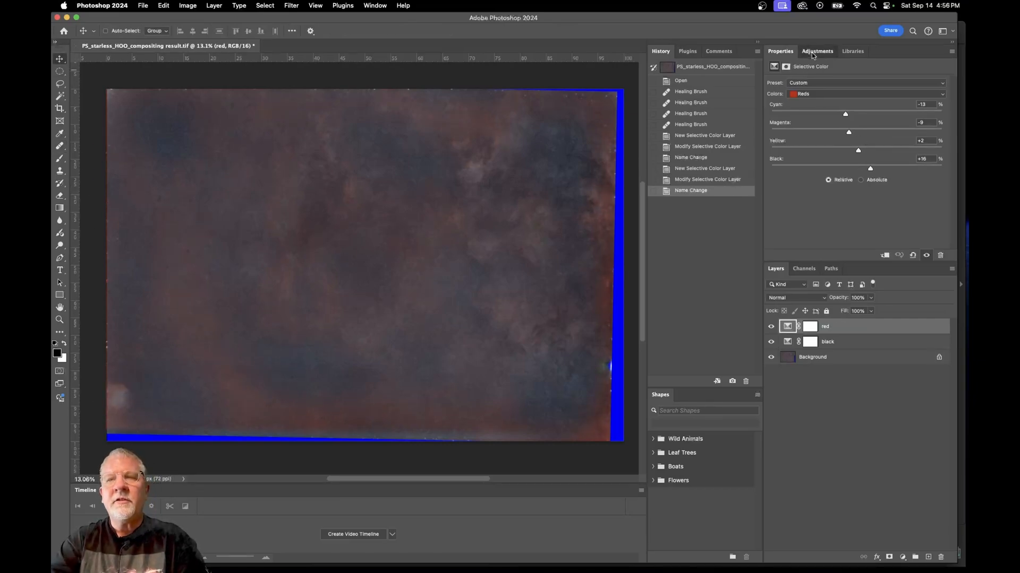
Step: Add a third Selective Color layer, setting the Blues to Cyan +5%, Magenta +12%, Yellow +2% and Black +2%
click(811, 53)
click(839, 150)
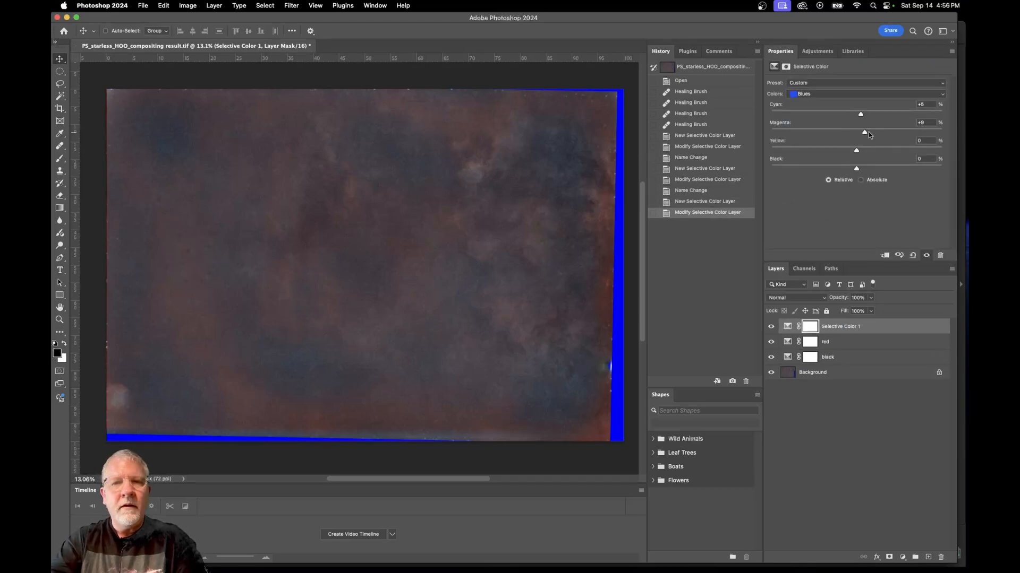
drag(868, 132, 870, 134)
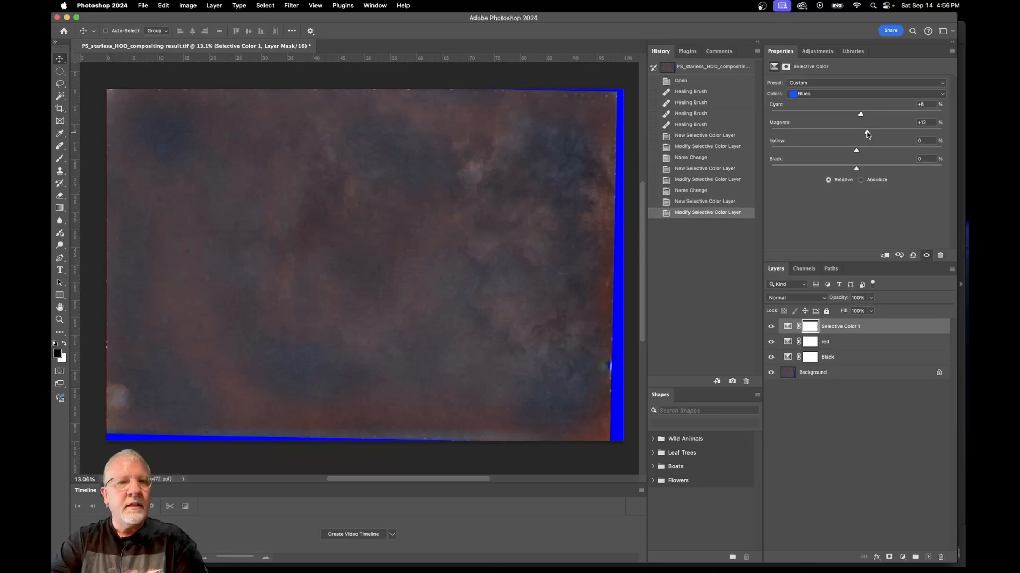
drag(856, 151, 857, 168)
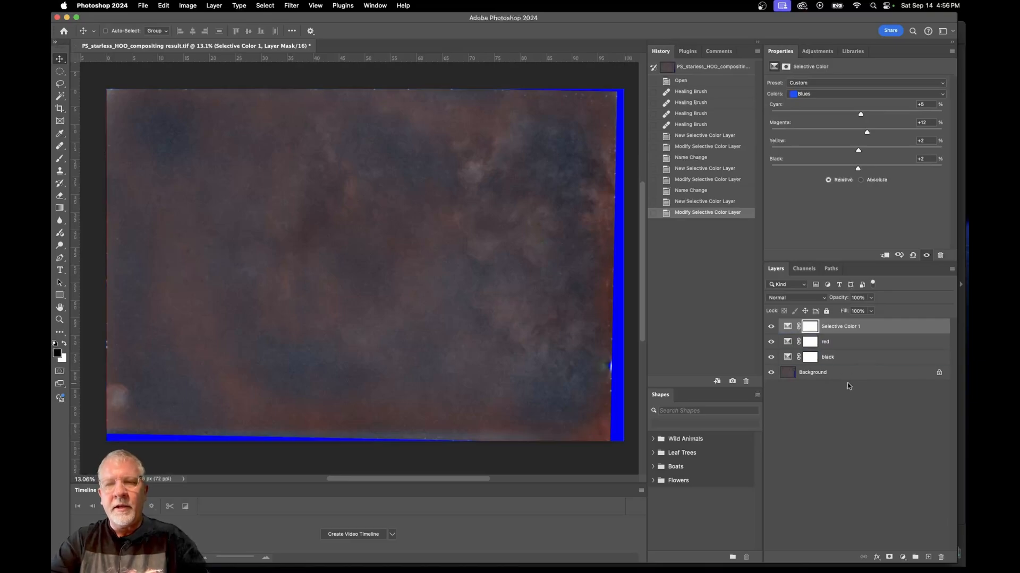
Step: Unlock the background, merge it with the three Selective Color layers and convert the merged layer to a smart object
click(939, 373)
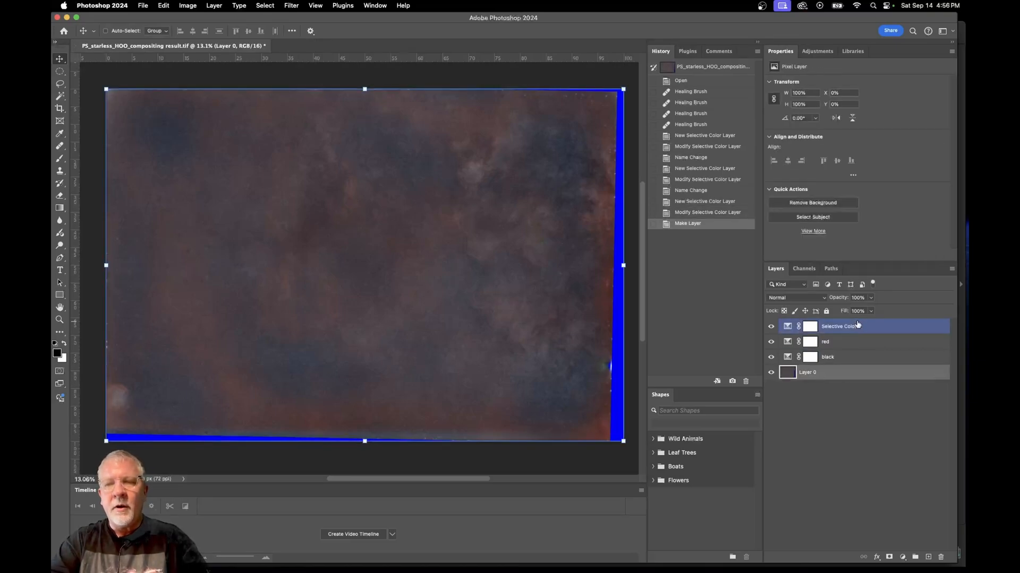
shift+click(857, 328)
key(super+e)
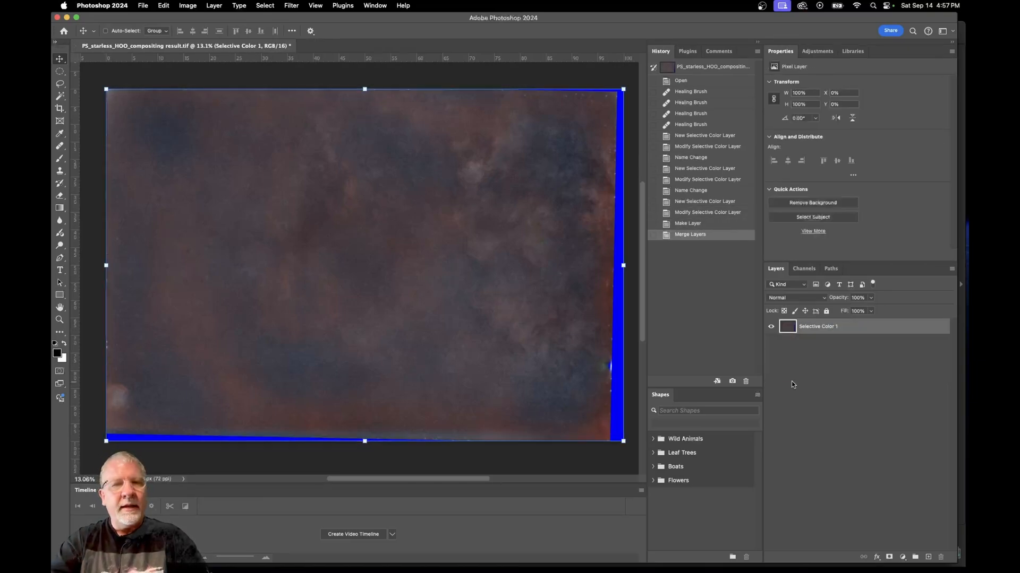
right_click(824, 329)
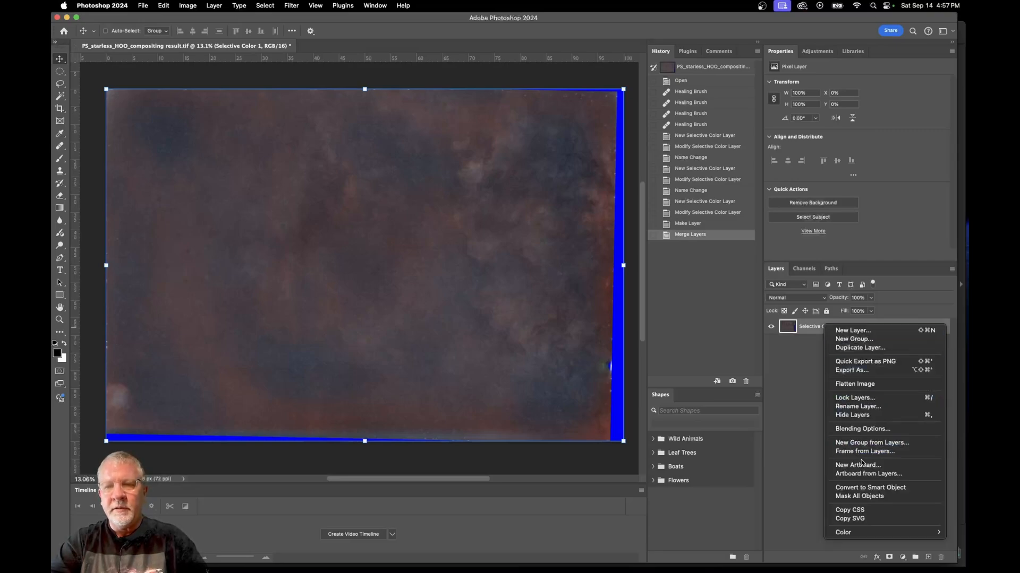
click(872, 487)
Step: With the Camera Raw Filter, set Exposure +0.55, Contrast +3, Highlights +10 and Shadows -31, and raise the Vibrance and Saturation slightly
click(291, 5)
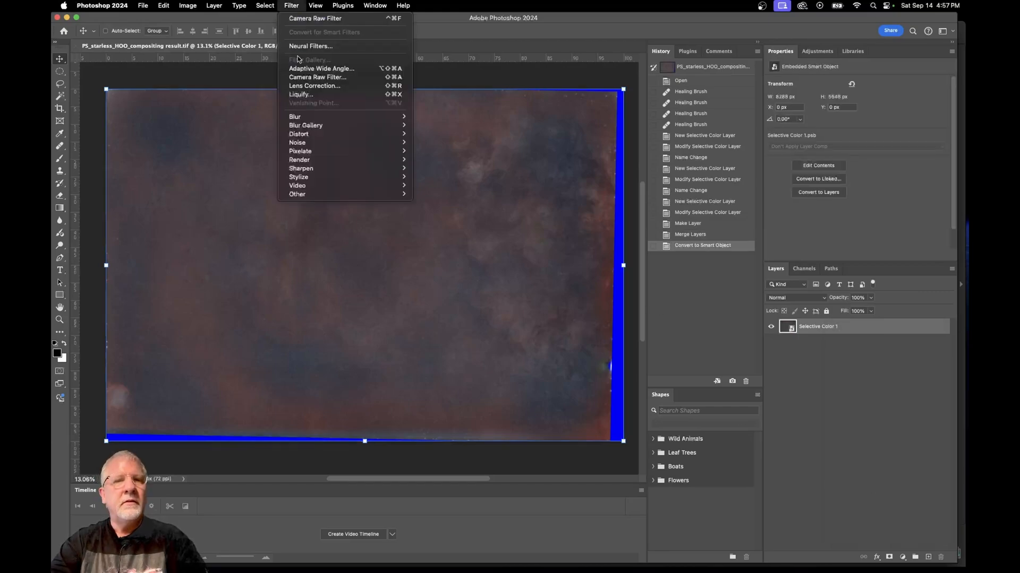
click(316, 78)
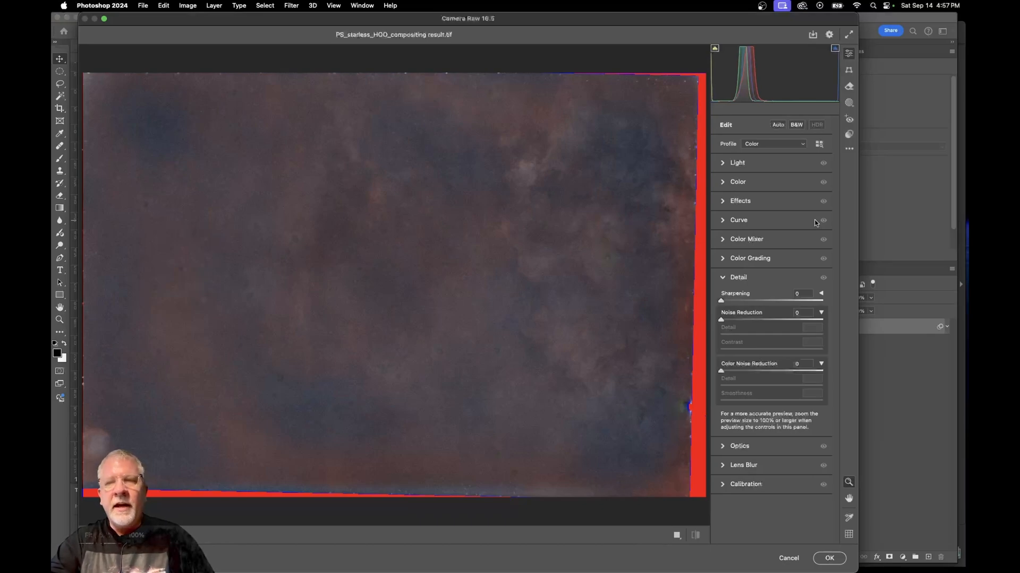
click(722, 164)
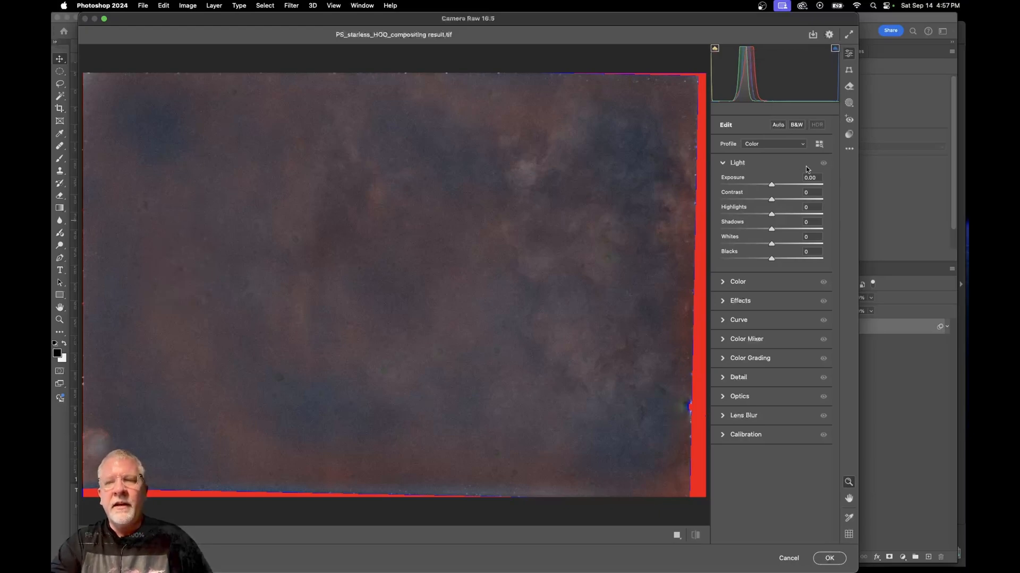
drag(771, 186, 756, 233)
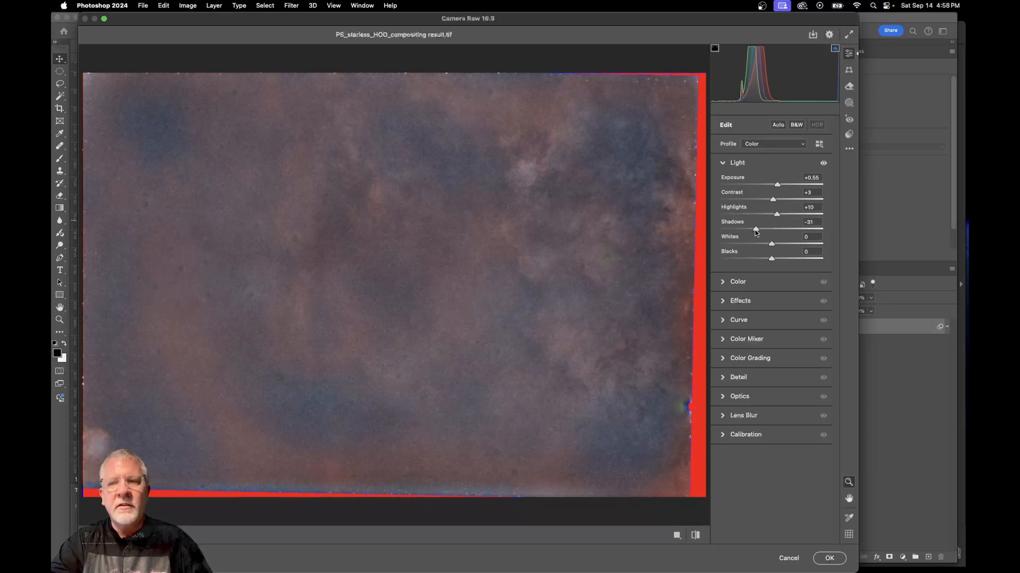
click(724, 282)
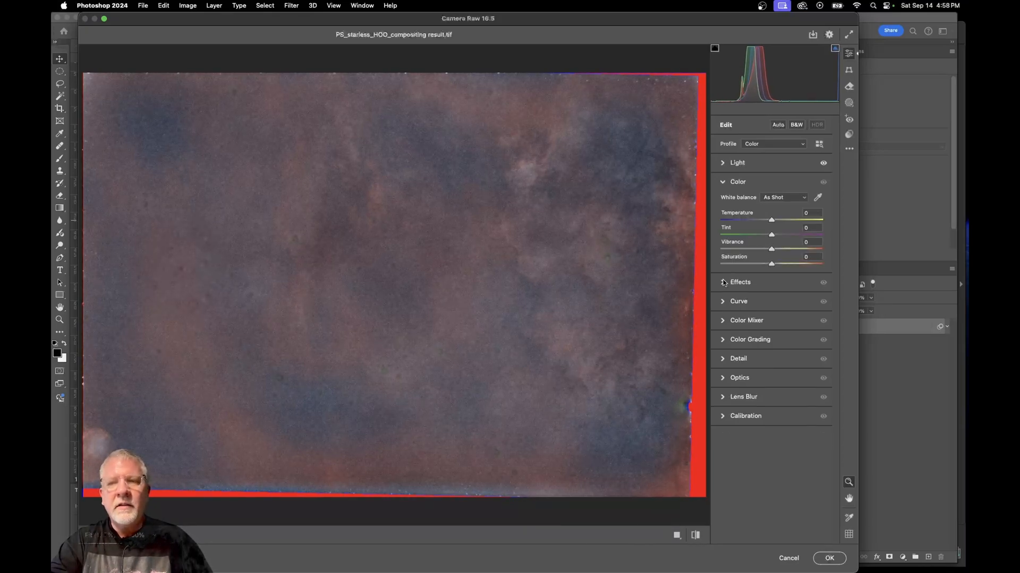
mouse_move(772, 249)
mouse_down()
mouse_move(786, 247)
mouse_move(762, 250)
mouse_move(782, 264)
mouse_up()
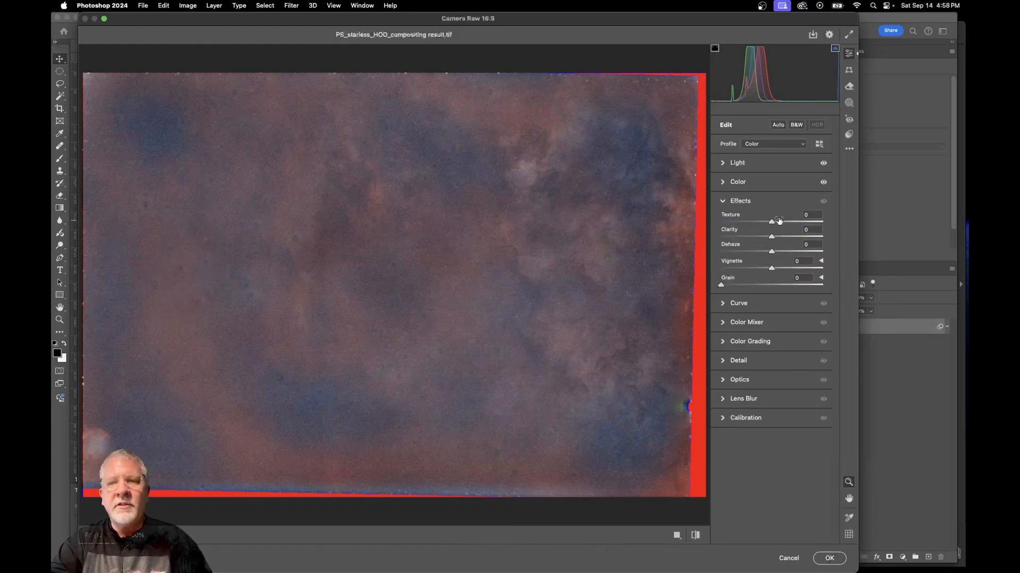
Step: Set the Camera Raw effects to Texture -20, Clarity +25 and Dehaze +18
drag(771, 224, 763, 224)
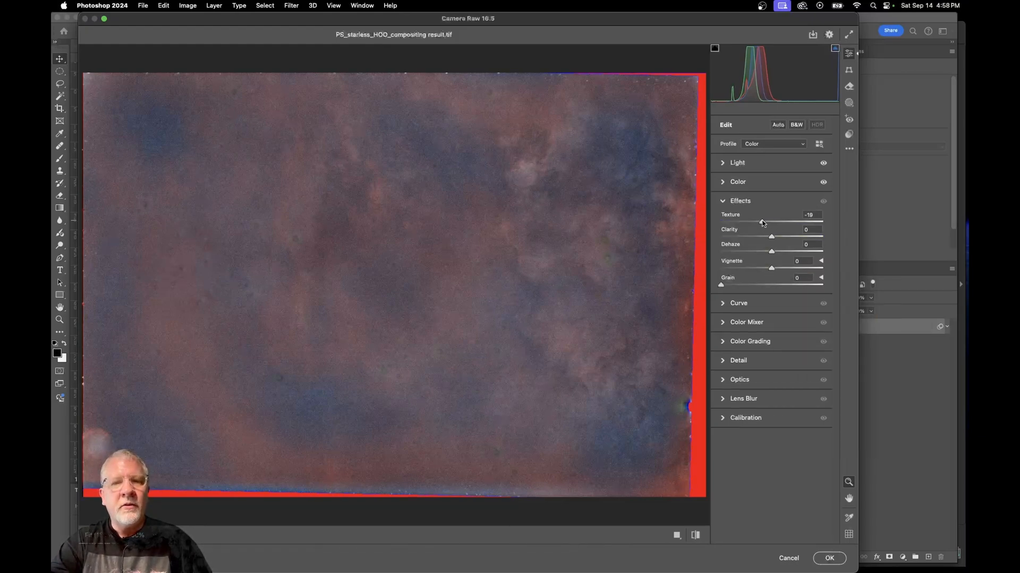
drag(772, 237, 785, 236)
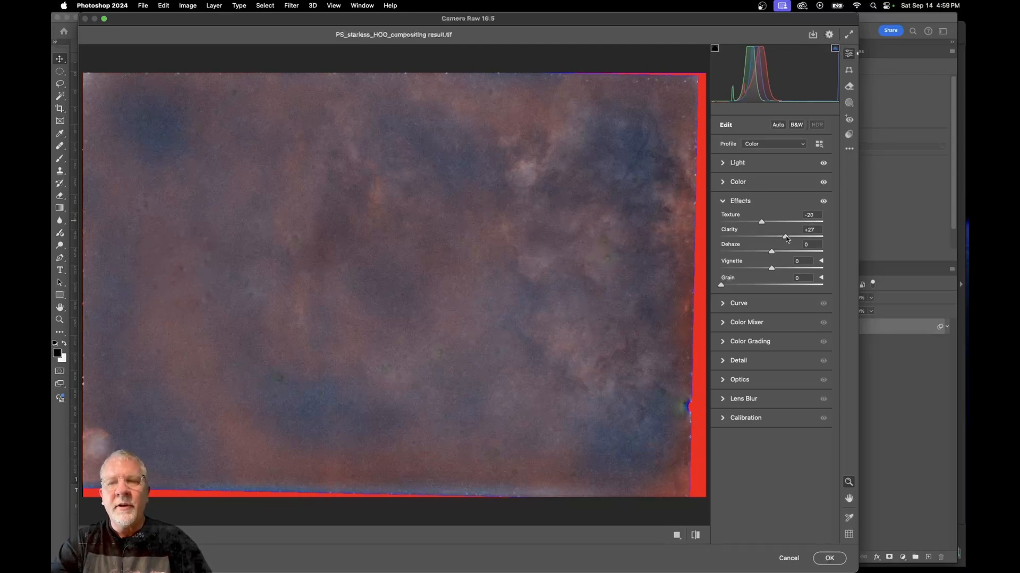
drag(786, 239, 764, 240)
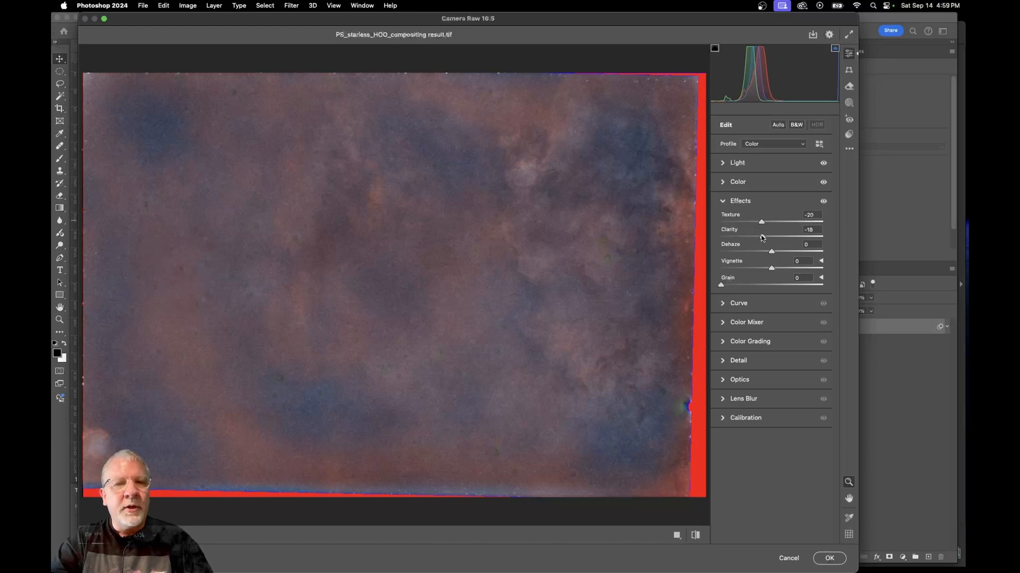
drag(764, 238, 780, 252)
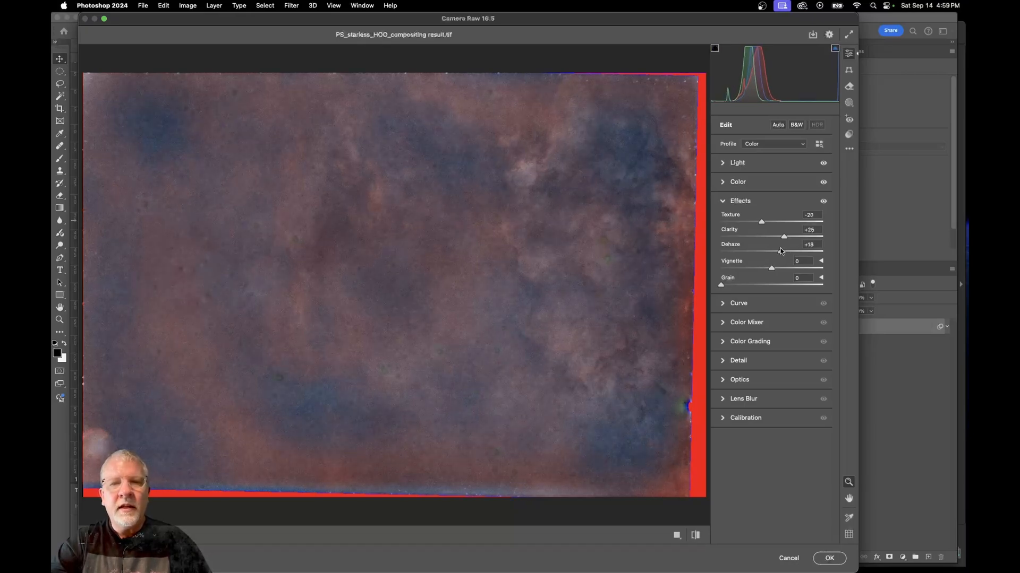
Step: Add a lower anchor and a raised point at Input 189, Output 201 on the tone curve, and set midtone luminance to about 18
click(720, 306)
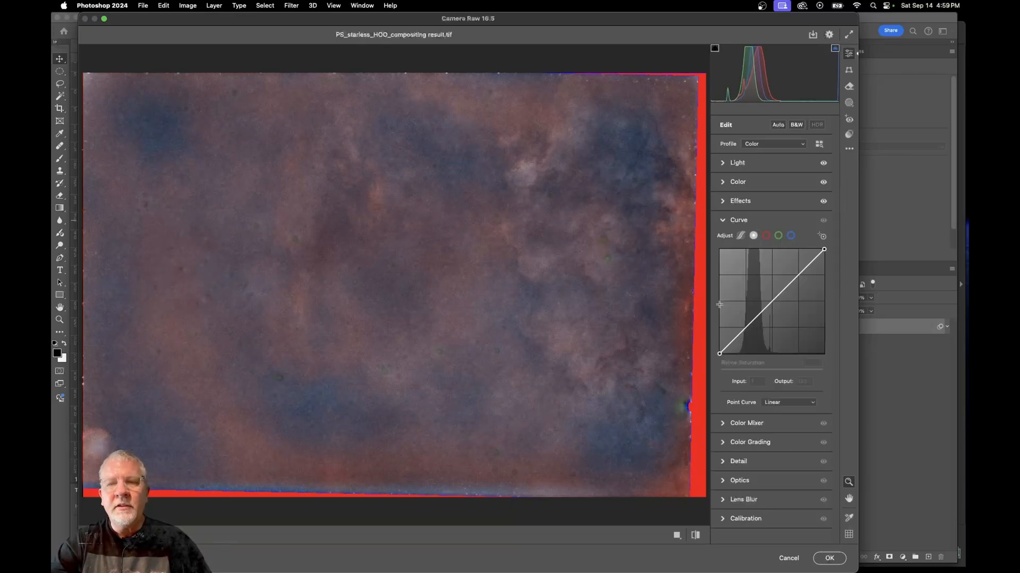
click(753, 321)
drag(798, 275, 798, 271)
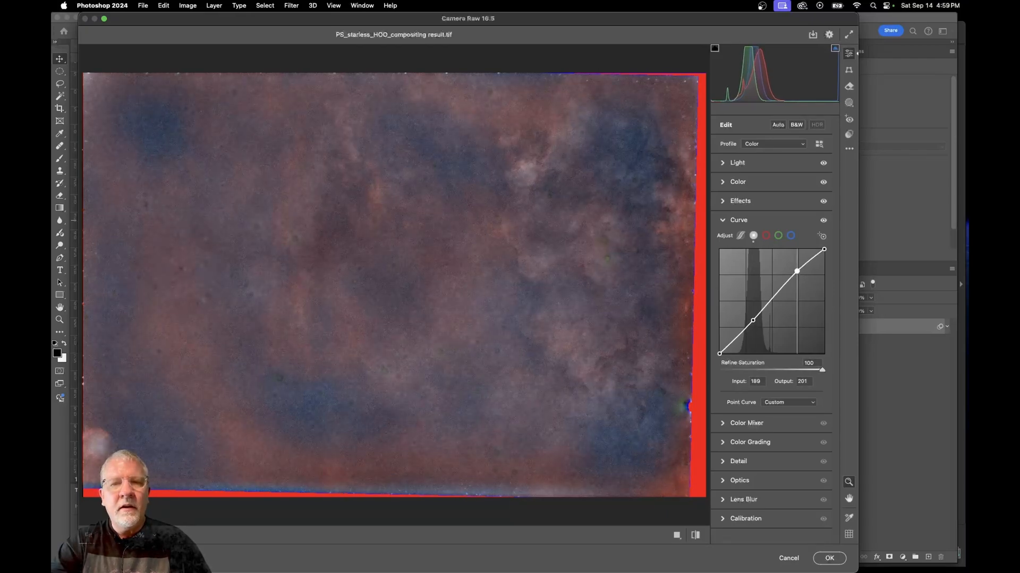
click(722, 443)
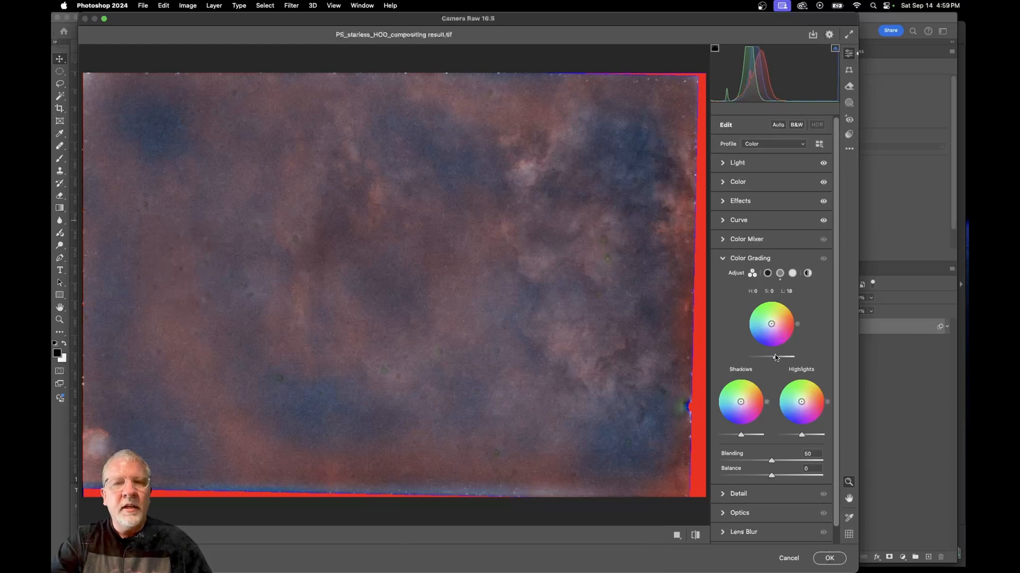
Step: Apply Sharpening 25, Noise Reduction 82 with Detail 75 and Contrast 46, and Color Noise Reduction 75 with Detail 58 and Smoothness 41
click(737, 494)
drag(721, 302, 775, 352)
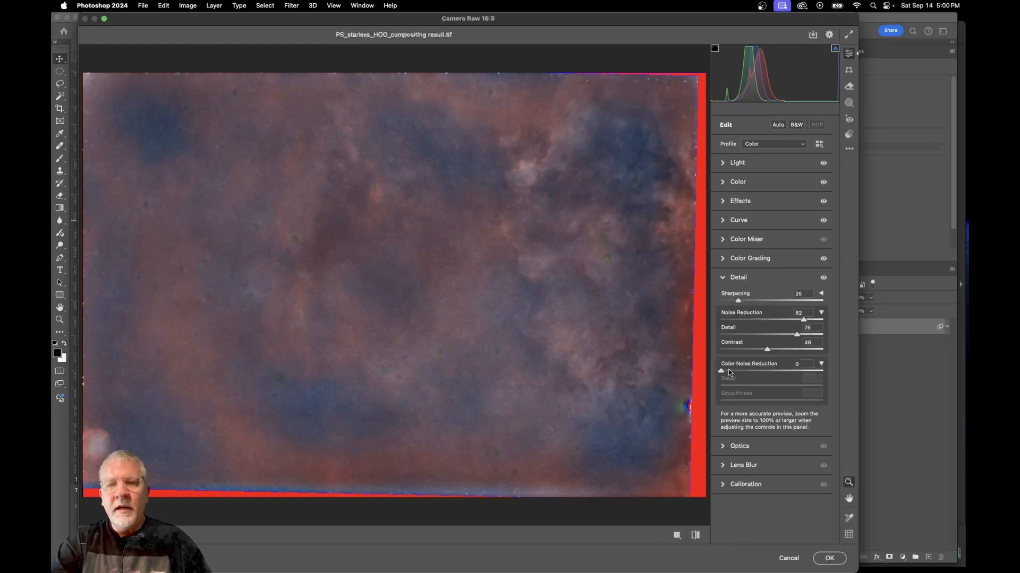
drag(720, 372, 794, 373)
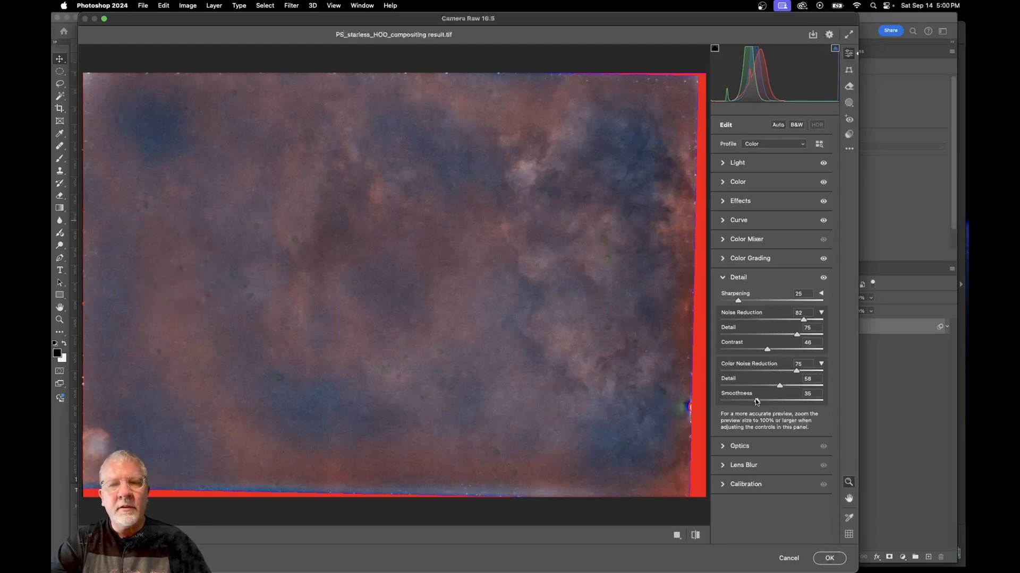
drag(759, 399, 762, 400)
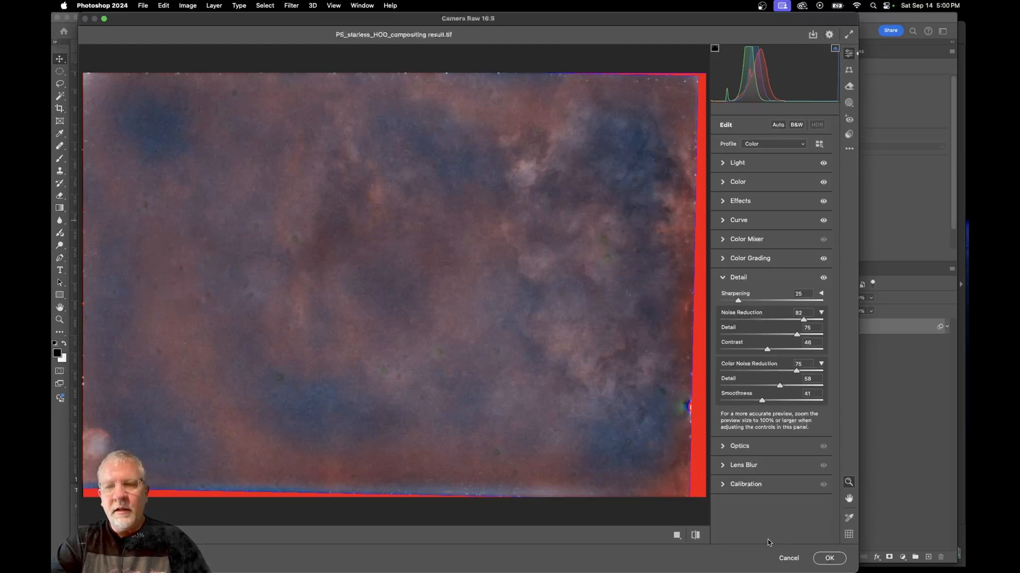
click(829, 558)
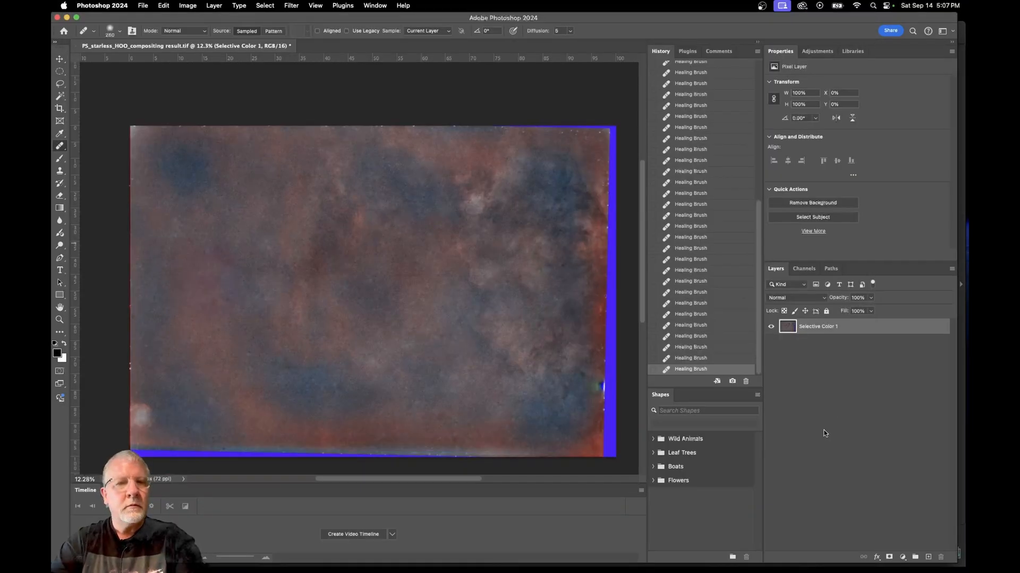
Step: Save the retouched TIFF with its layer, using no image compression, interleaved pixel order, IBM PC byte order and ZIP layer compression
key(super+s)
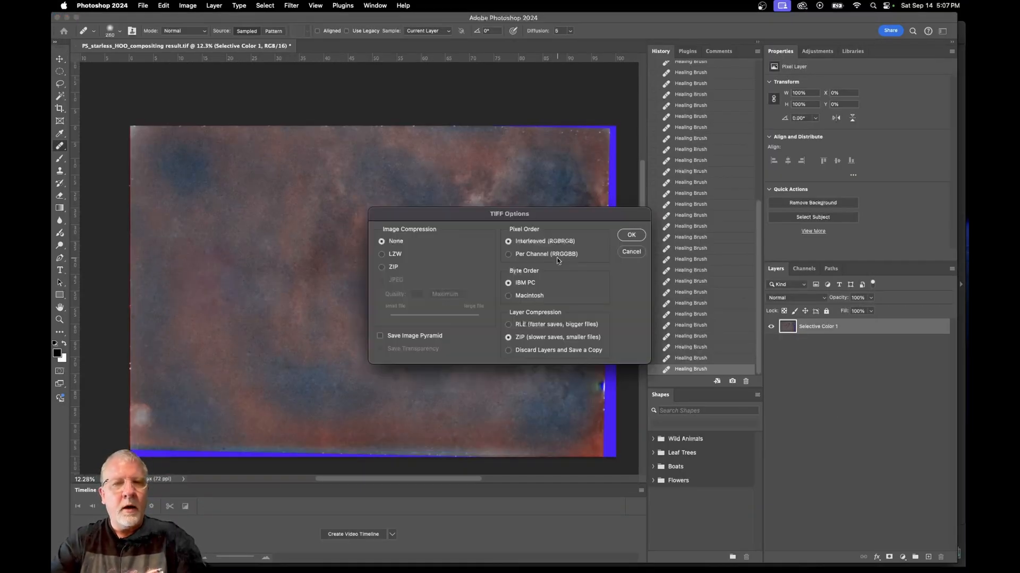
click(630, 234)
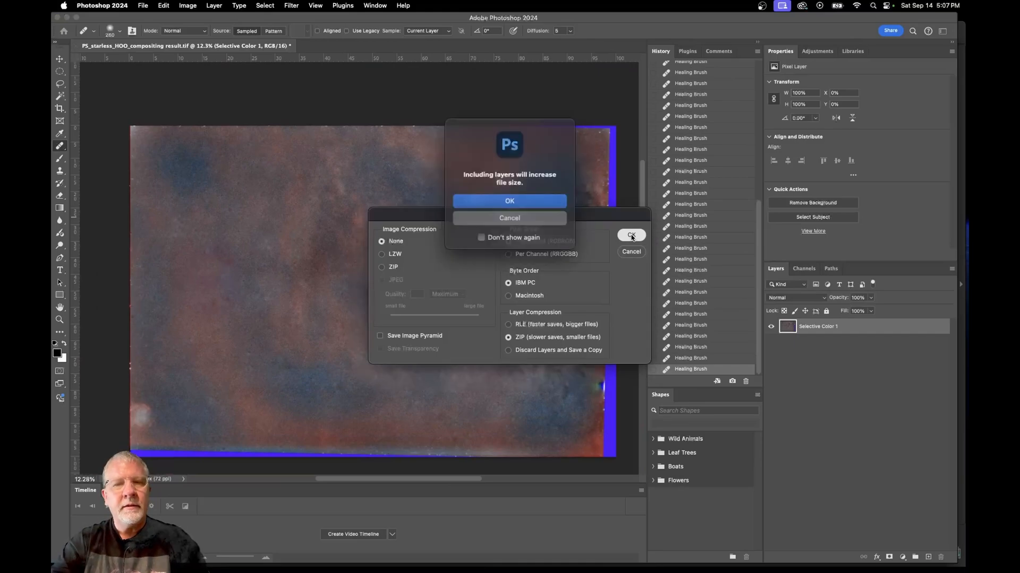
click(509, 201)
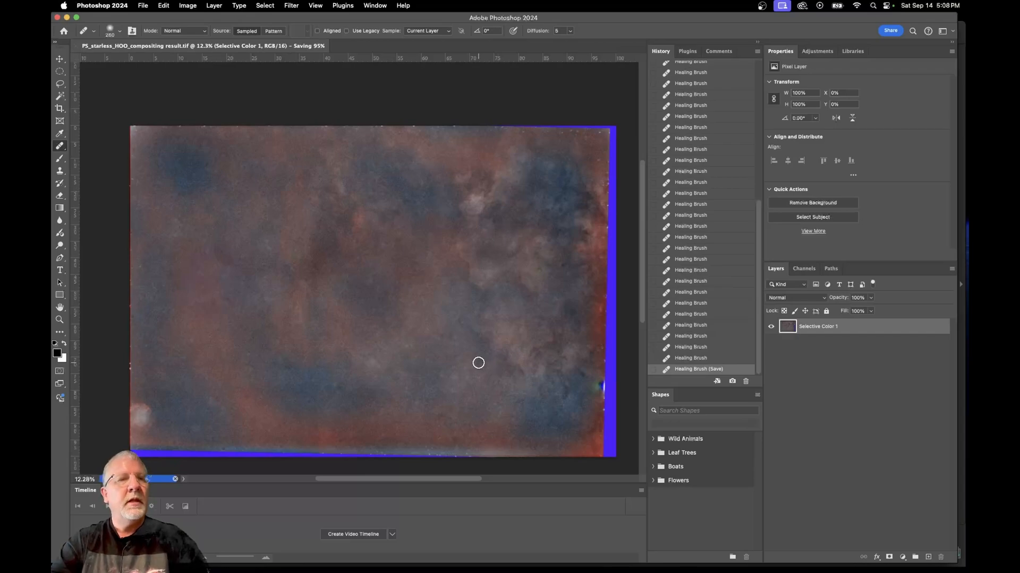
Step: Switch to Siril and open the edited PS_starless_HOO_compositing result.tif
mouse_move(439, 567)
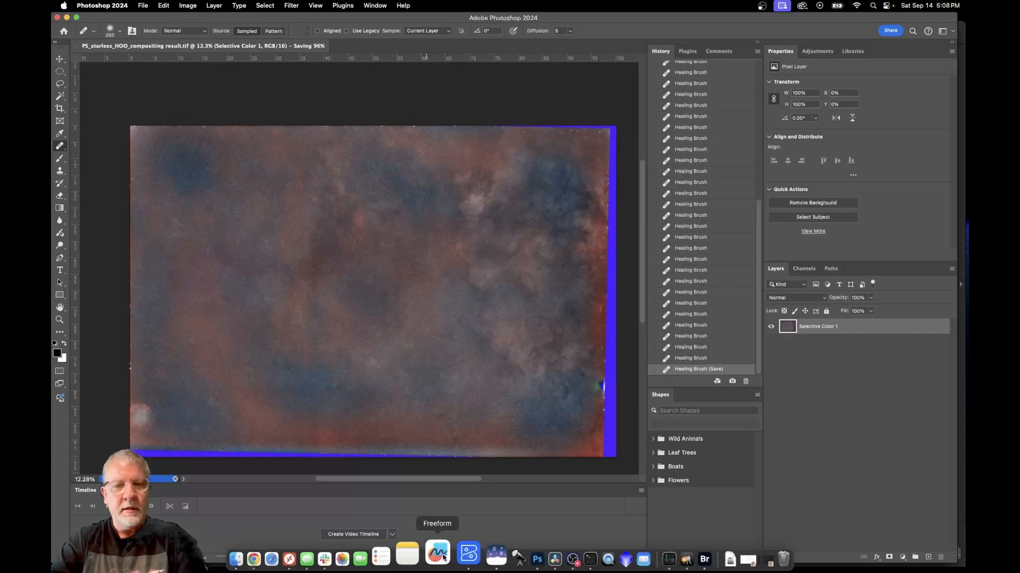
click(475, 555)
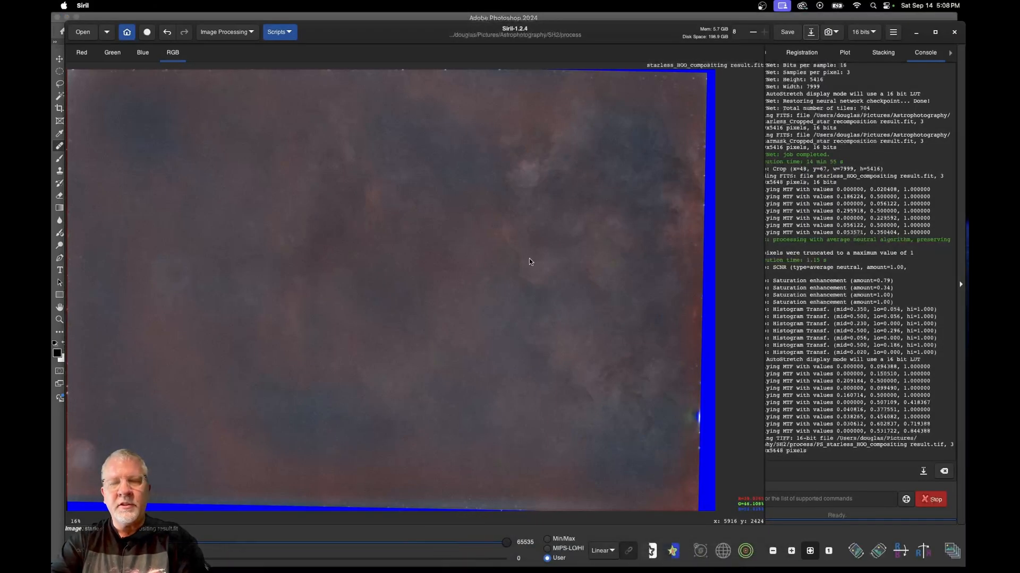
click(87, 33)
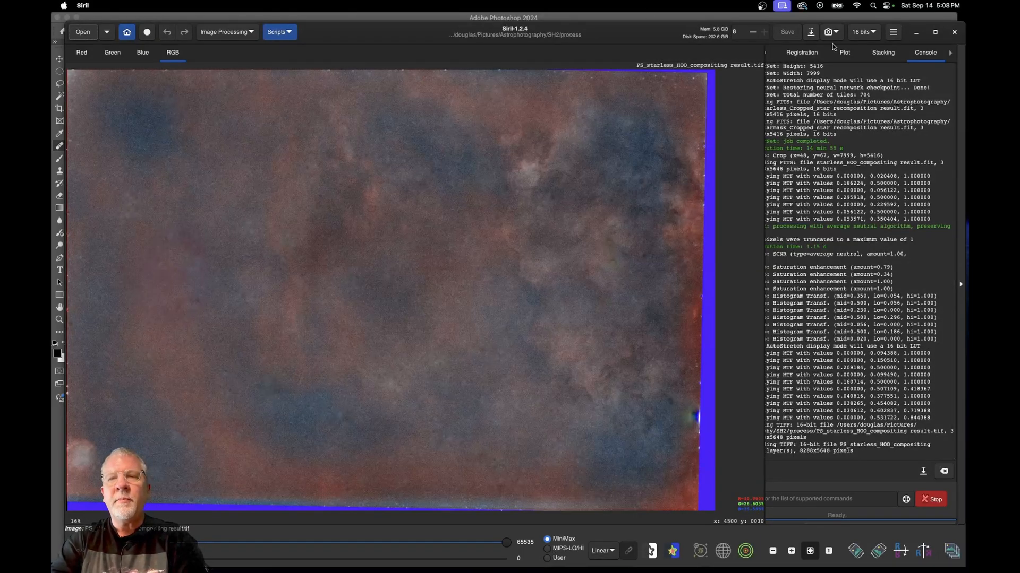
Step: Save the image as the FITS file PS_starless_HOO_compositing result.fit in 32-bit floating point format
click(810, 32)
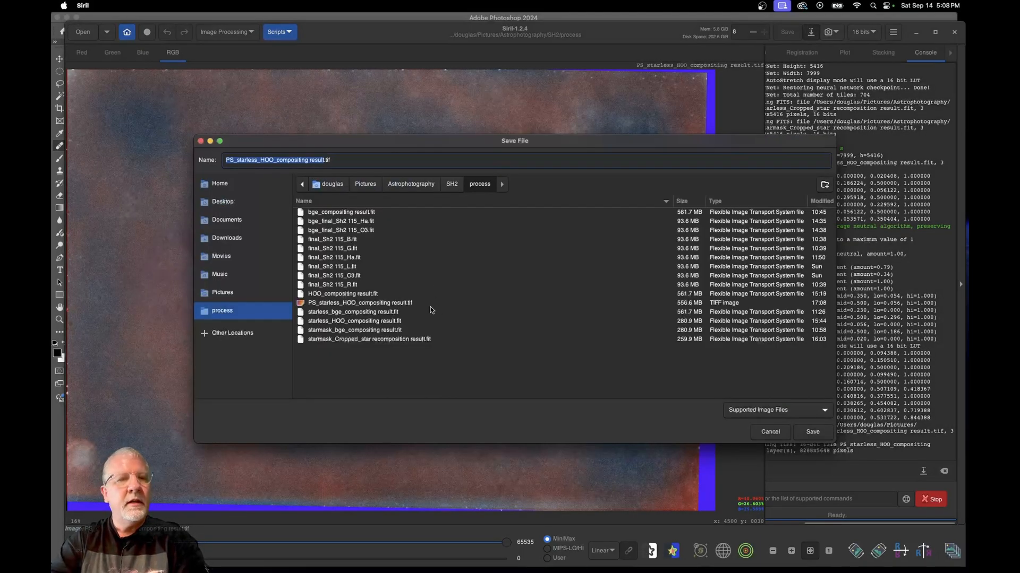
key(Return)
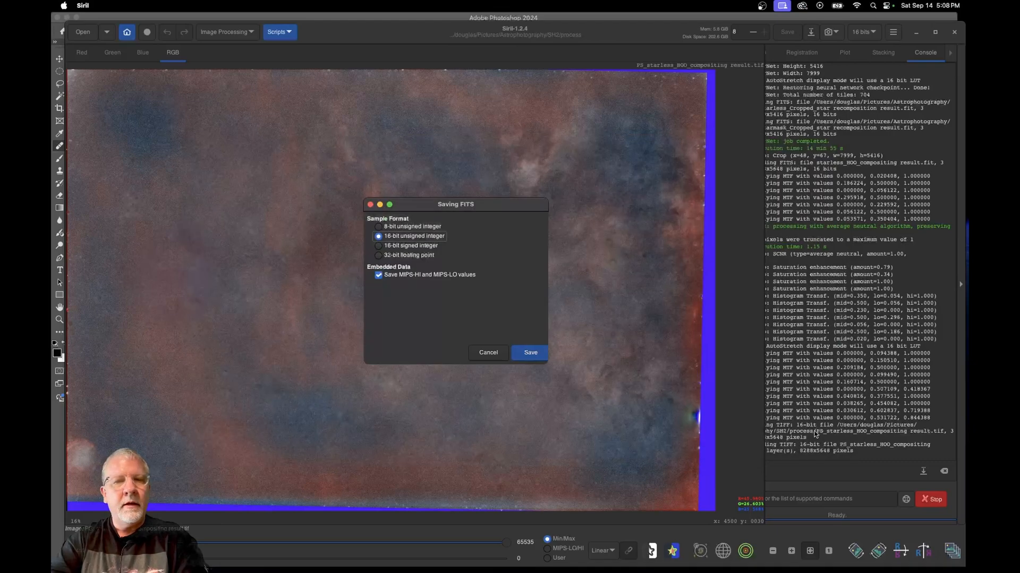
click(414, 256)
click(531, 353)
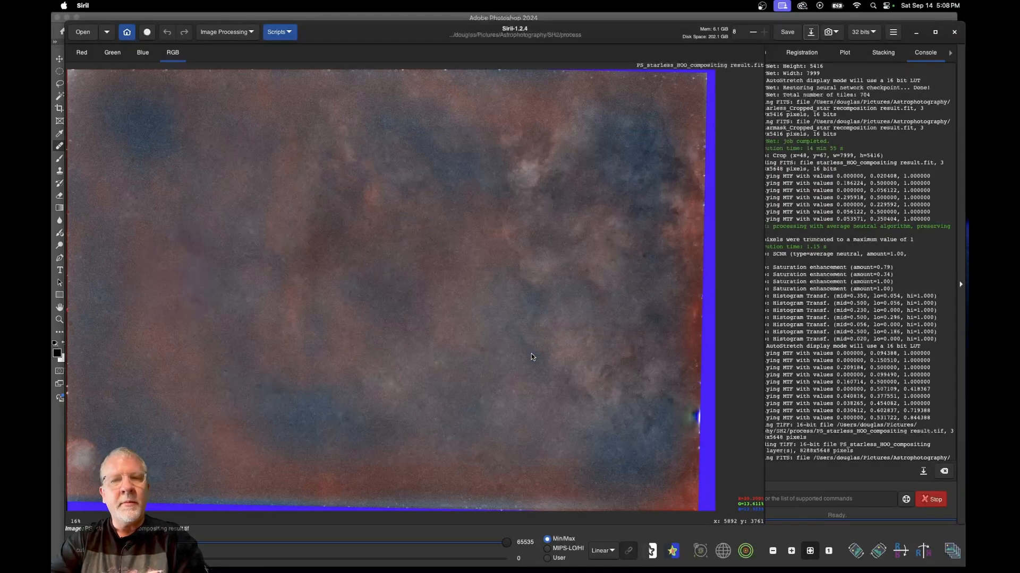
Step: Start Star Recomposition and load PS_starless_HOO_compositing result.fit as the starless background
click(230, 36)
click(223, 282)
click(223, 88)
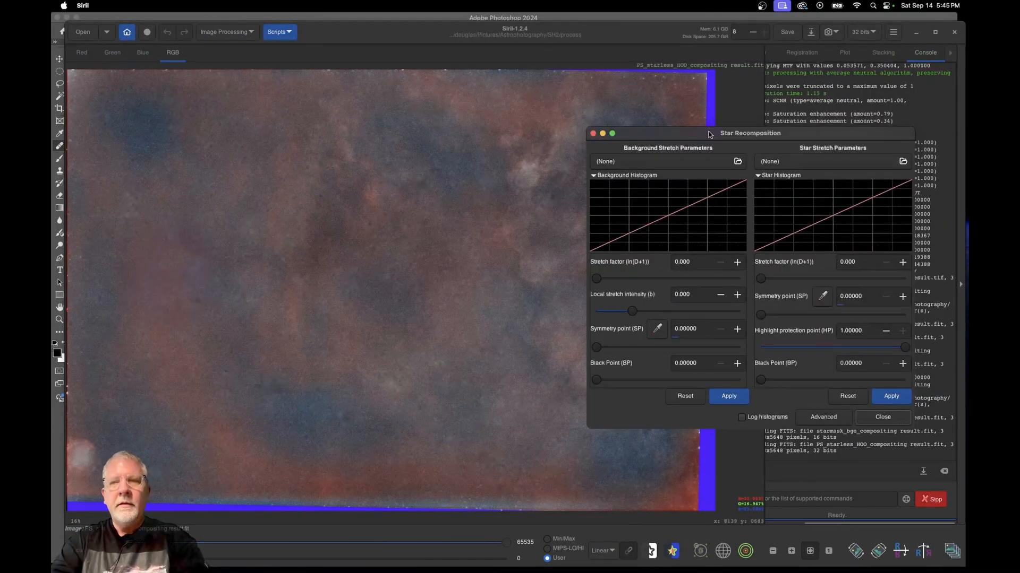
drag(710, 135, 708, 97)
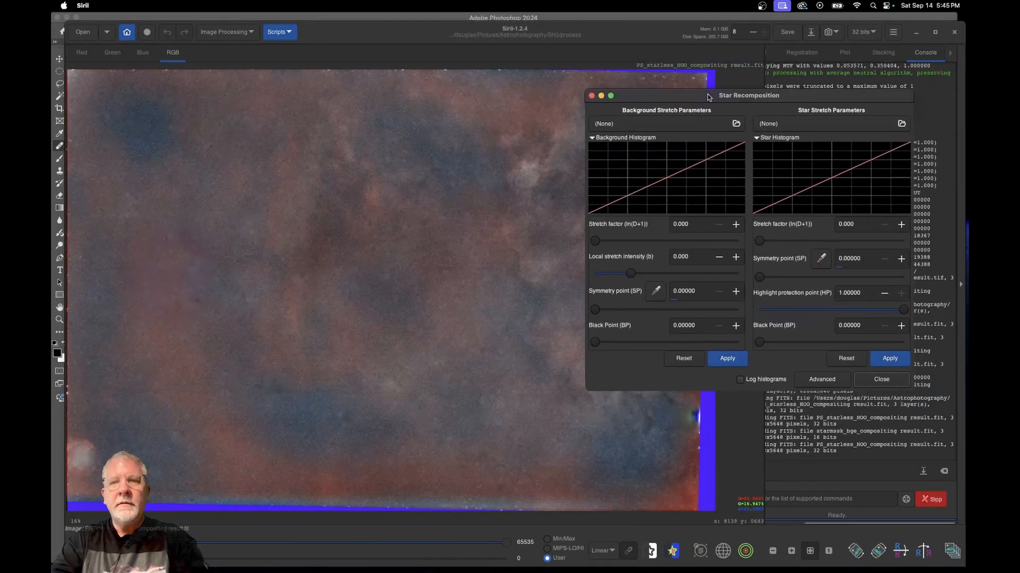
click(736, 123)
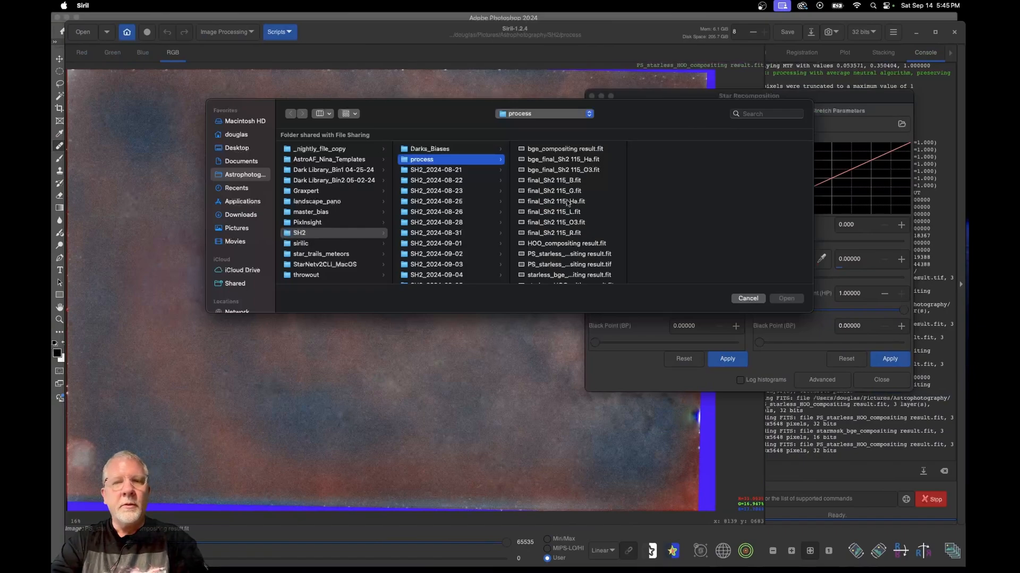
scroll(564, 209, down, 3)
click(564, 222)
click(786, 299)
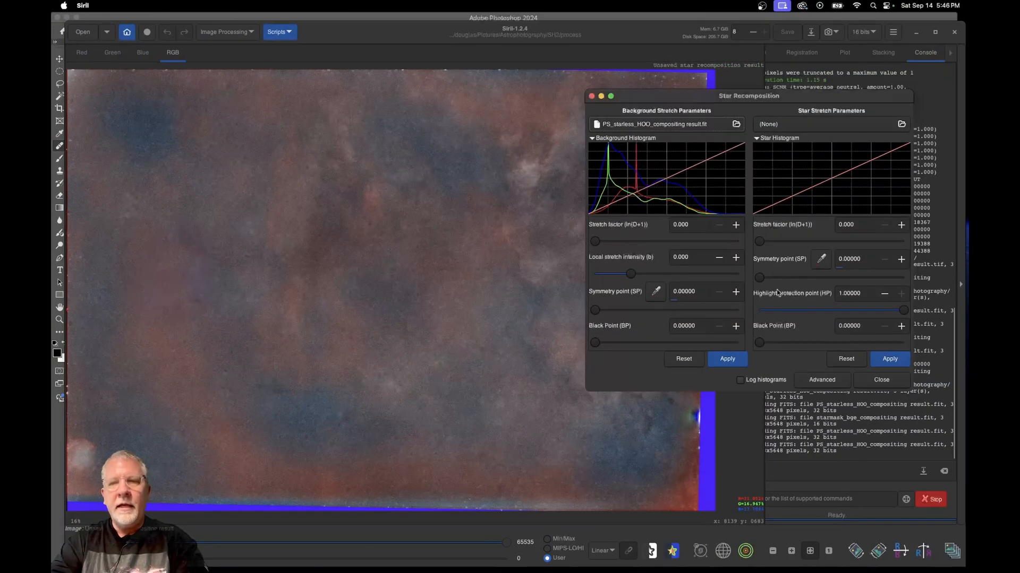
Step: Load starmask_bge_compositing result.fit as the star image for the recomposition
click(901, 124)
scroll(563, 241, down, 3)
click(559, 264)
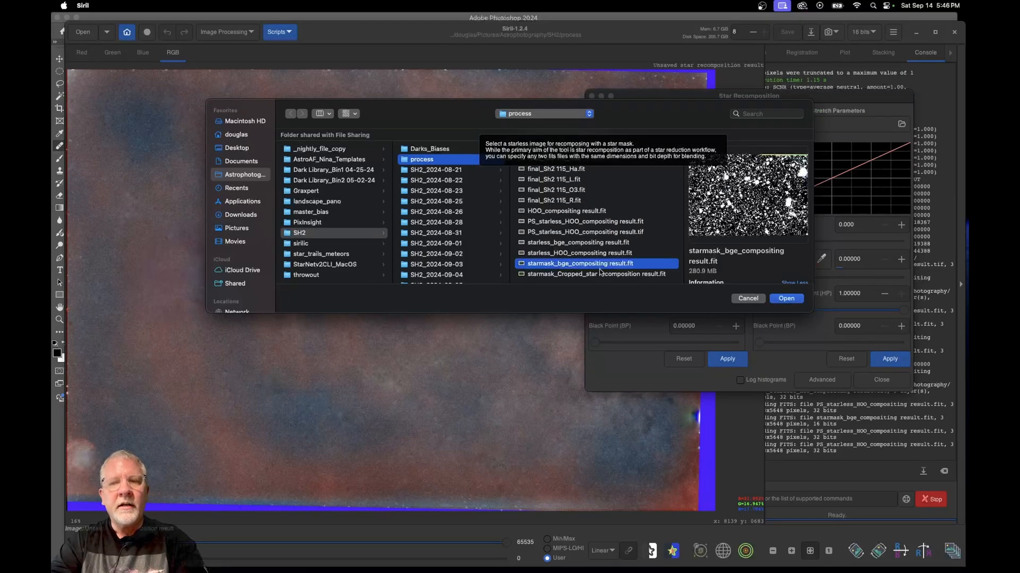
click(793, 299)
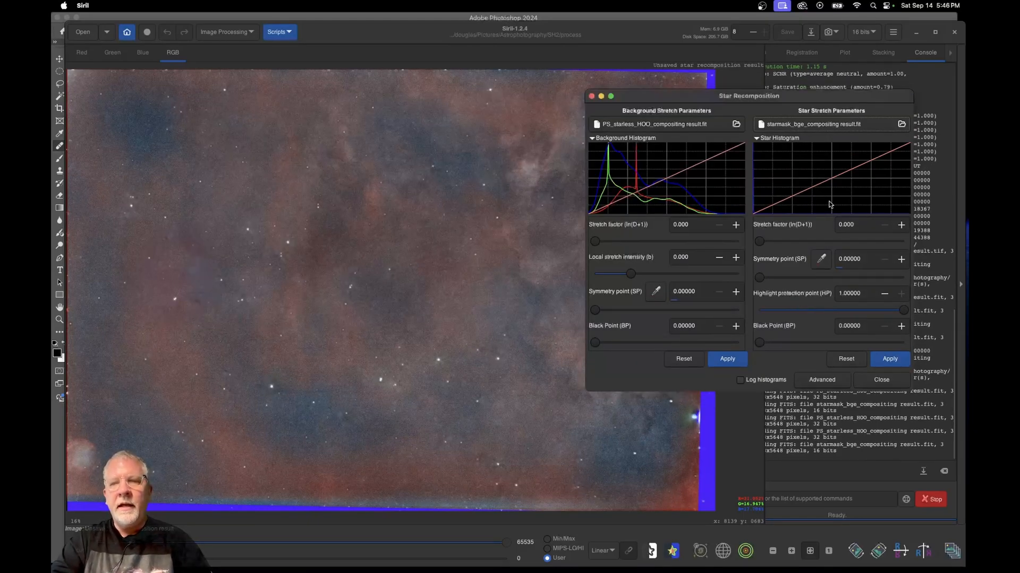
Step: Set the star stretch factor to 5.100 and the star black point to 0.18000
drag(759, 242, 836, 245)
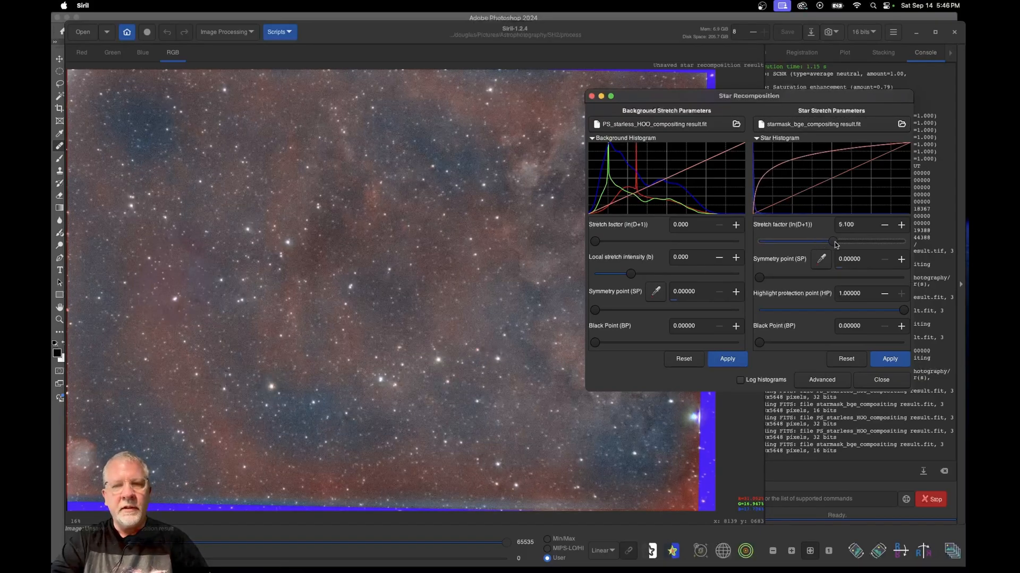
drag(767, 100, 773, 47)
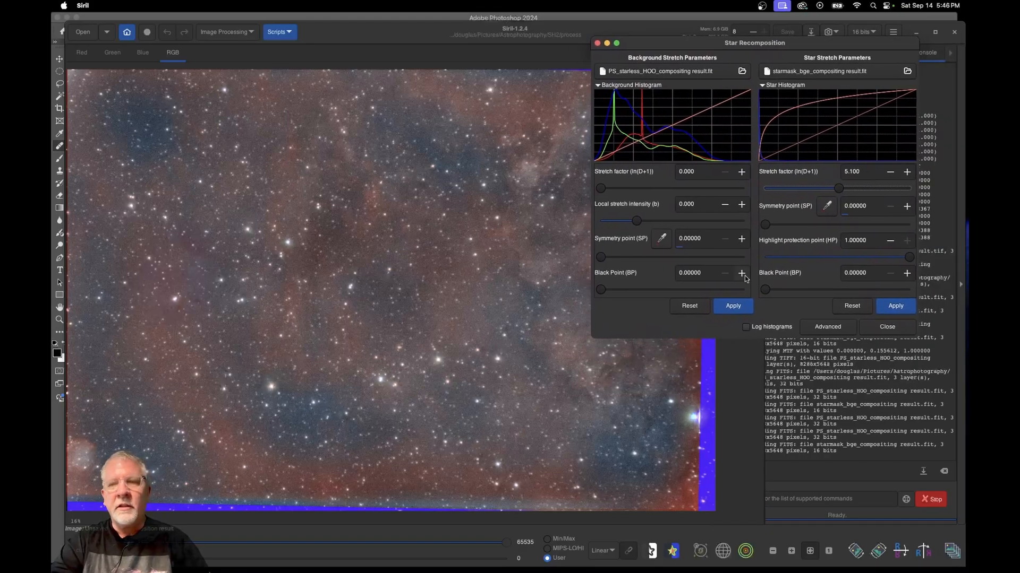
drag(765, 289, 790, 289)
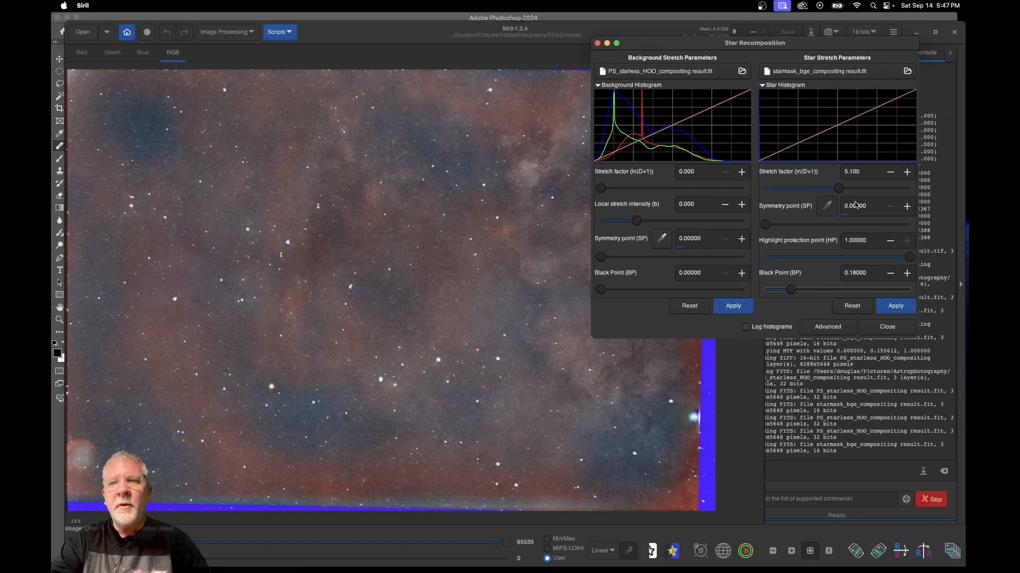
Step: Set the star stretch factor to 6.400, raise the background black point slightly, and apply both stretches to finish the recomposition
drag(841, 189, 858, 191)
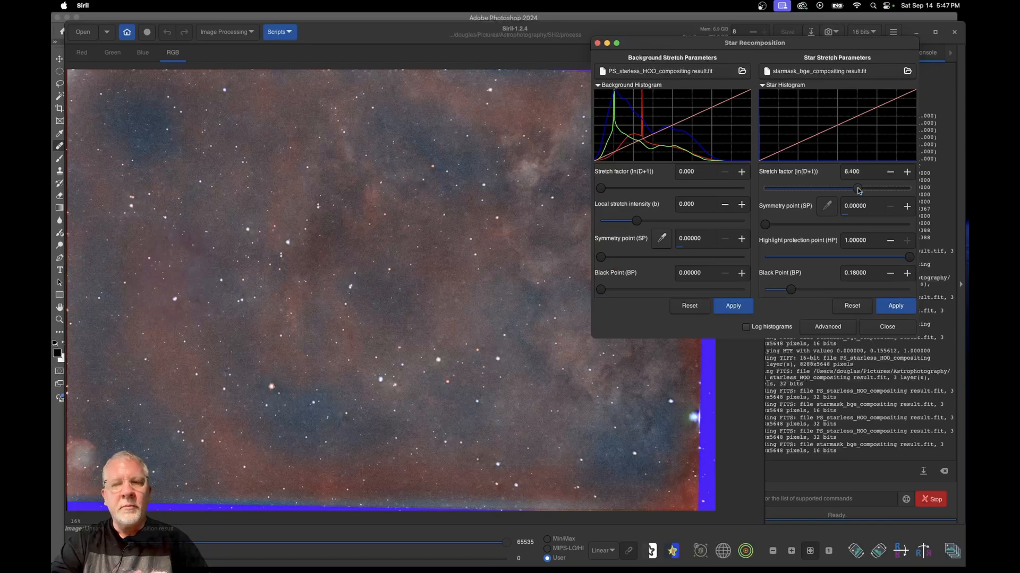
drag(706, 45, 730, 54)
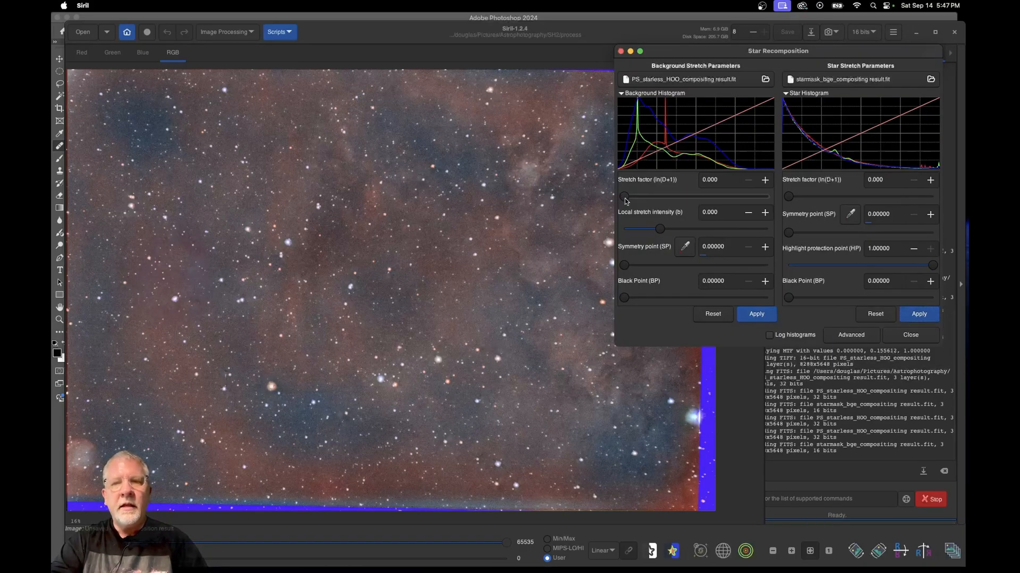
drag(625, 201, 623, 201)
drag(623, 302, 624, 301)
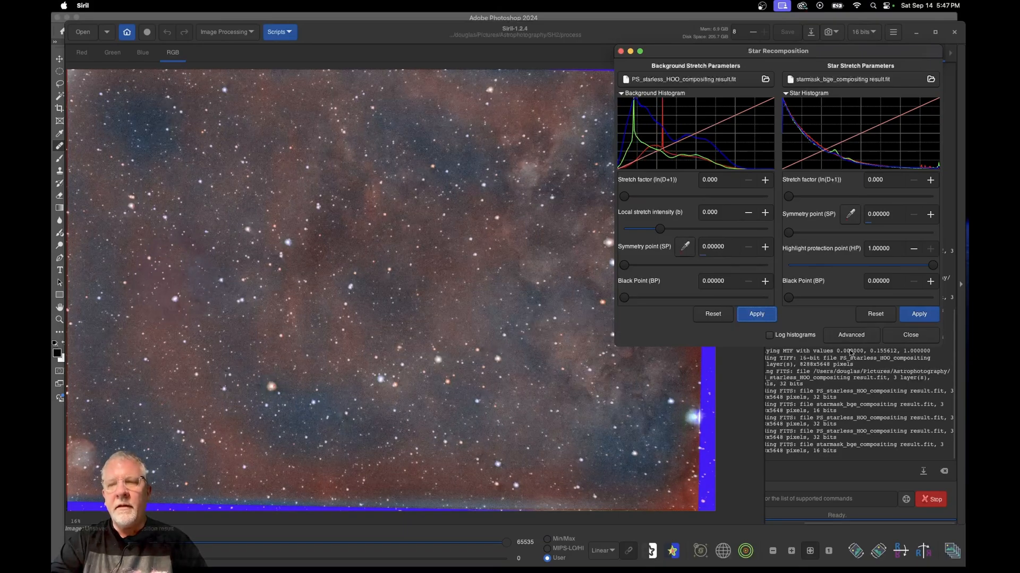
click(911, 335)
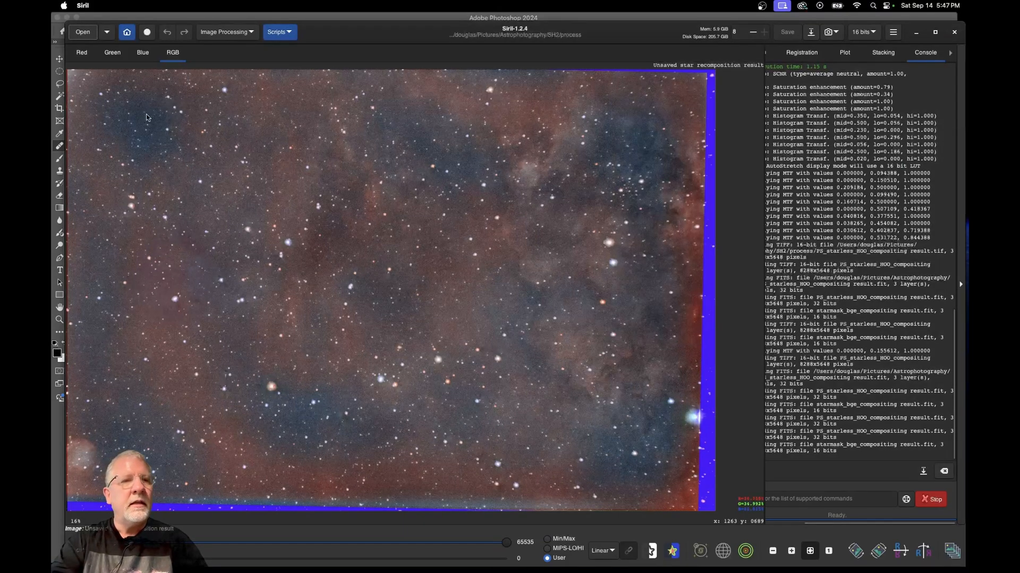
Step: Crop the recombined image to a selection about 5373 px high that excludes the blue strips along its right and bottom edges
drag(75, 78, 676, 453)
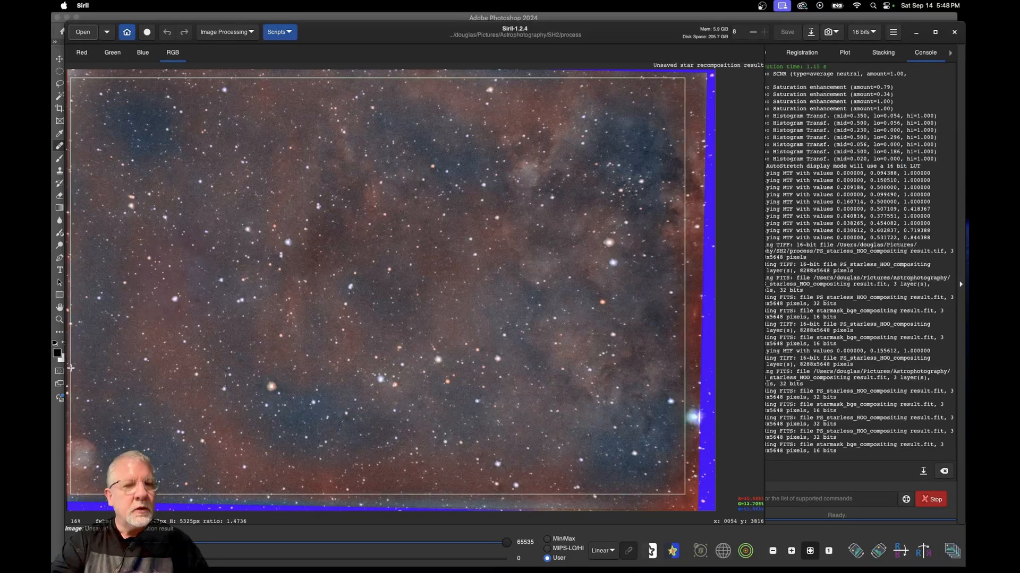
drag(73, 369, 68, 368)
drag(372, 78, 371, 74)
drag(685, 345, 699, 344)
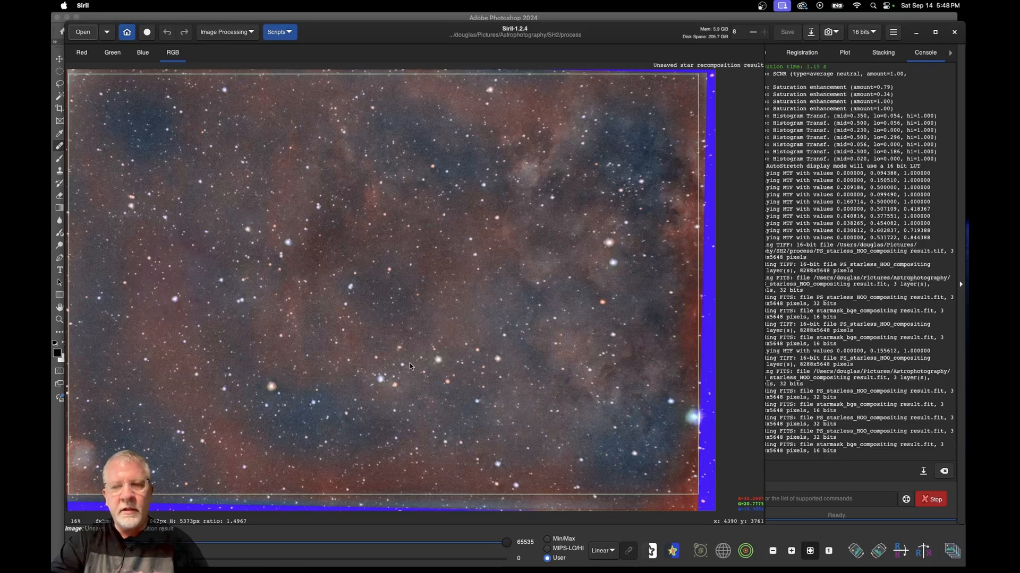
Step: Try reducing the Pink-Red / Red-Orange color saturation to -1.00, and reset the adjustment
click(226, 32)
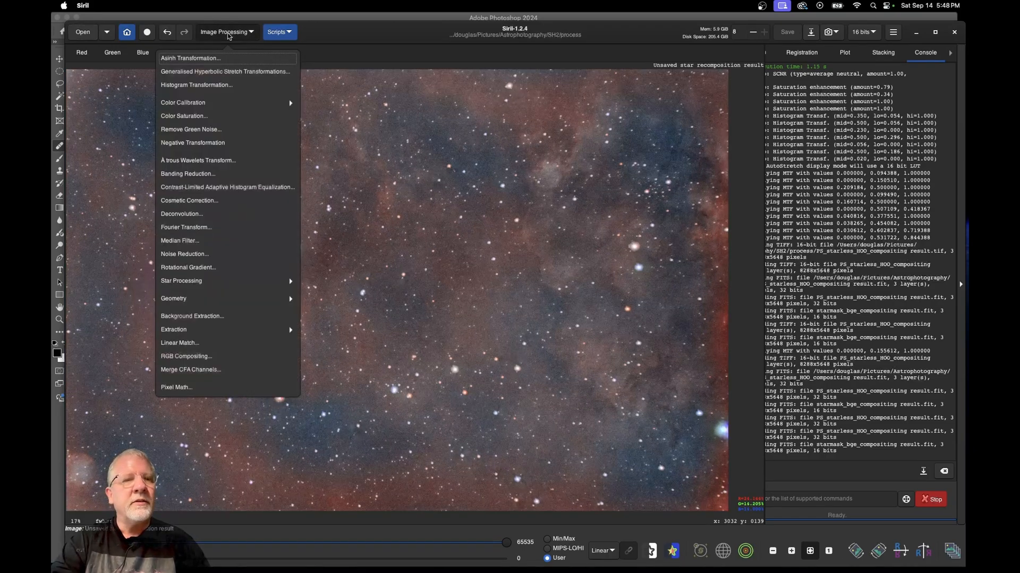
click(190, 117)
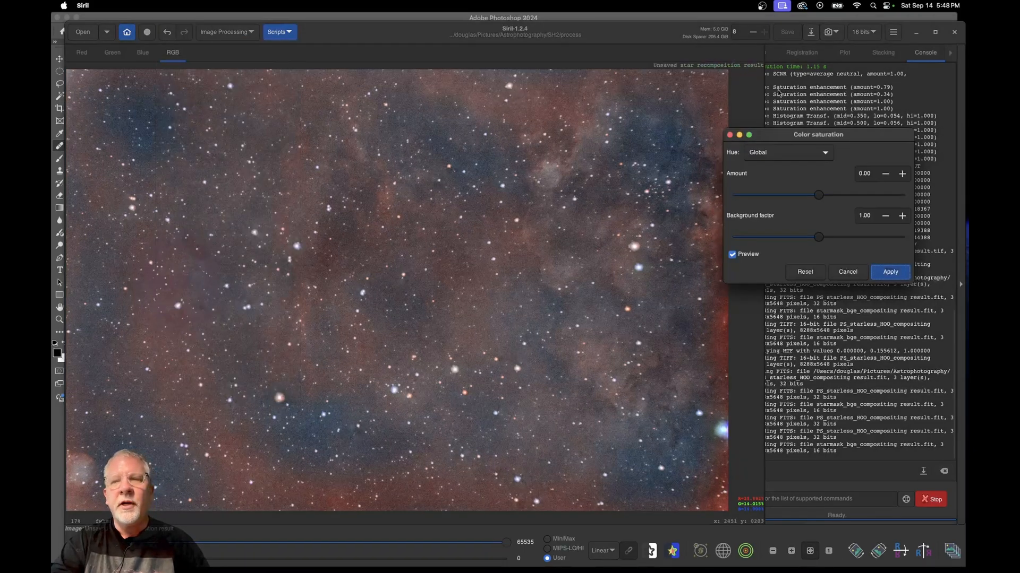
click(788, 154)
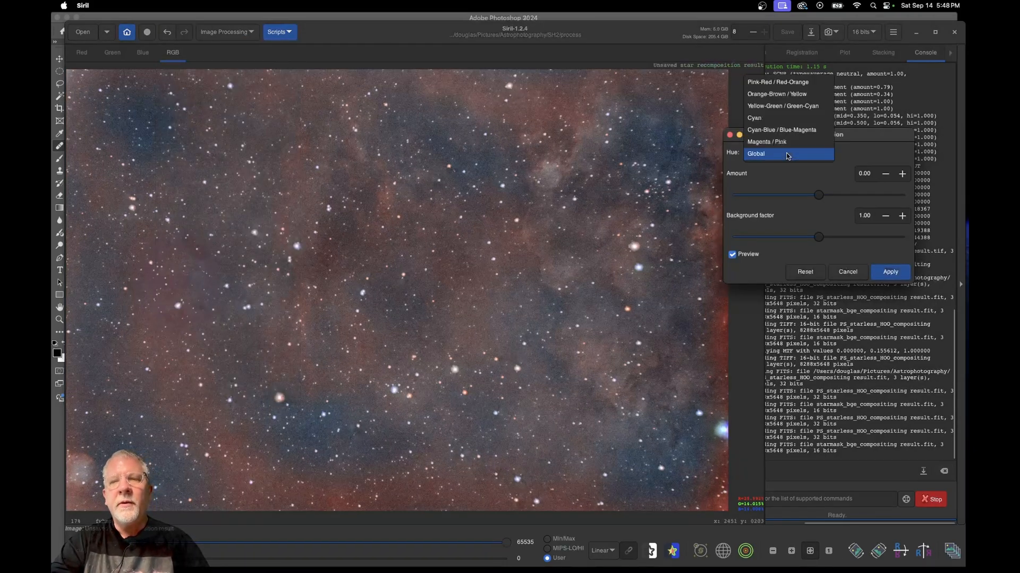
click(772, 82)
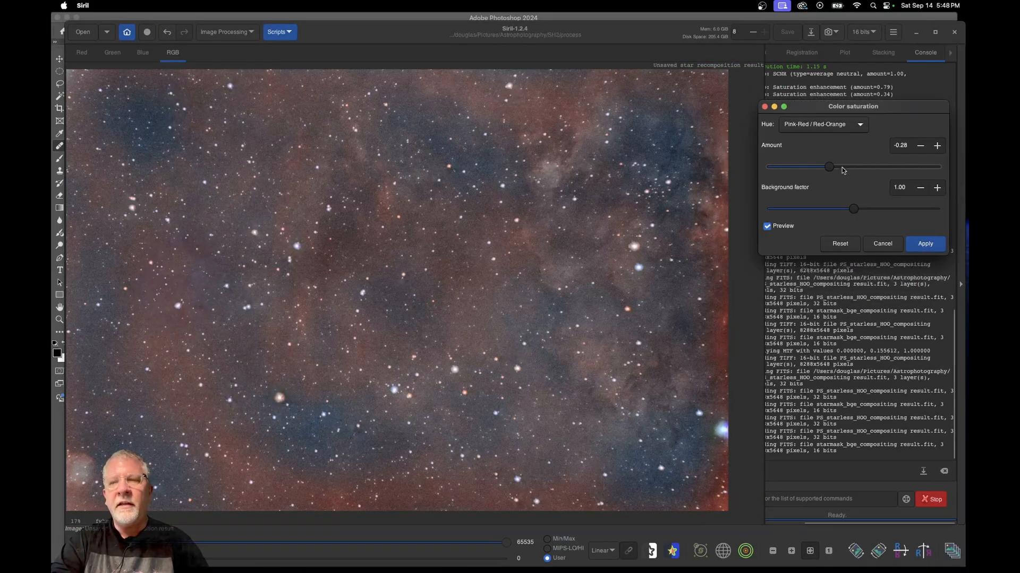
drag(829, 166, 805, 168)
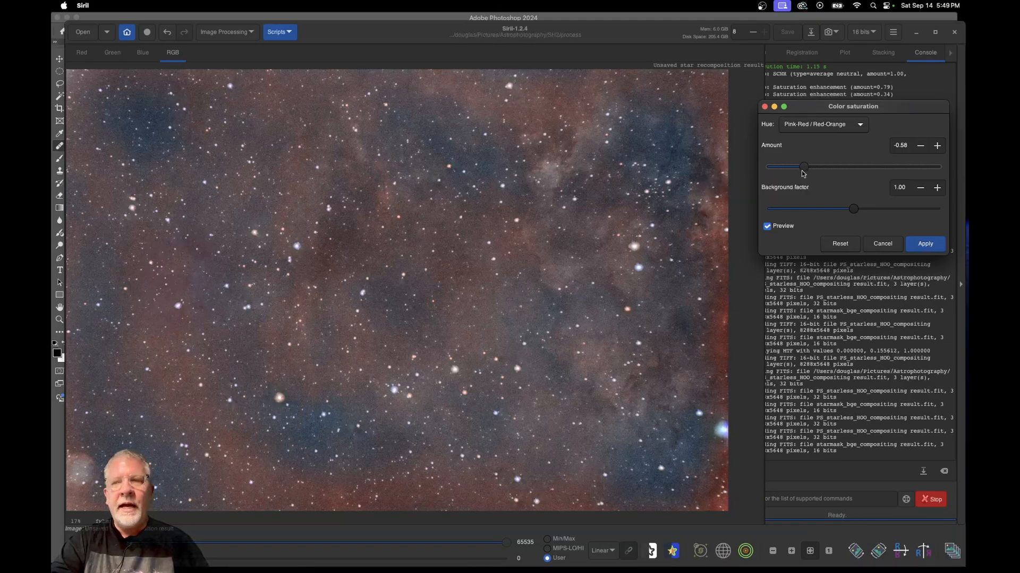
drag(805, 168, 763, 169)
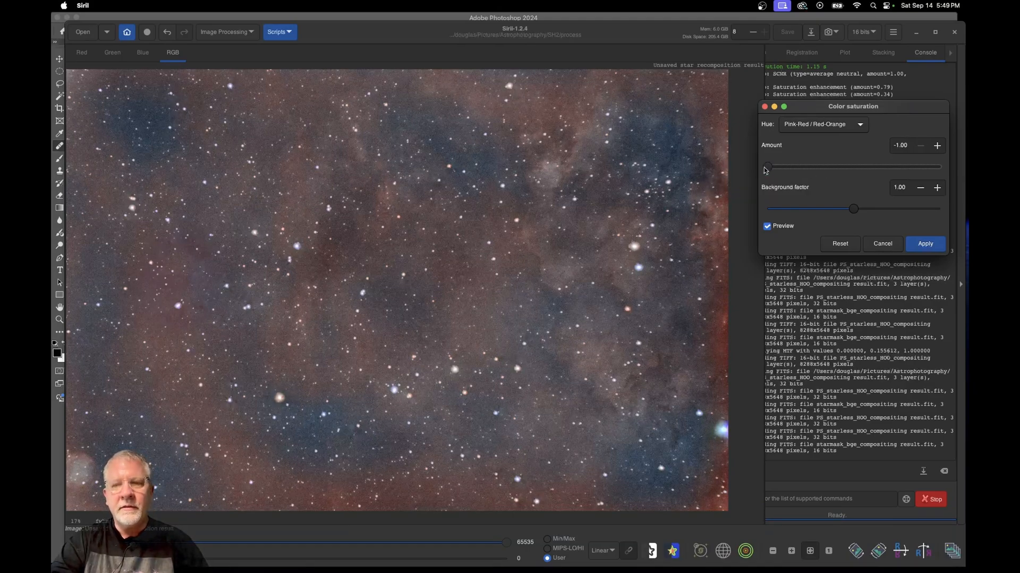
click(840, 243)
Step: Reduce the Magenta / Pink color saturation to -0.64 and apply it to the image
click(832, 127)
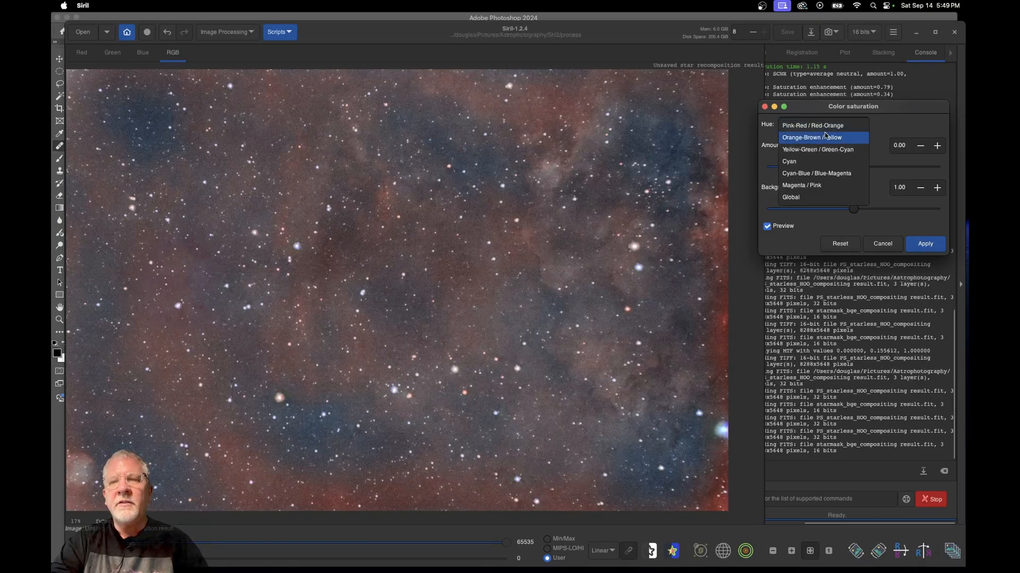
click(812, 186)
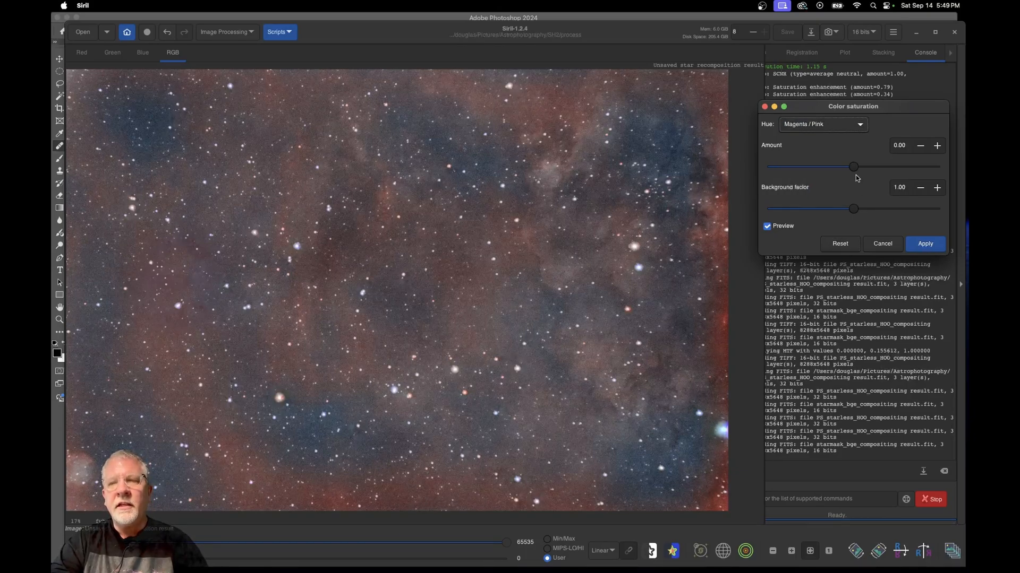
drag(854, 167, 940, 168)
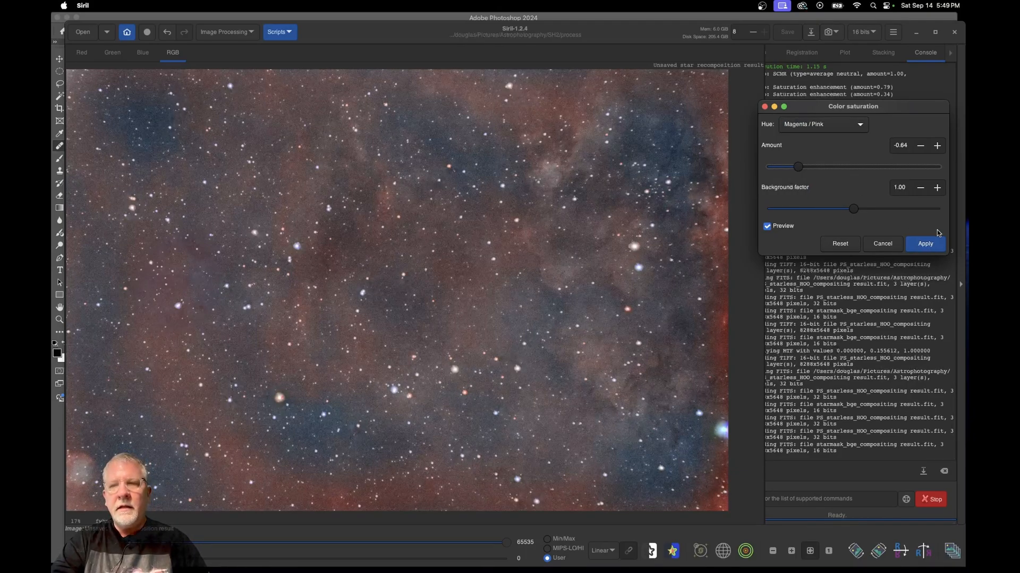
click(932, 245)
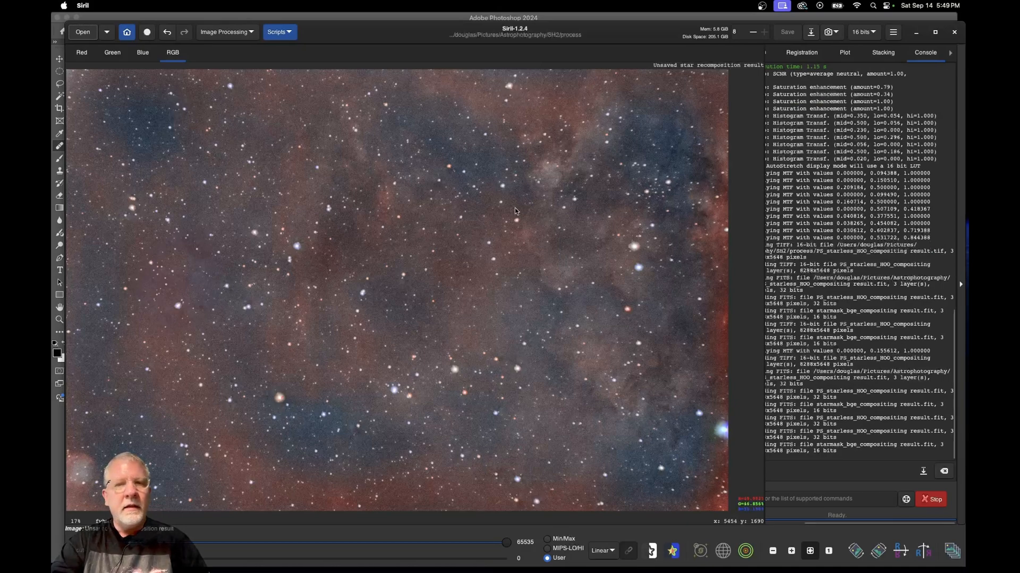
Step: Try green noise removal twice with Average Neutral protection and preserved lightness, and undo both applications
click(233, 32)
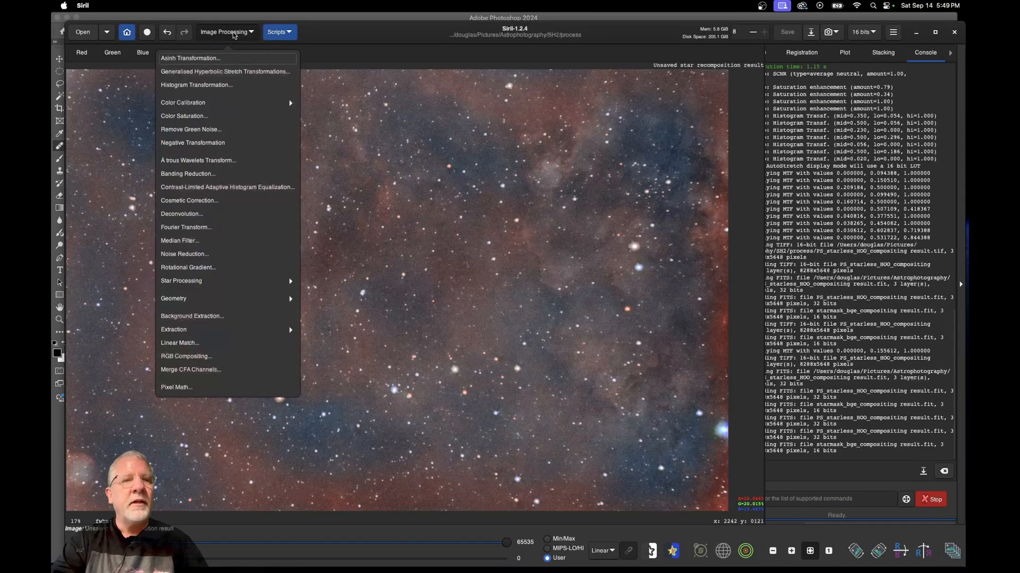
click(200, 130)
click(582, 332)
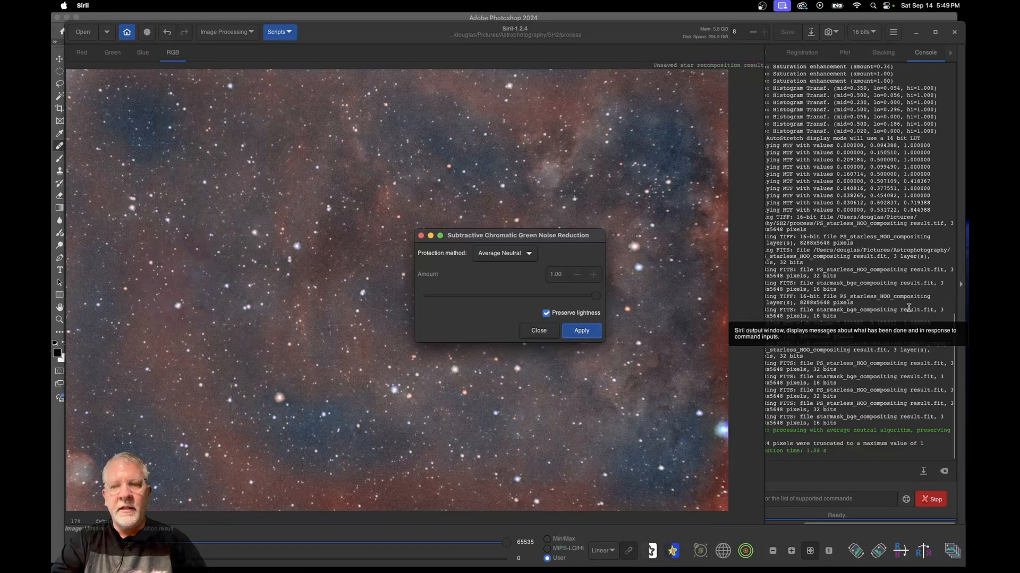
drag(564, 237, 887, 181)
click(905, 278)
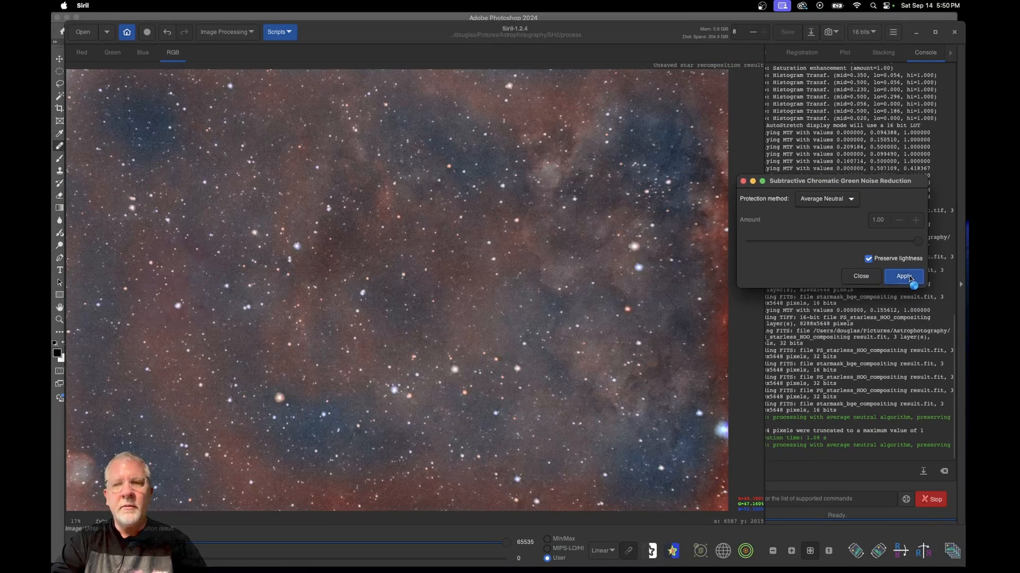
click(868, 275)
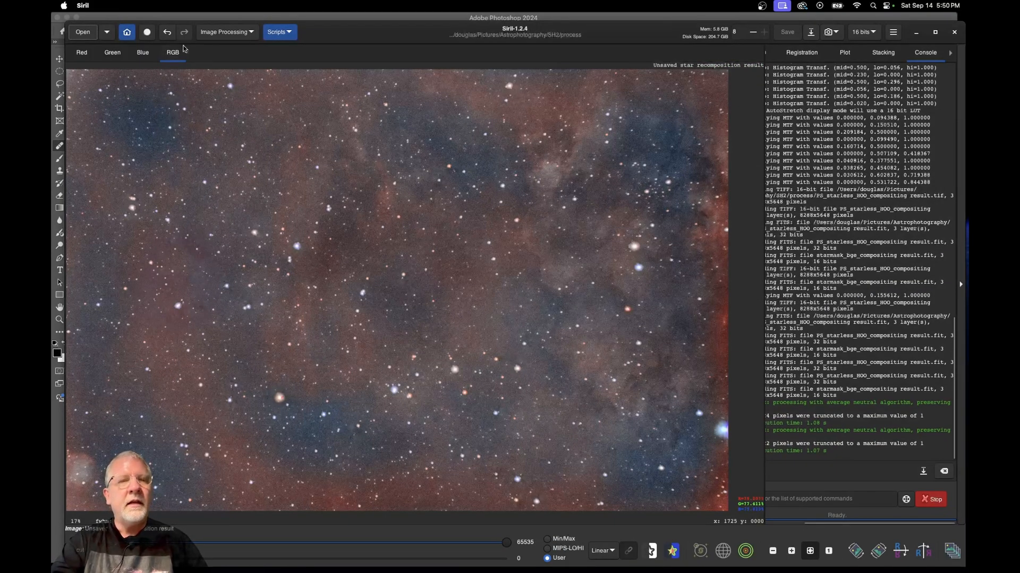
click(168, 33)
click(168, 33)
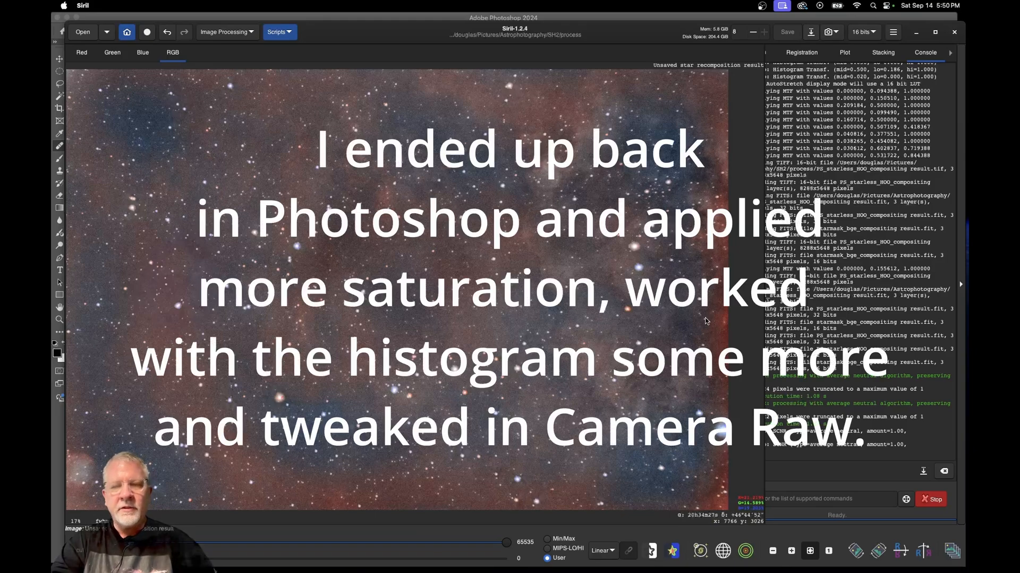
Step: Save the image in the process folder as SH2_115-116_final_result.fit in 16-bit unsigned integer format
click(810, 33)
click(278, 160)
drag(301, 161, 226, 161)
key(BackSpace)
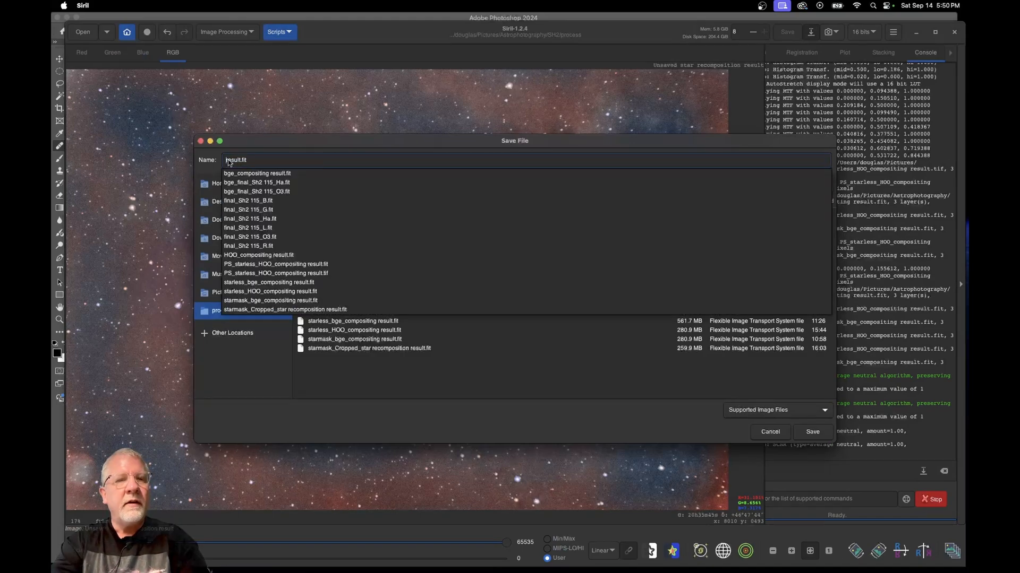
text(SH)
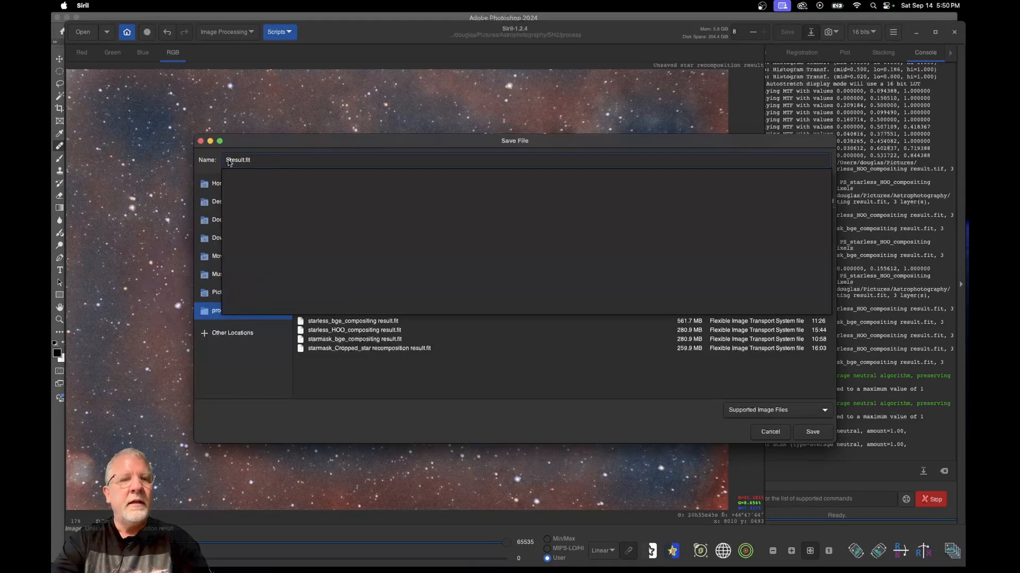
text(2_115-116)
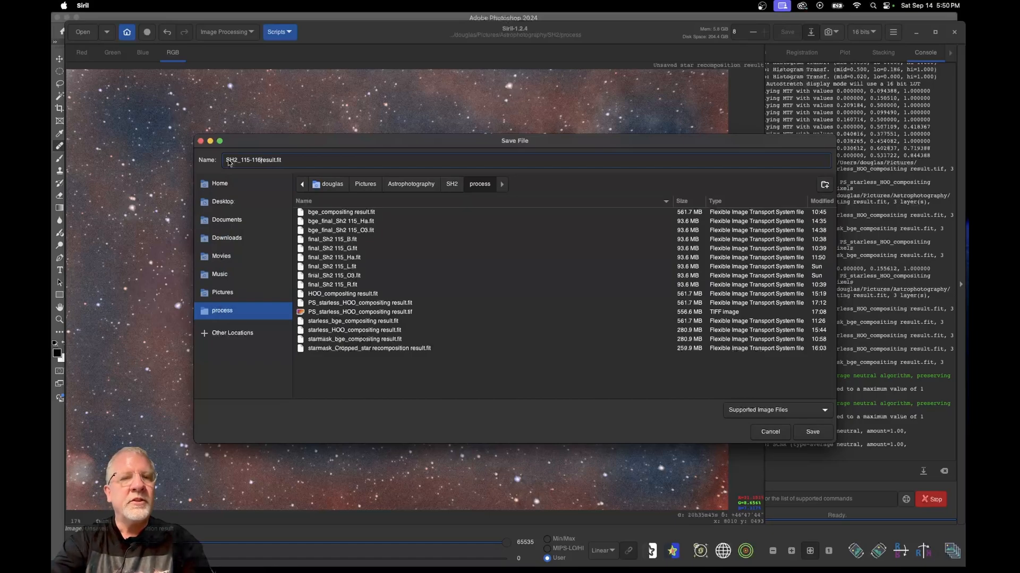
text(_final_)
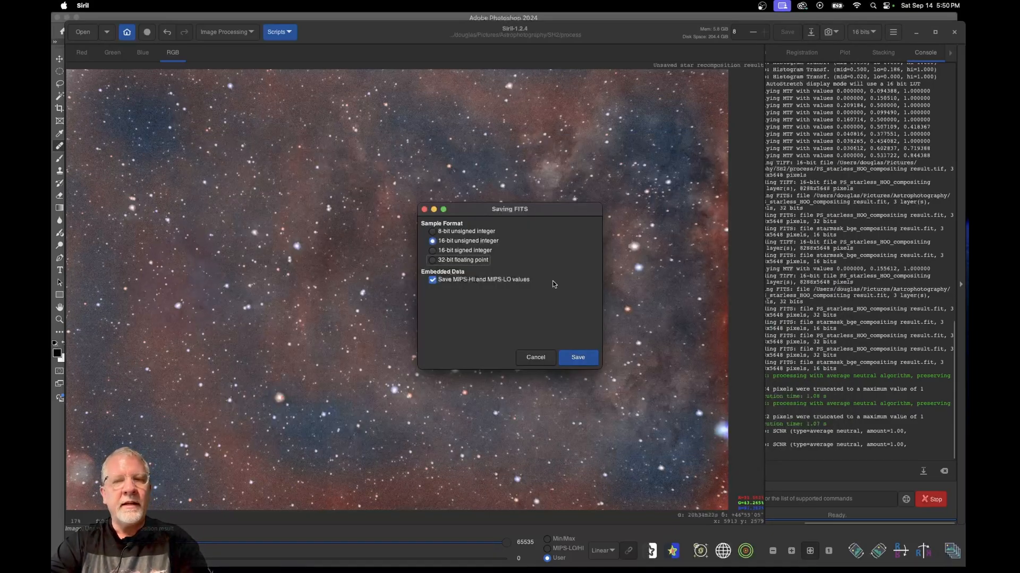
click(586, 358)
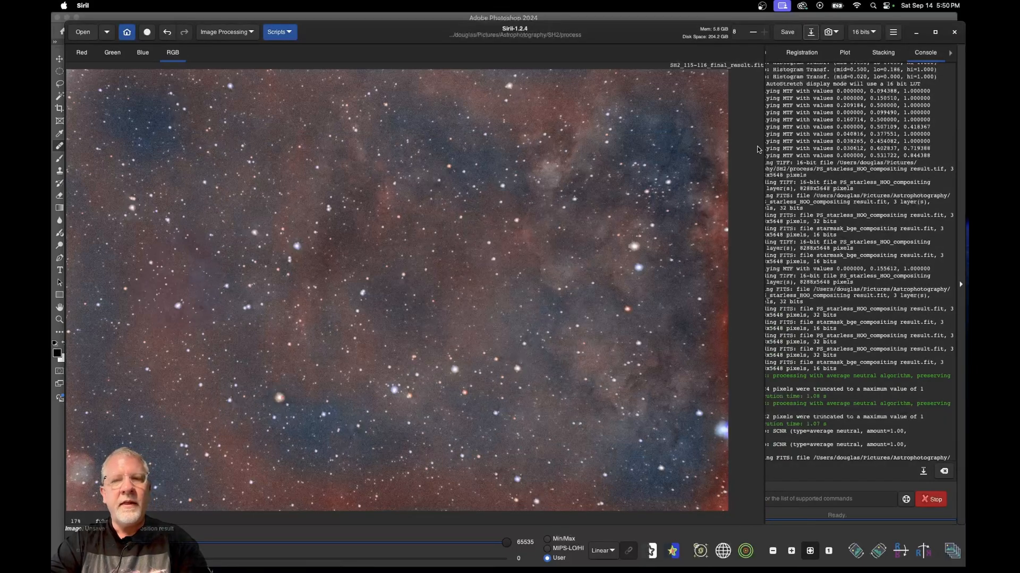
Step: Save a JPEG copy of the image as SH2_115-116_final_result.jpg at quality 100
click(811, 33)
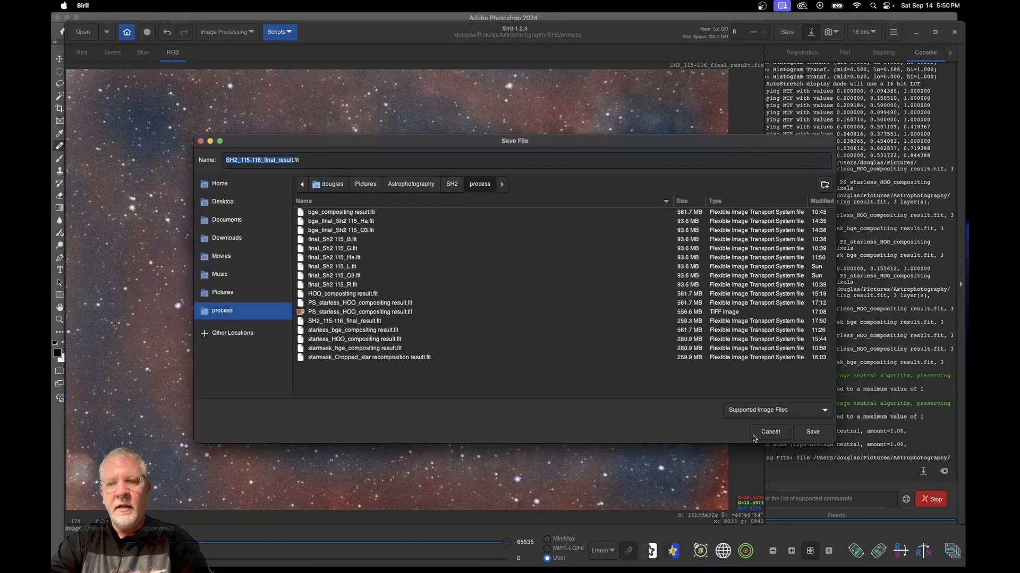
click(777, 415)
click(777, 420)
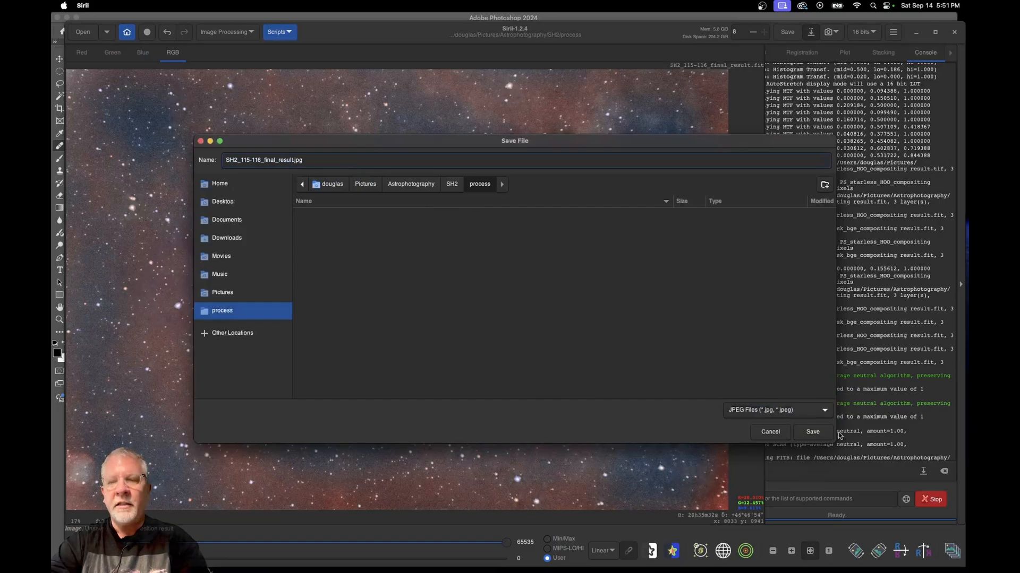
click(812, 432)
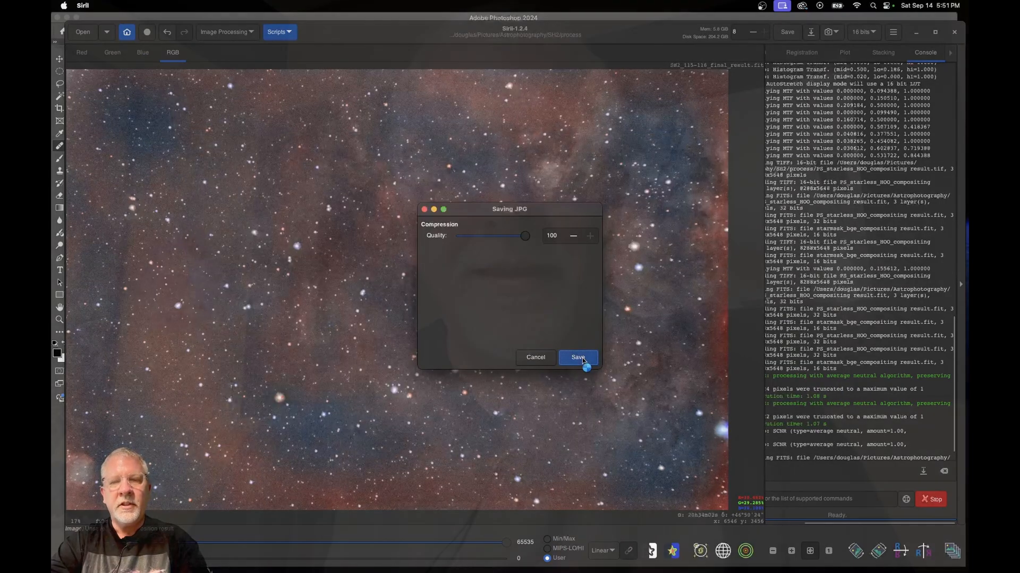